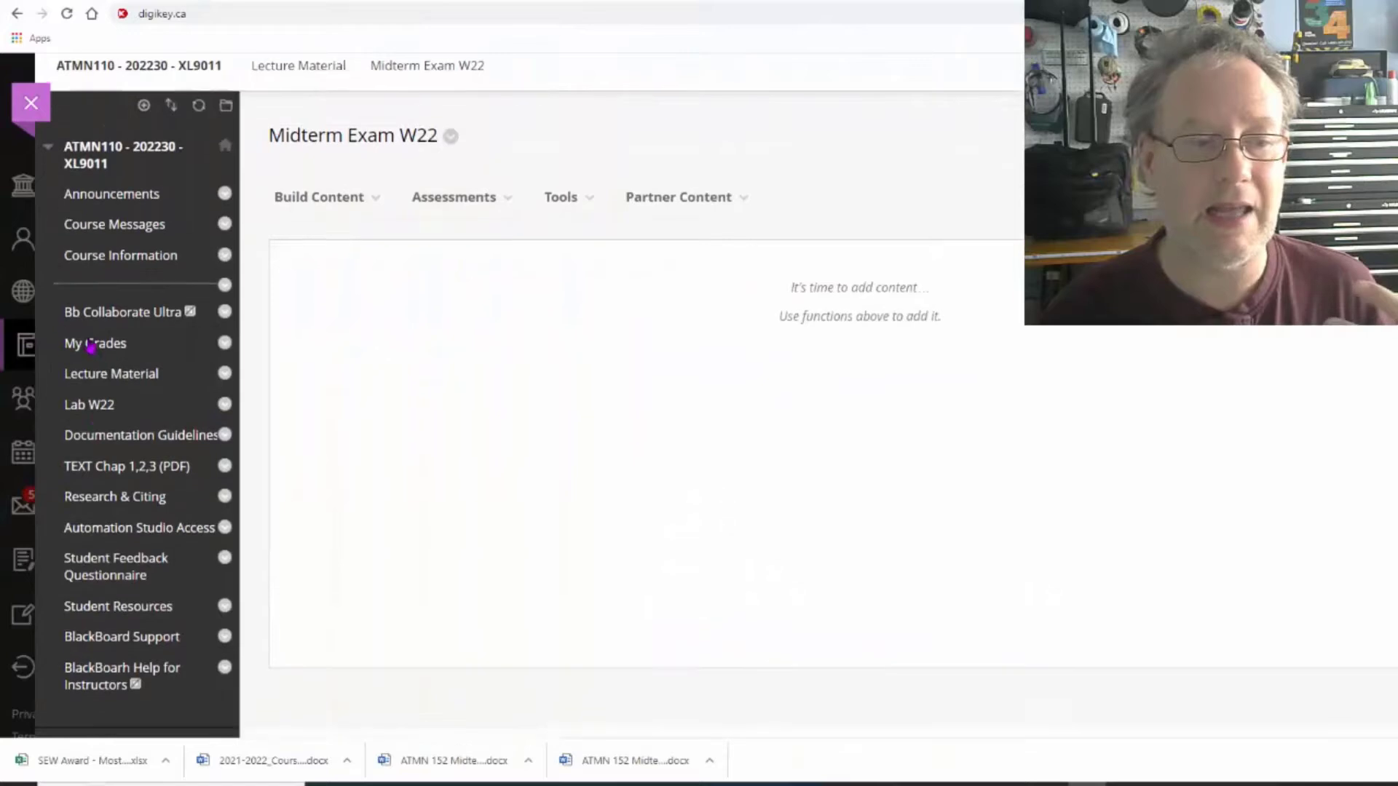
Step: Scroll down through the empty Midterm Exam W22 folder in the ATMN110 course
scroll(94, 350, down, 5)
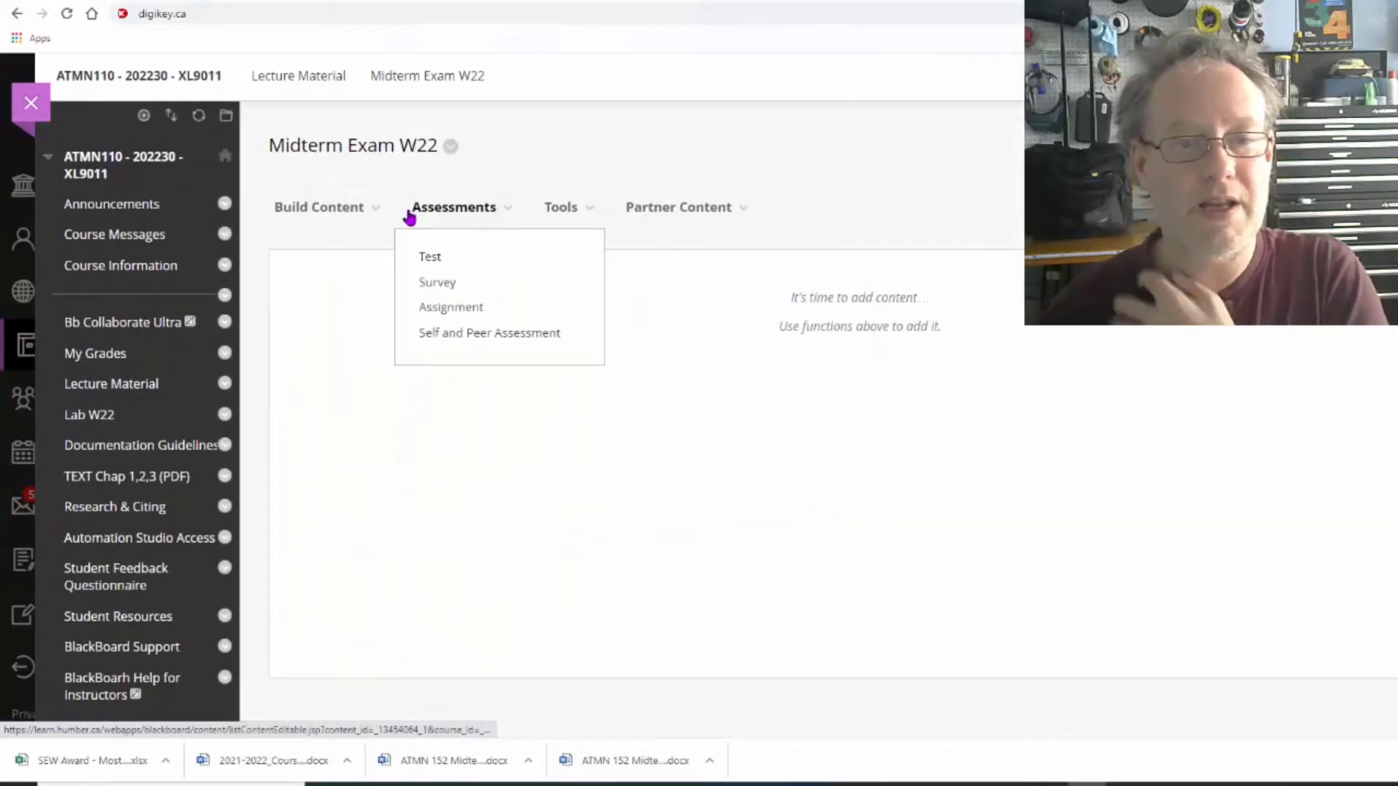
Step: Reopen the Midterm Exam W22 folder from Lecture Material and view its Assessments menu
click(318, 84)
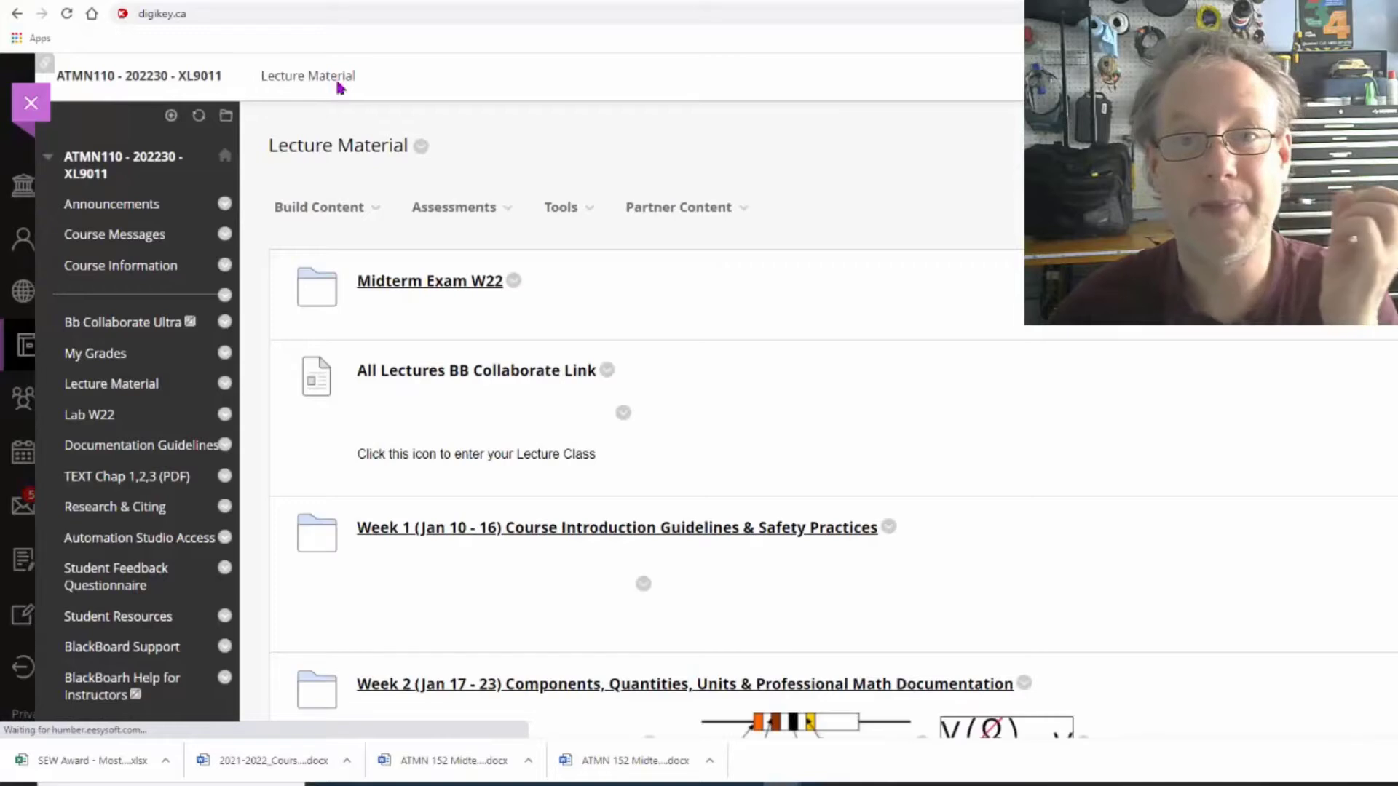
click(441, 288)
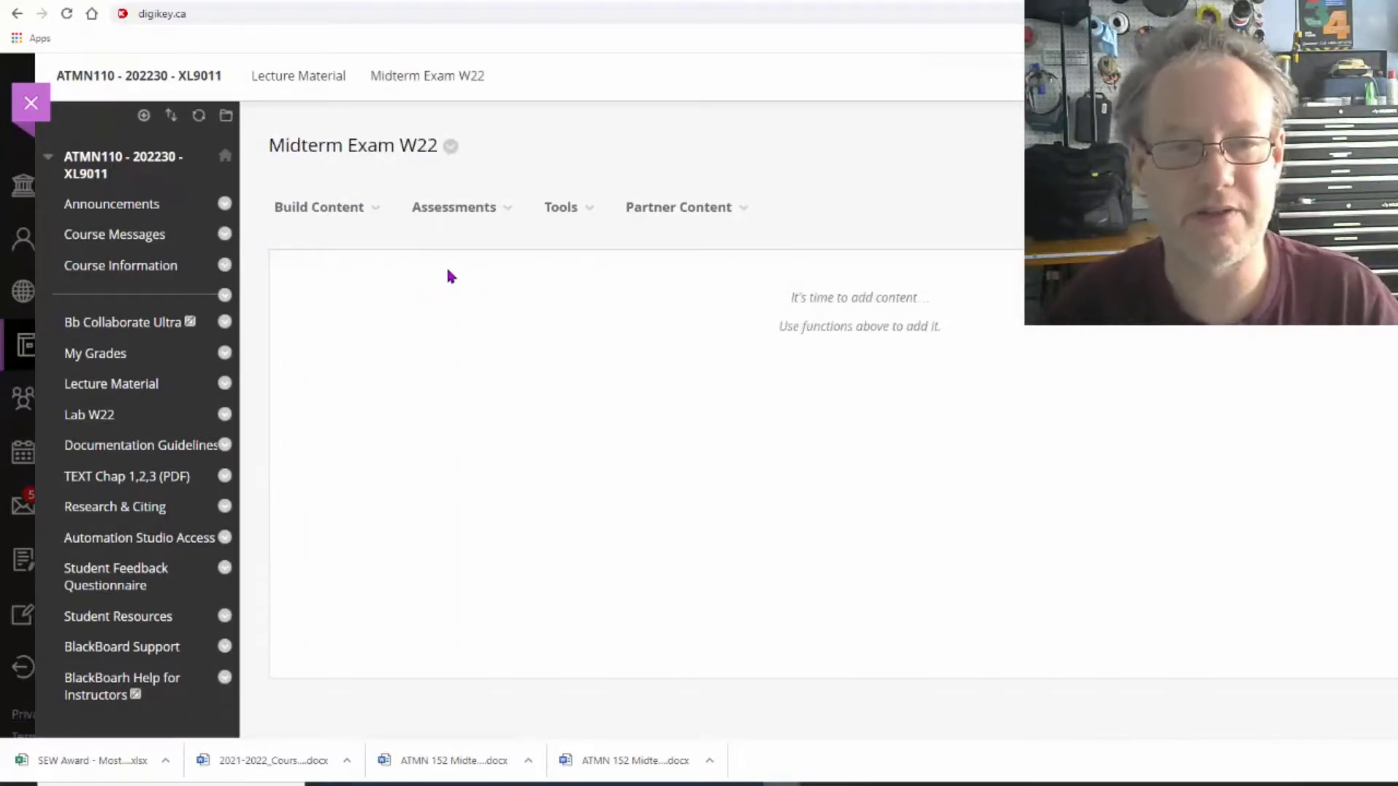
click(466, 208)
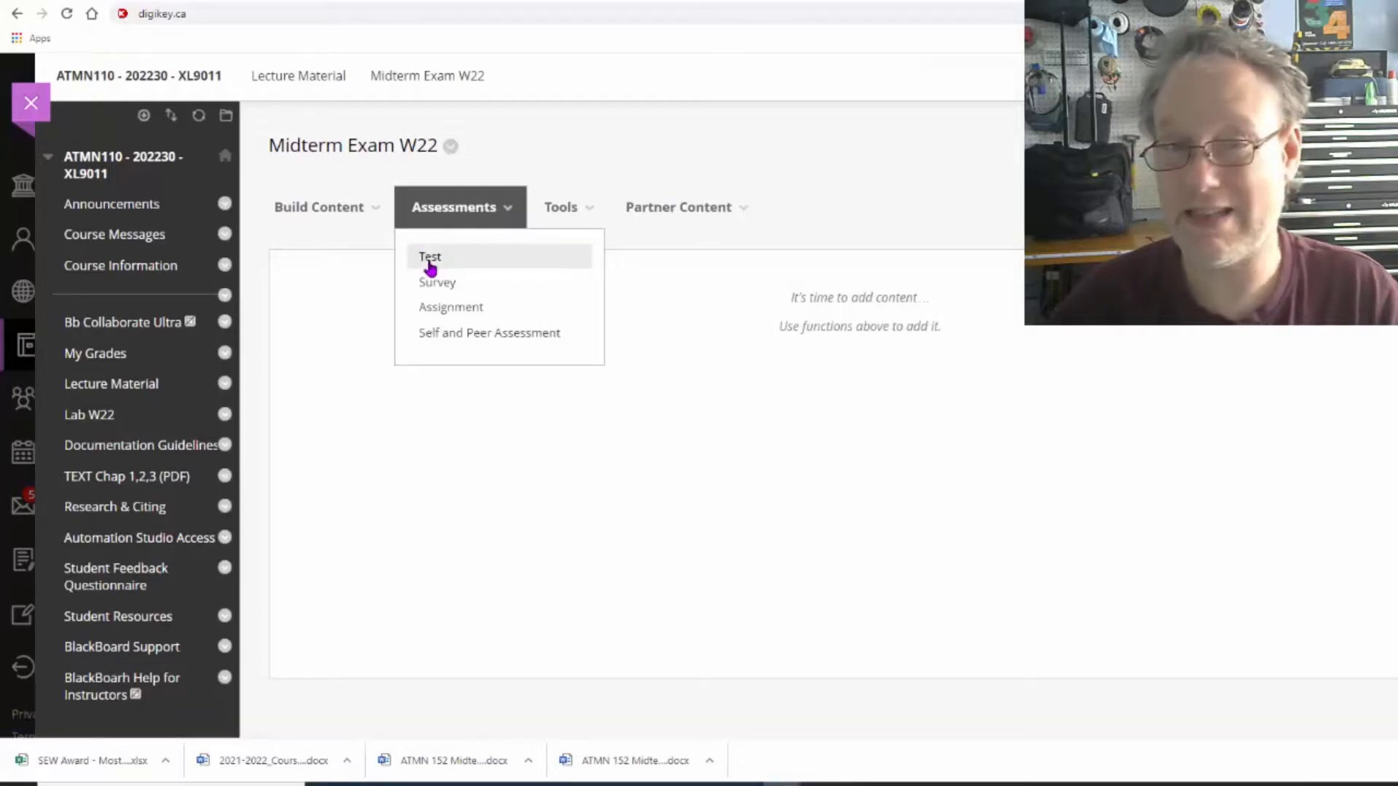
scroll(49, 342, down, 10)
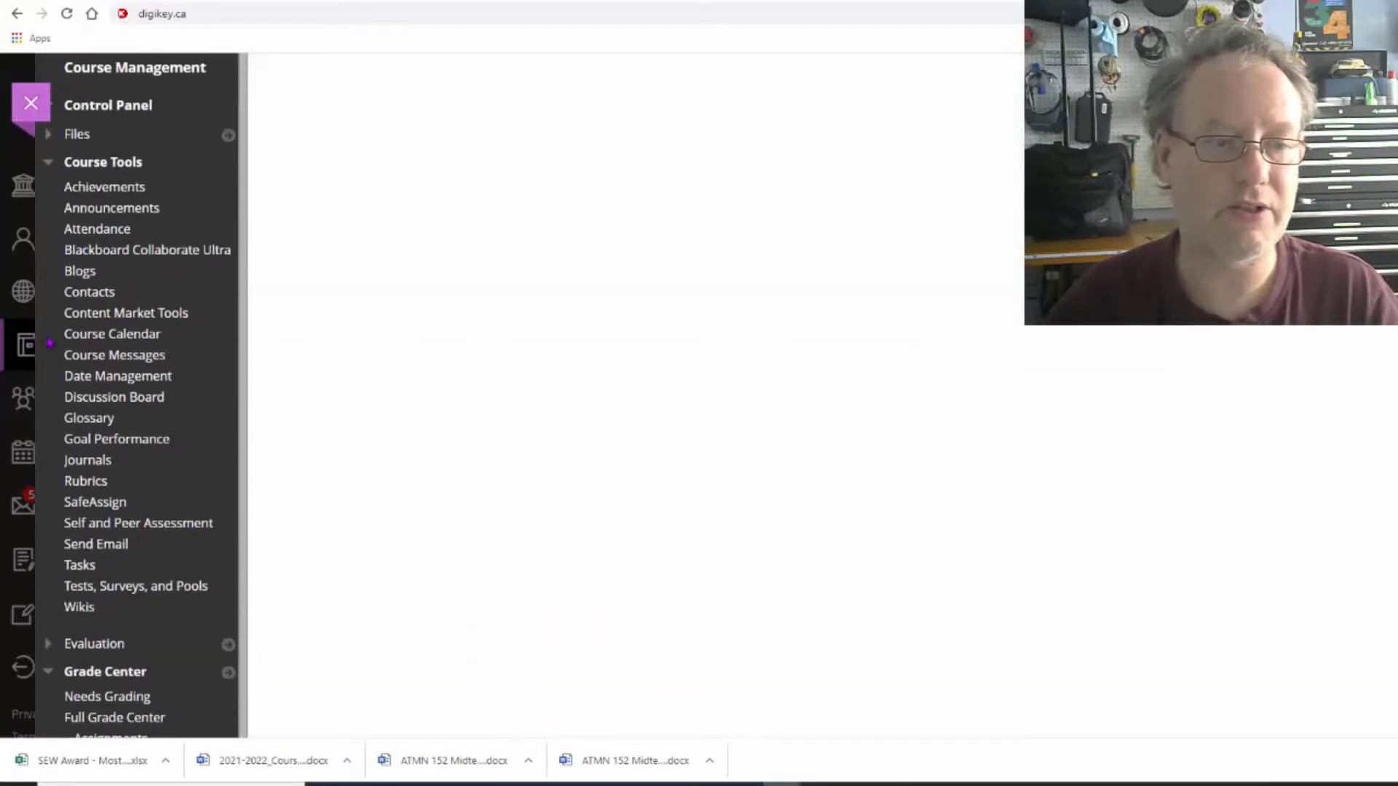
Step: Go to Tests, Surveys, and Pools > Tests and choose Build Test
click(134, 586)
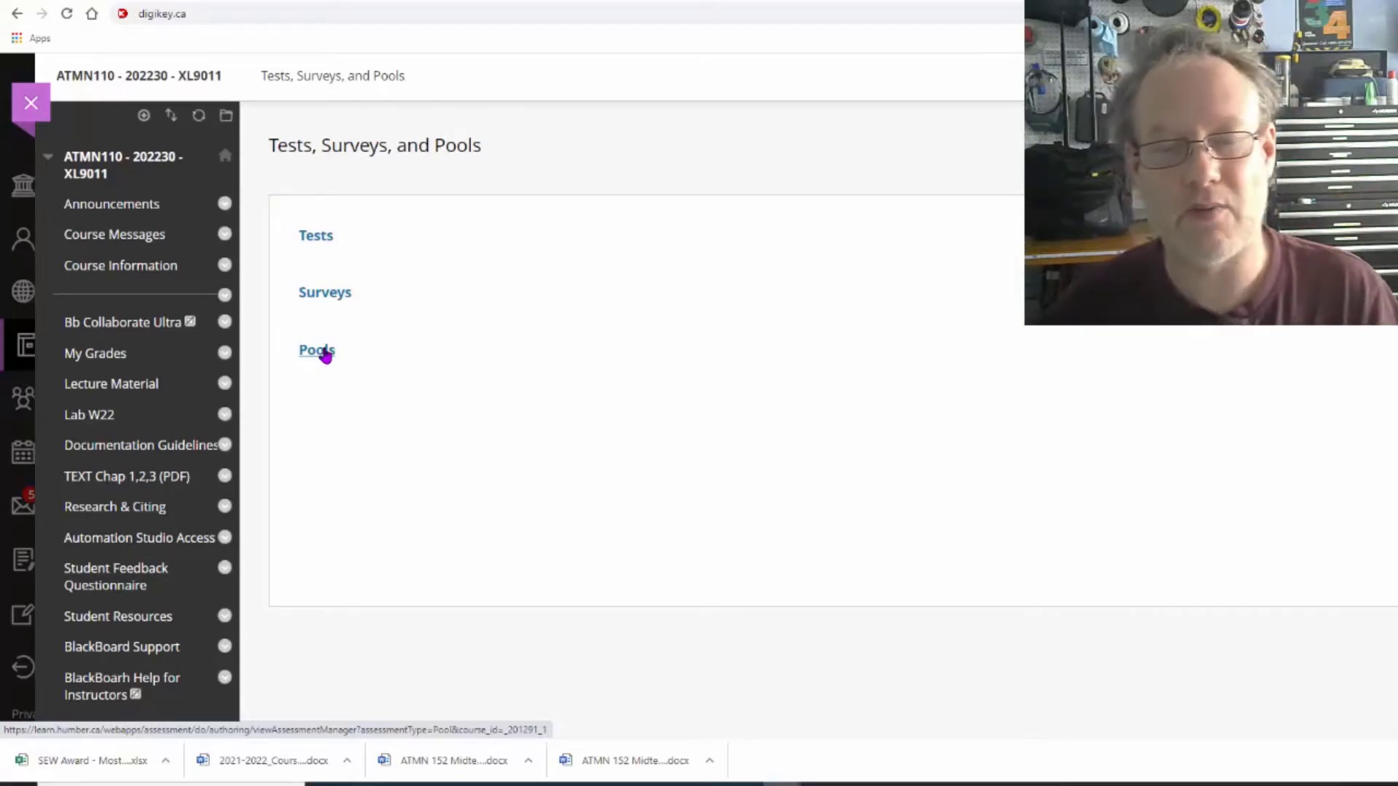
click(315, 245)
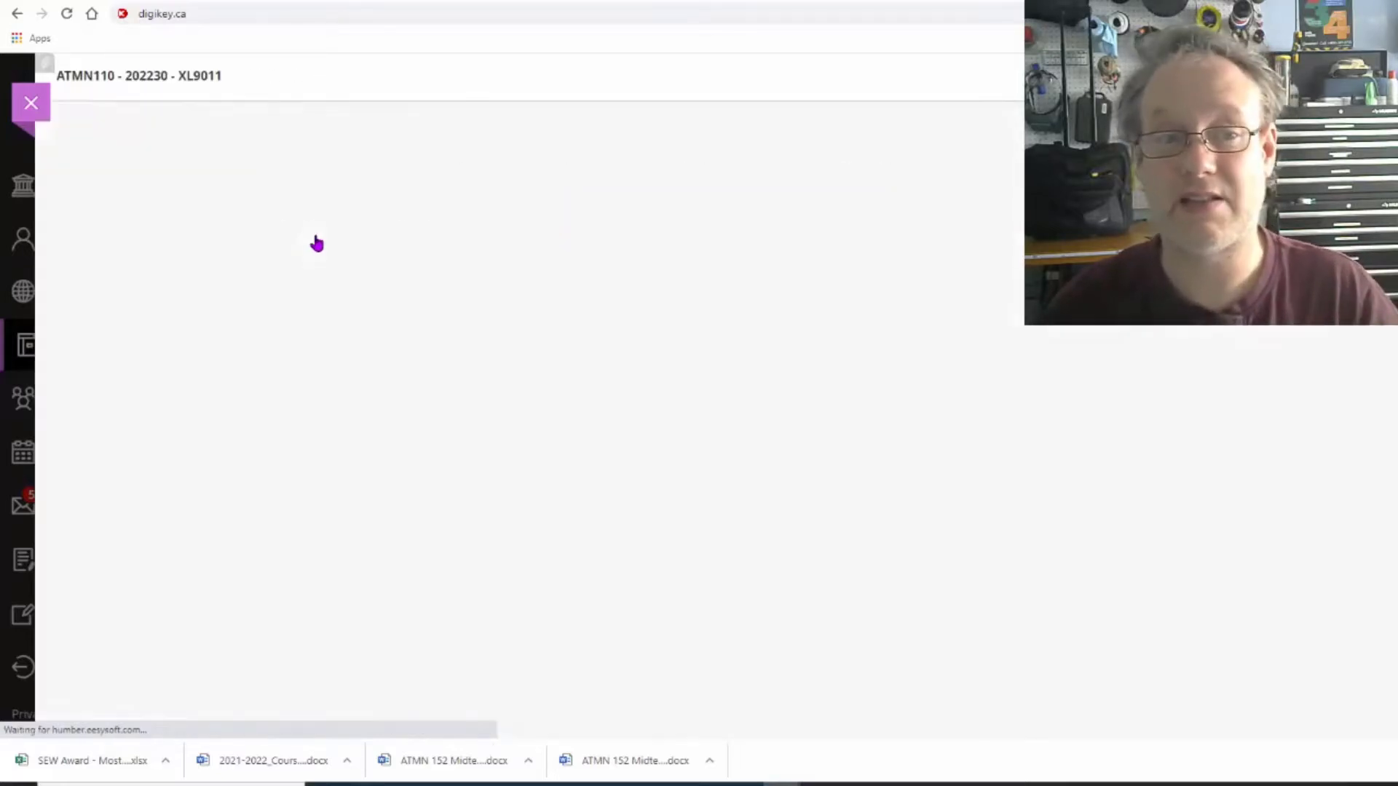
click(313, 211)
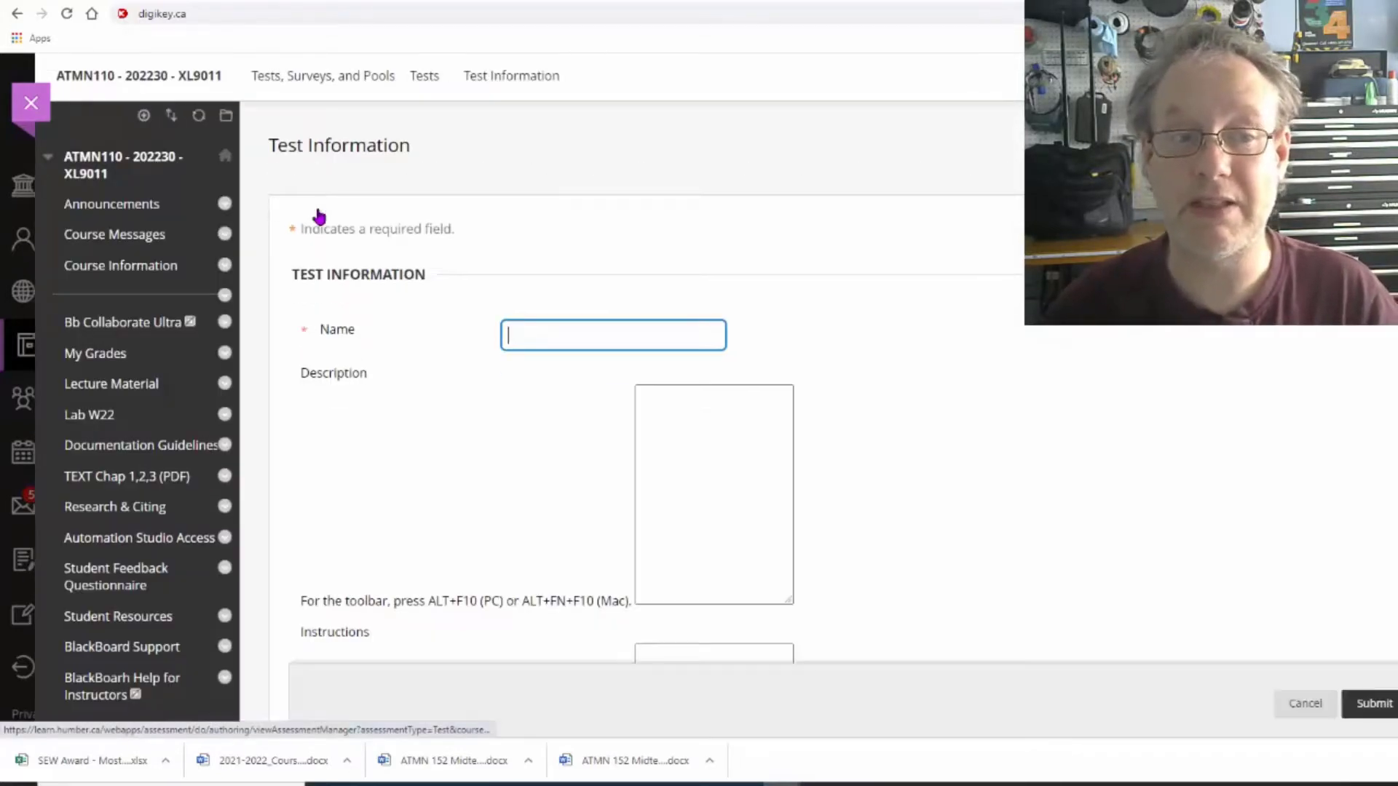
Step: Name the new test 'Midterm W22' and submit it
text(Mid)
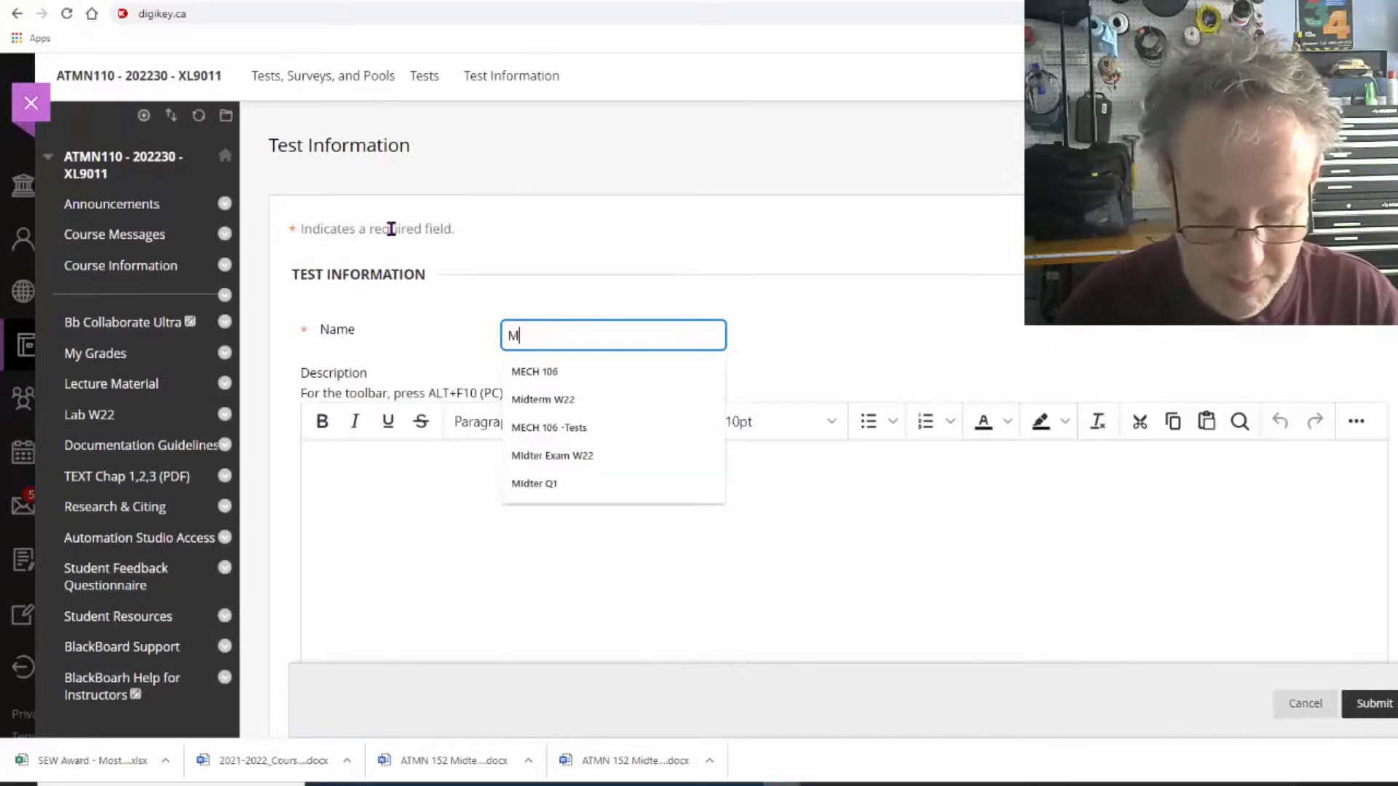
click(535, 371)
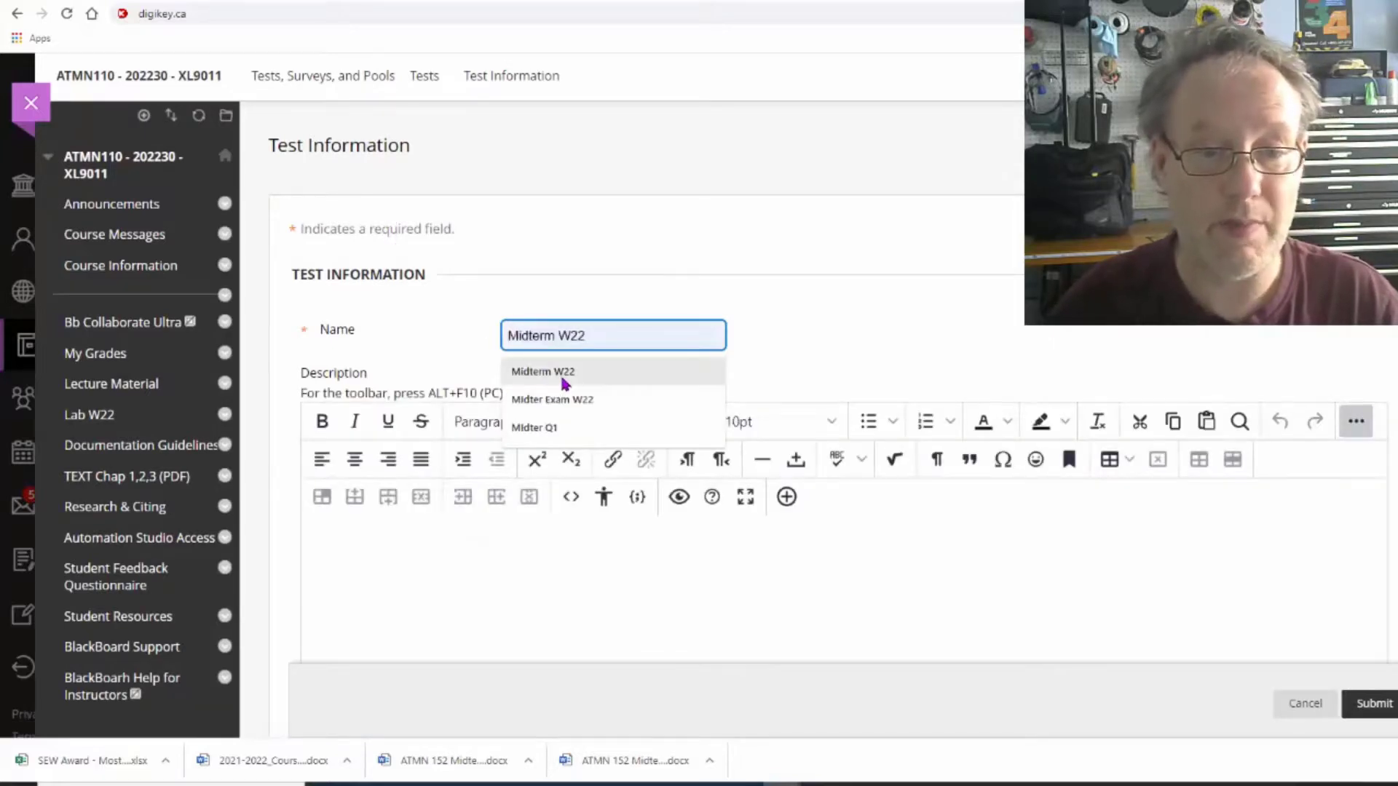
scroll(590, 443, down, 6)
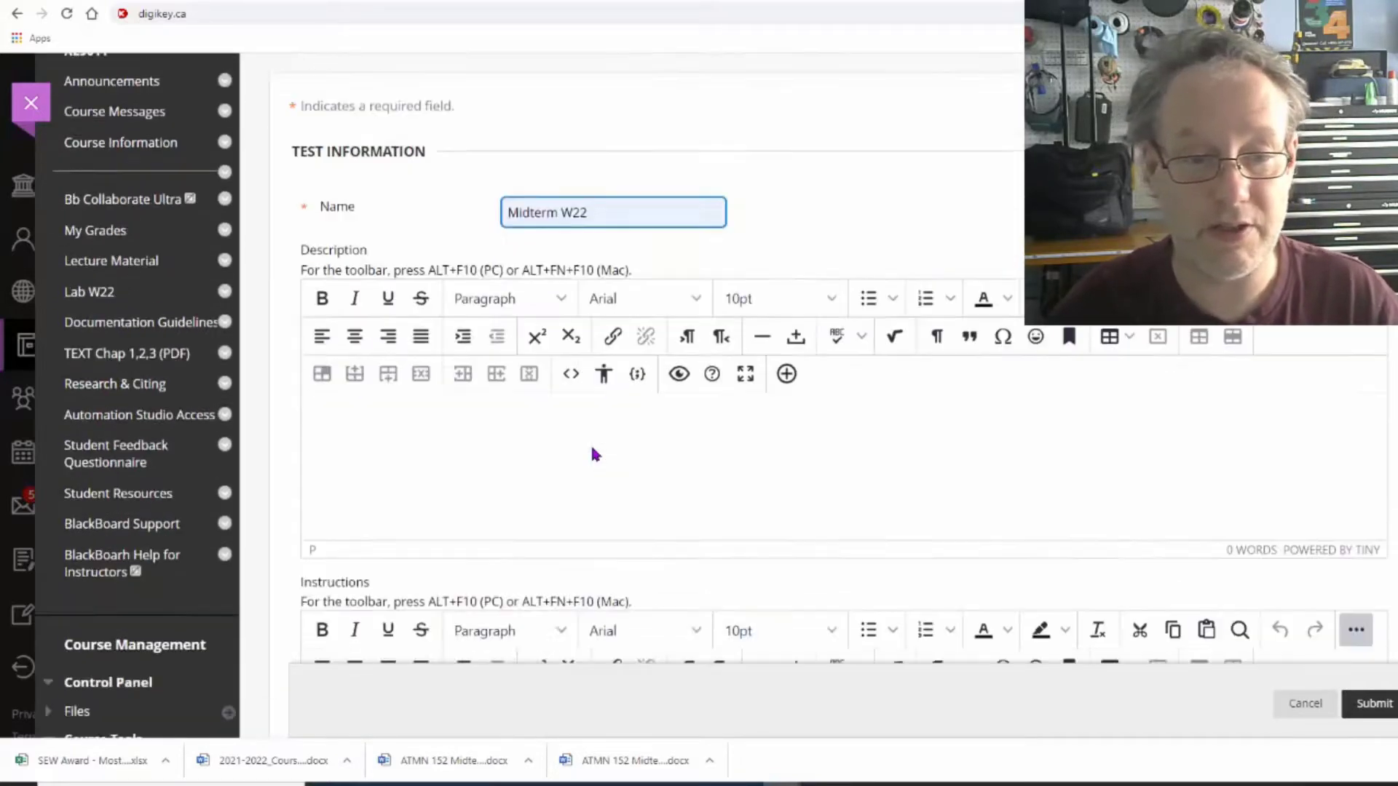
scroll(710, 485, down, 4)
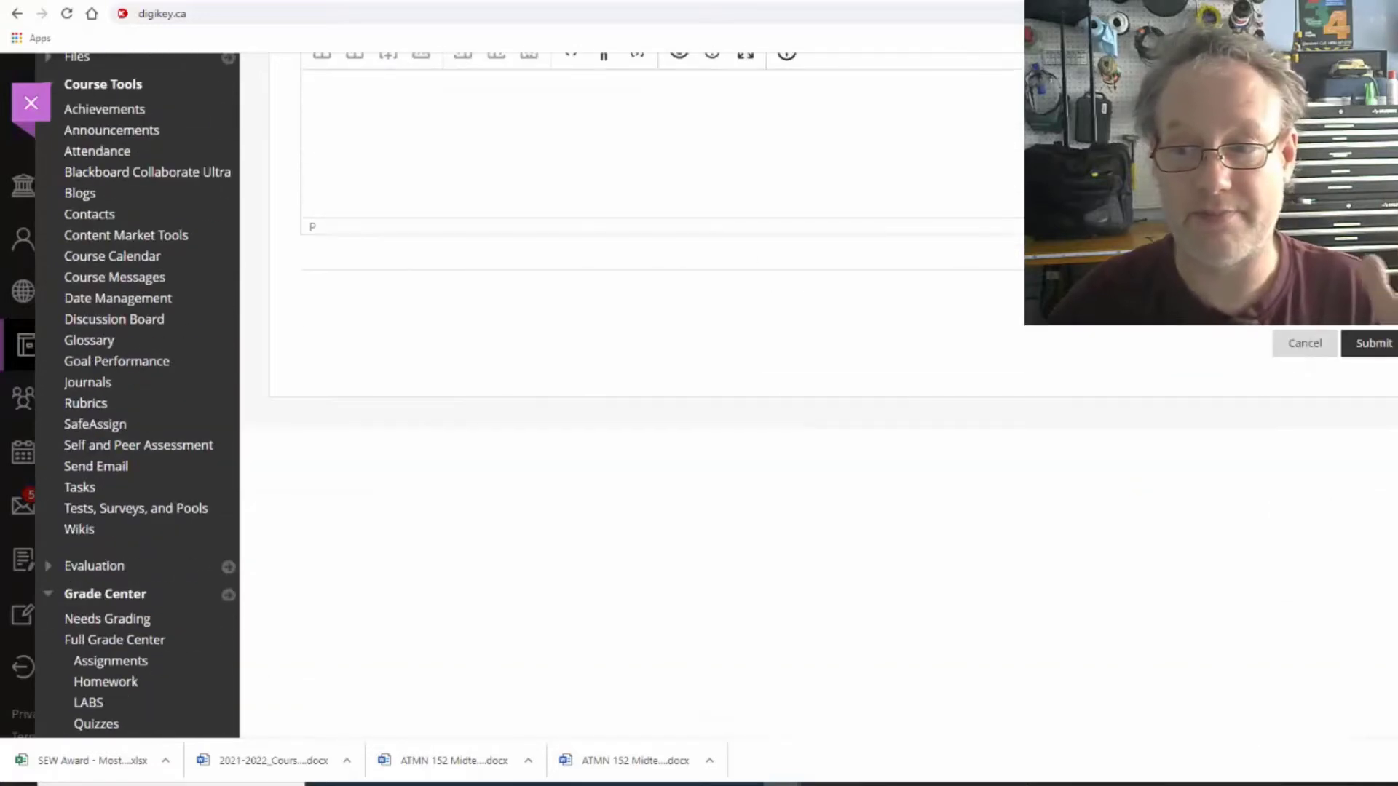
click(1382, 357)
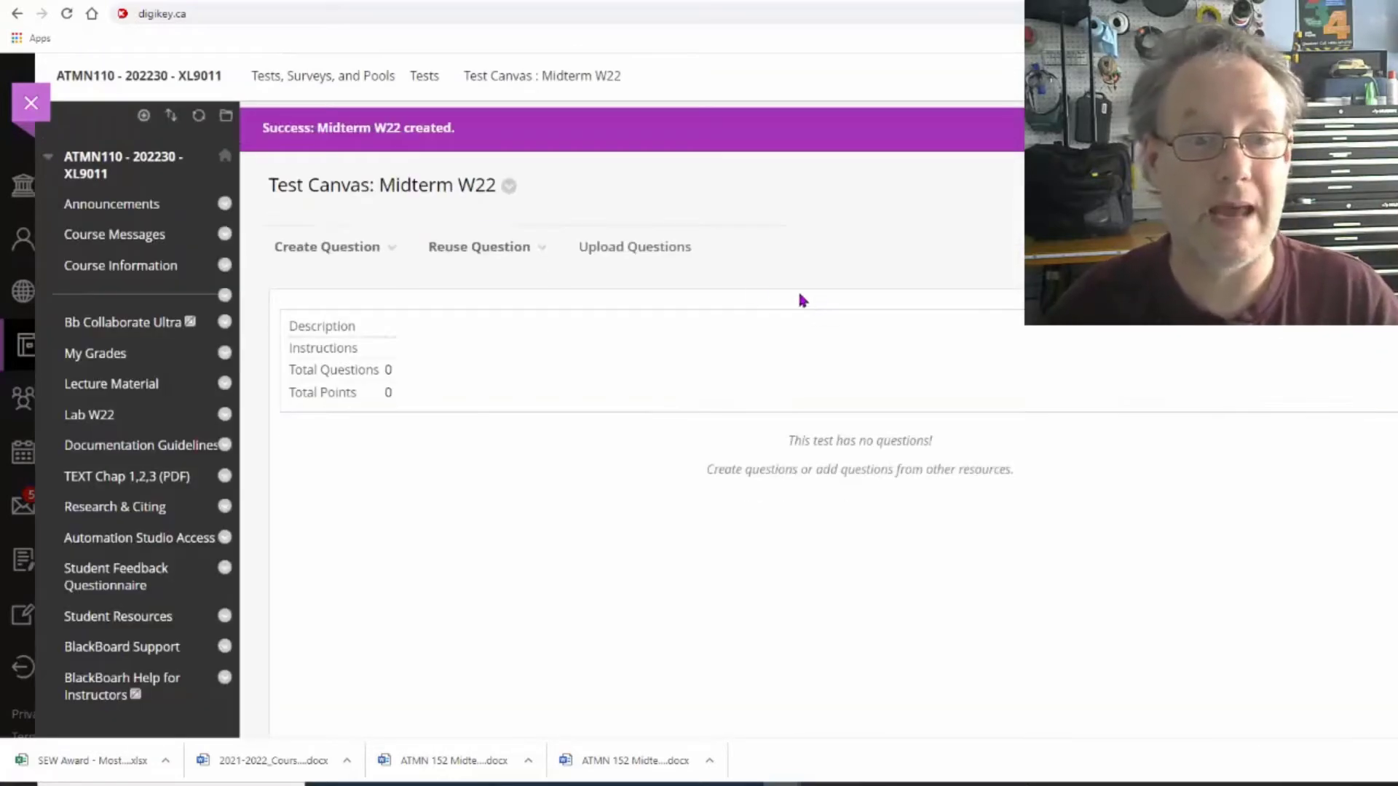
Step: Add a File Response question to the Midterm W22 test
click(382, 251)
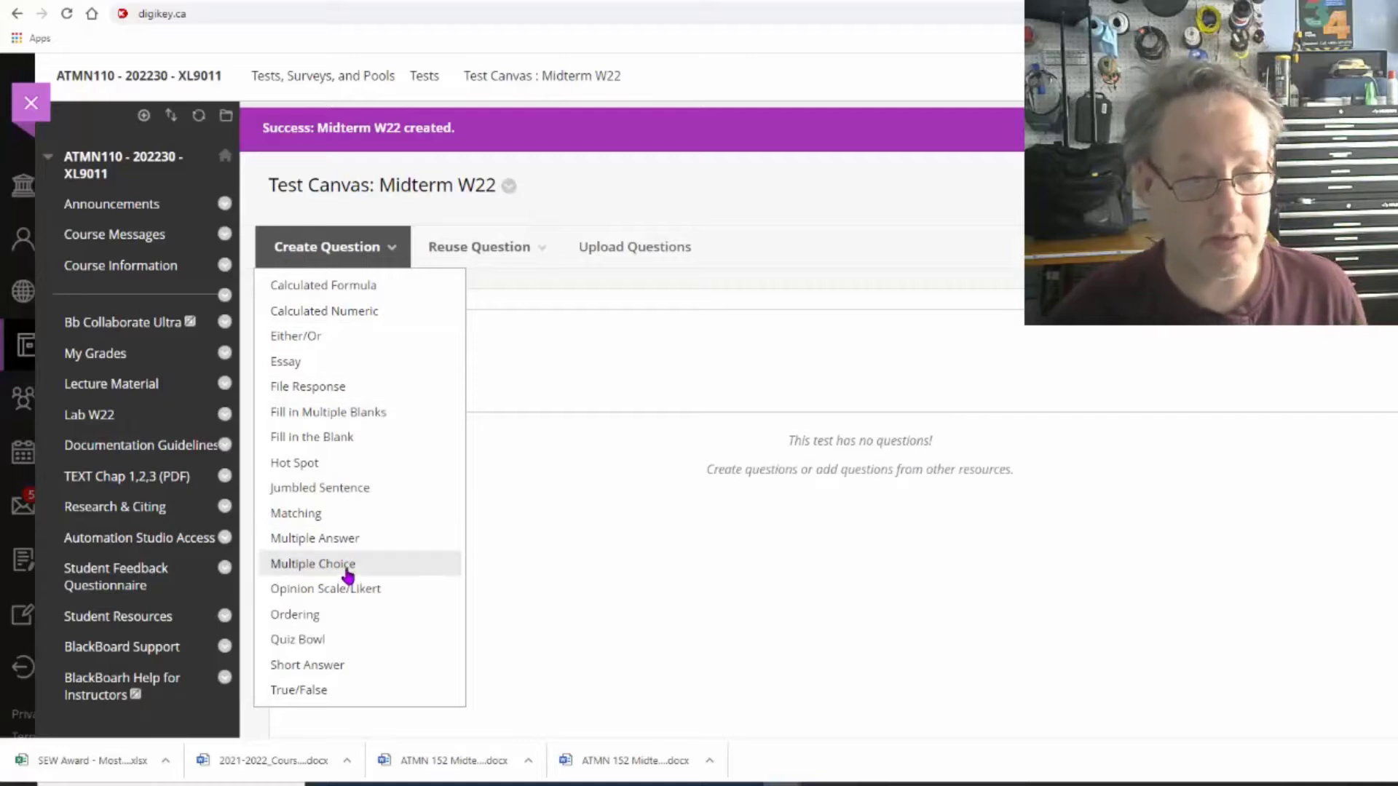
click(330, 387)
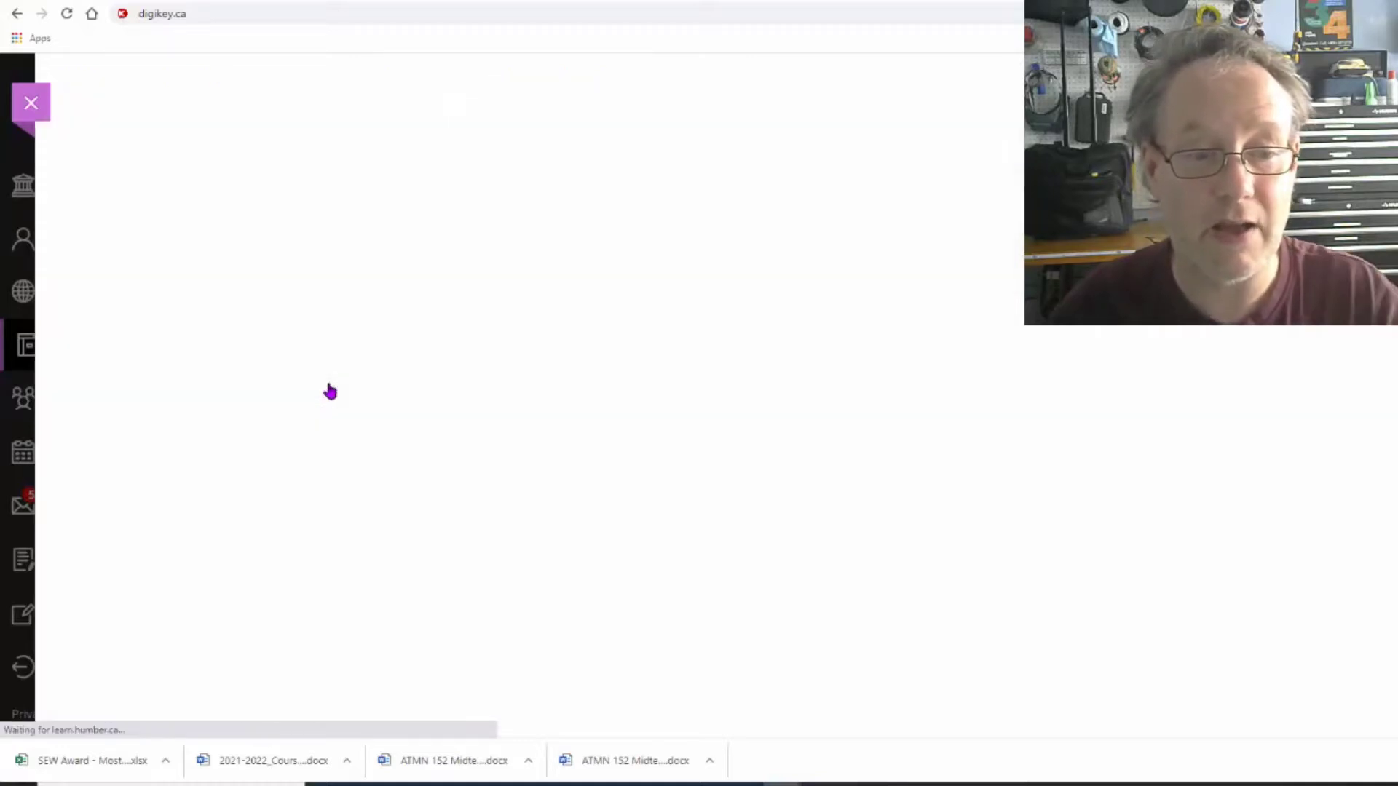
click(521, 343)
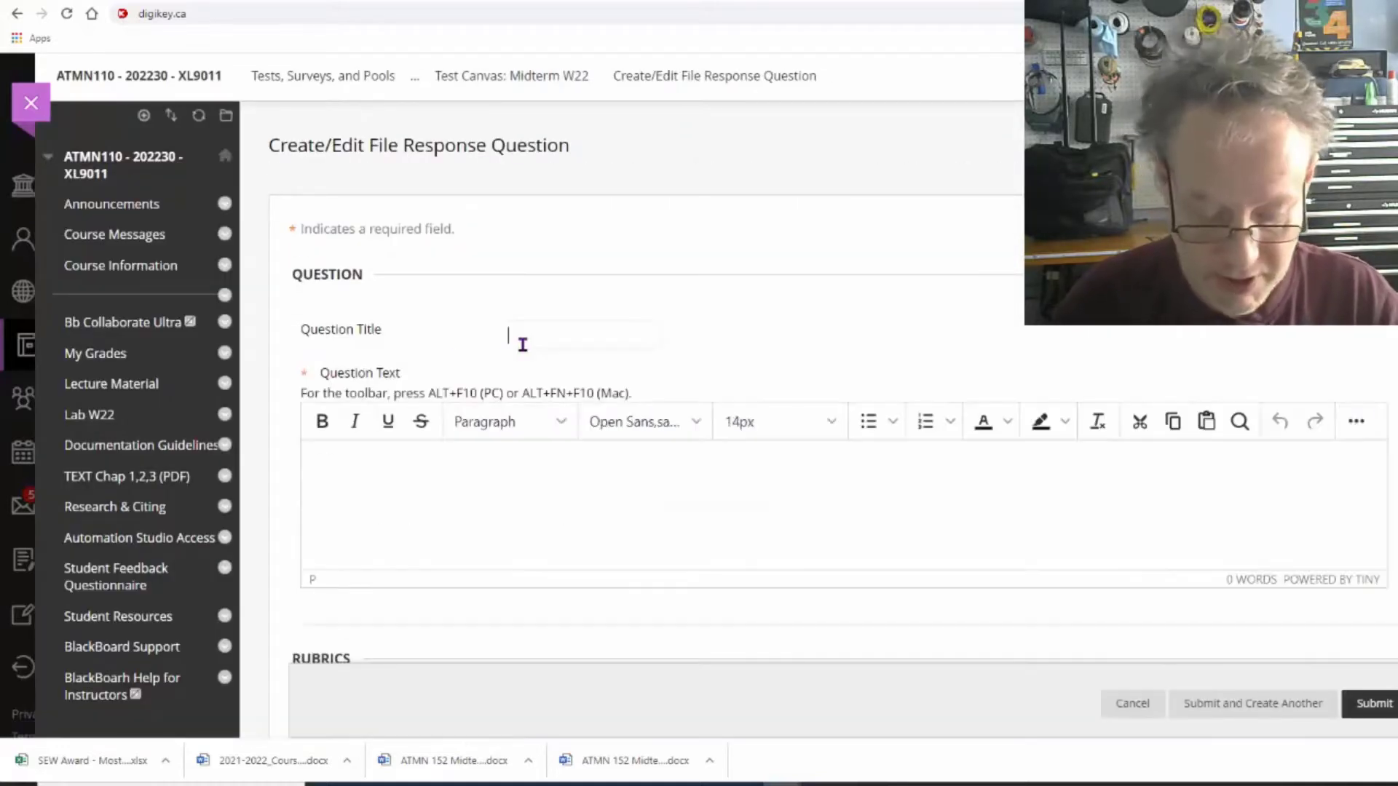
Step: Title the question 'Q1' and paste the flowerpot question text as plain text
text(S)
key(BackSpace)
text(Q1)
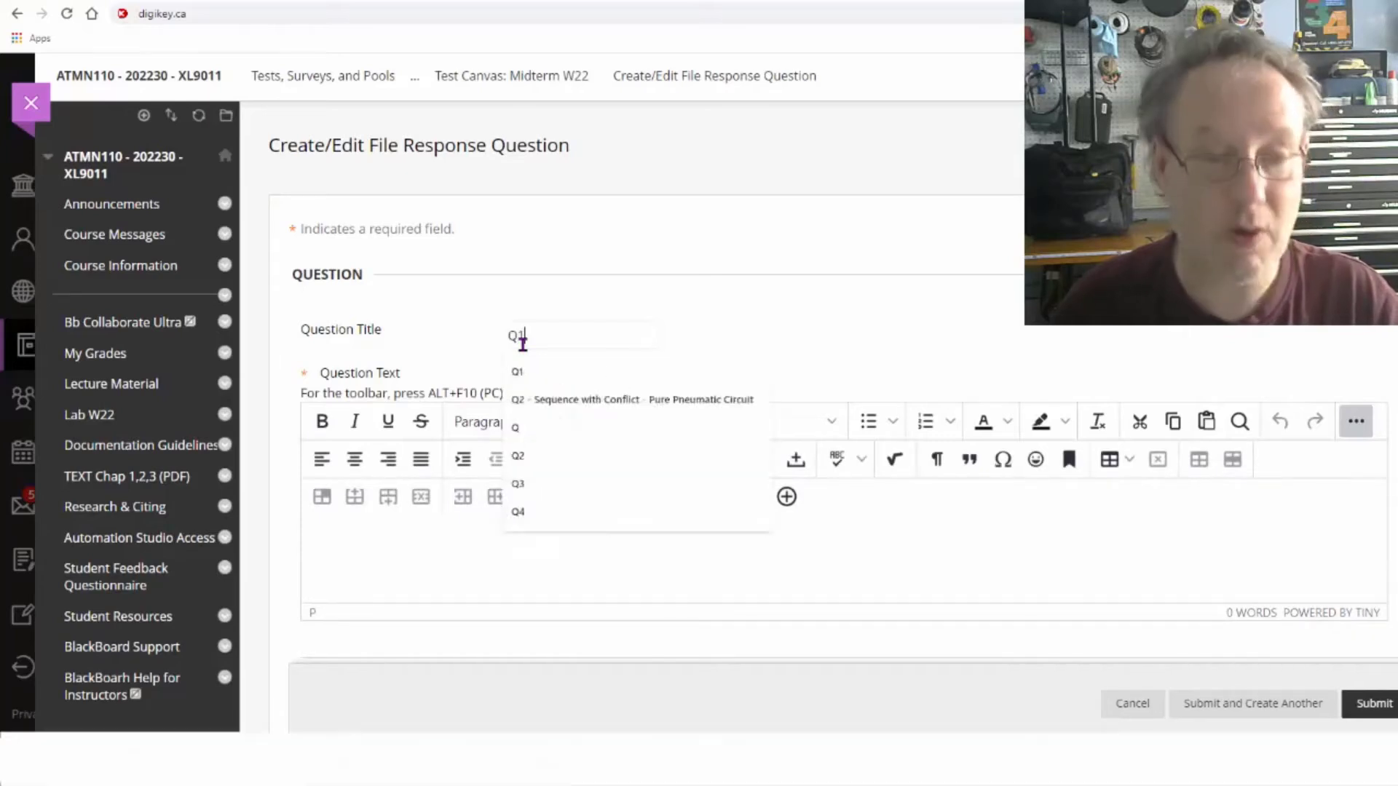
scroll(624, 483, down, 3)
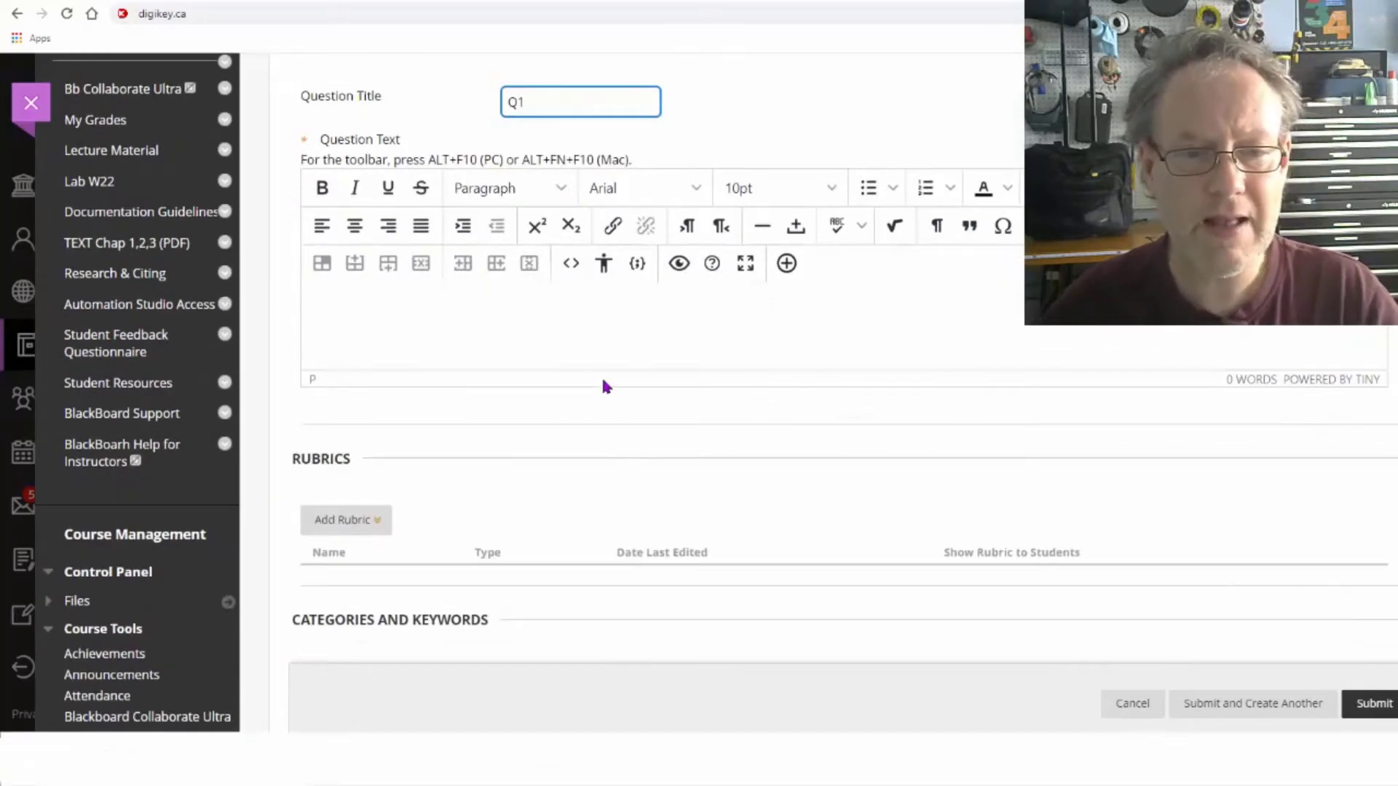
click(530, 312)
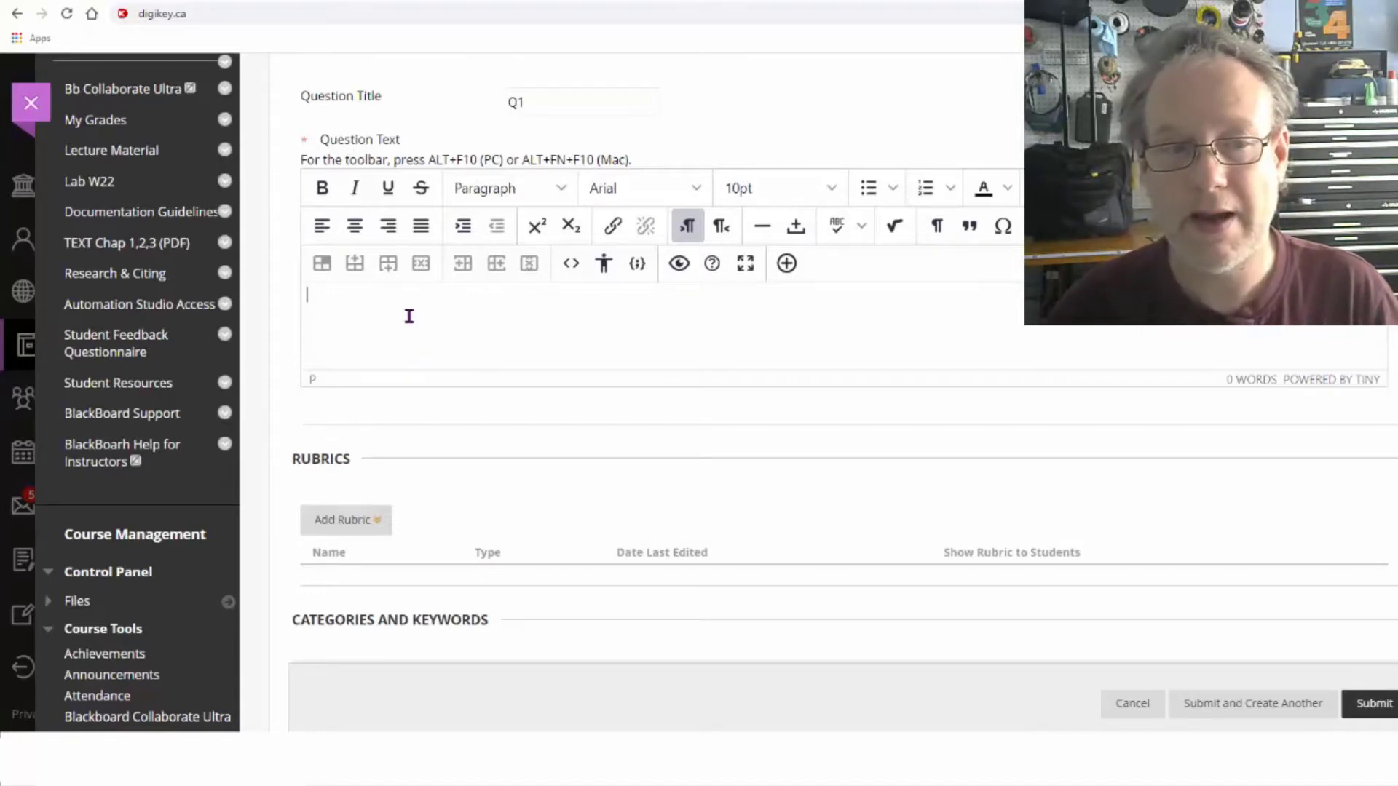
key(ctrl+v)
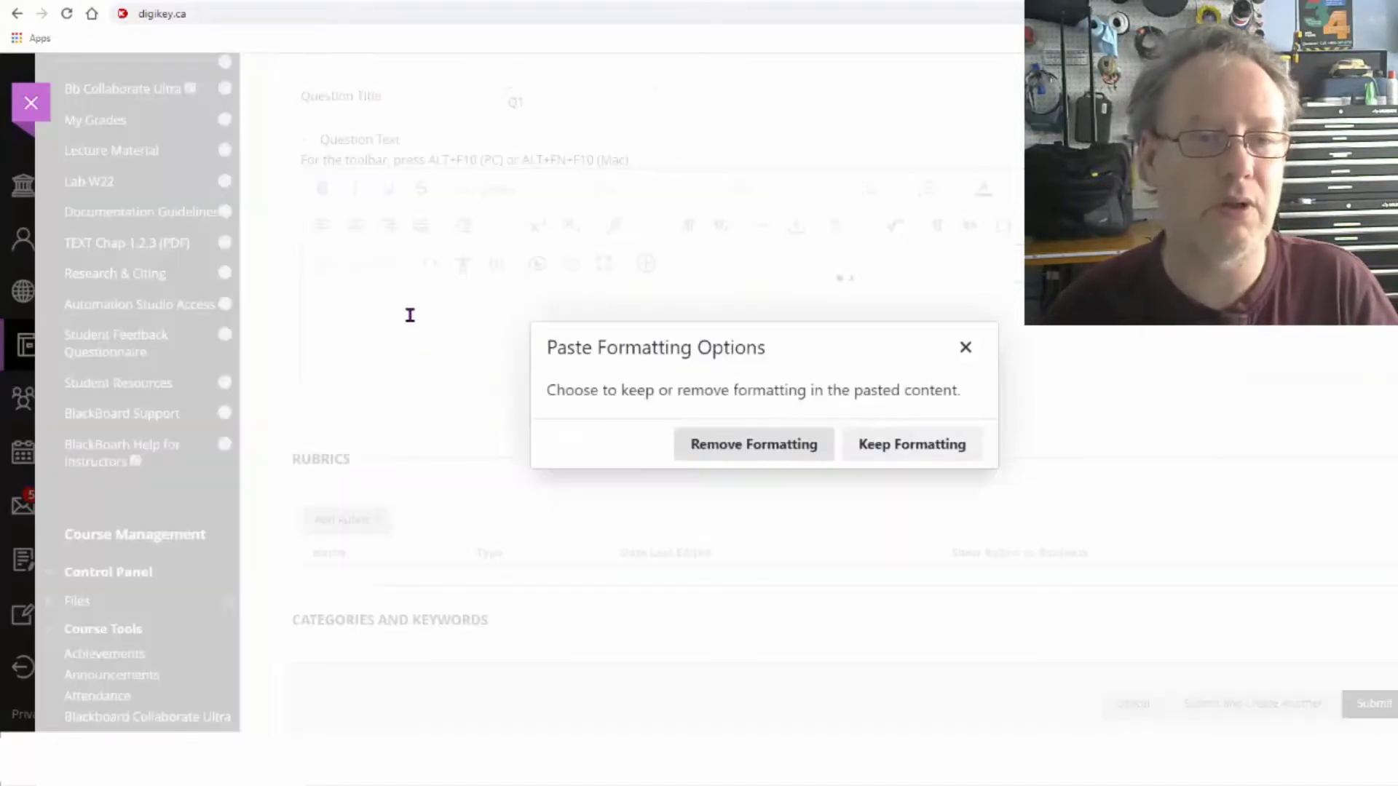
click(906, 446)
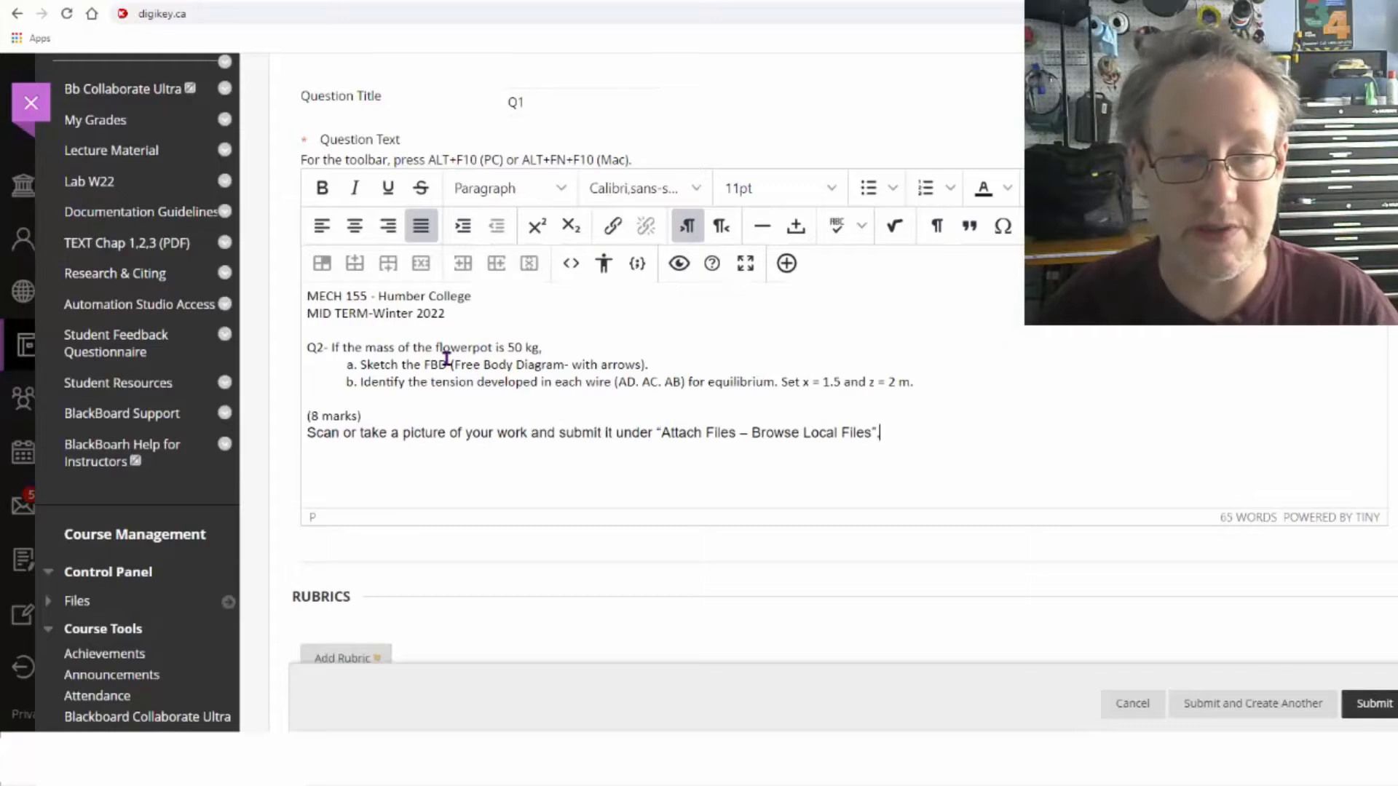
key(ctrl+z)
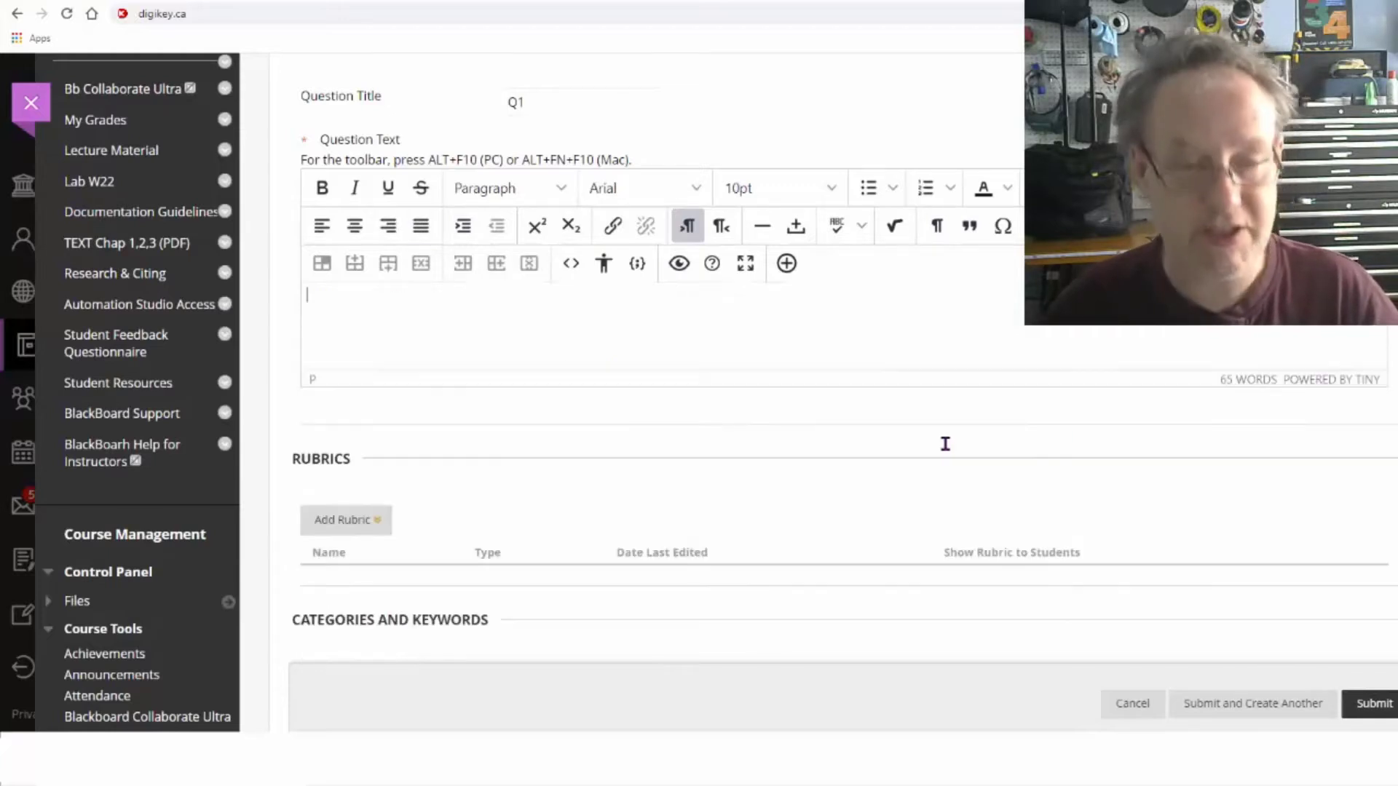
key(ctrl+v)
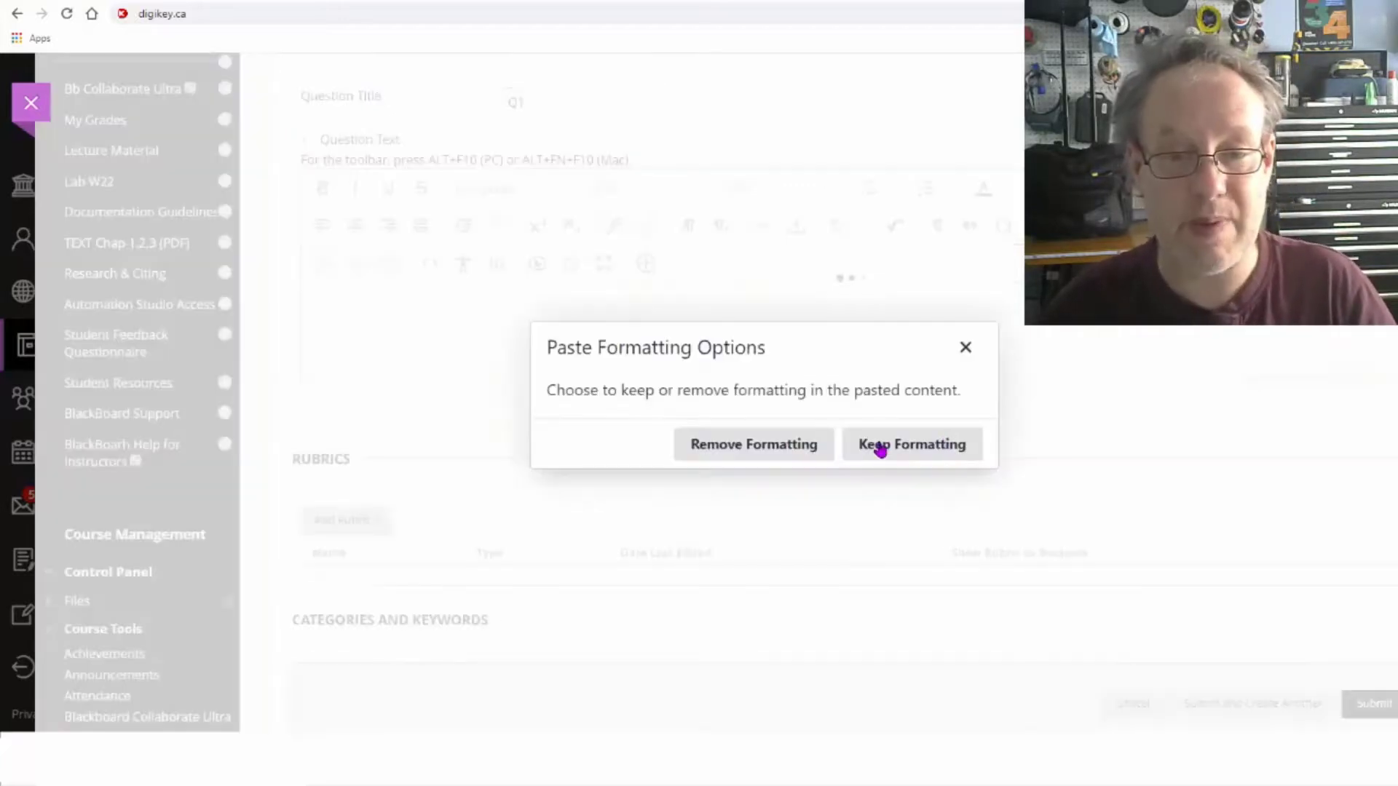
click(756, 444)
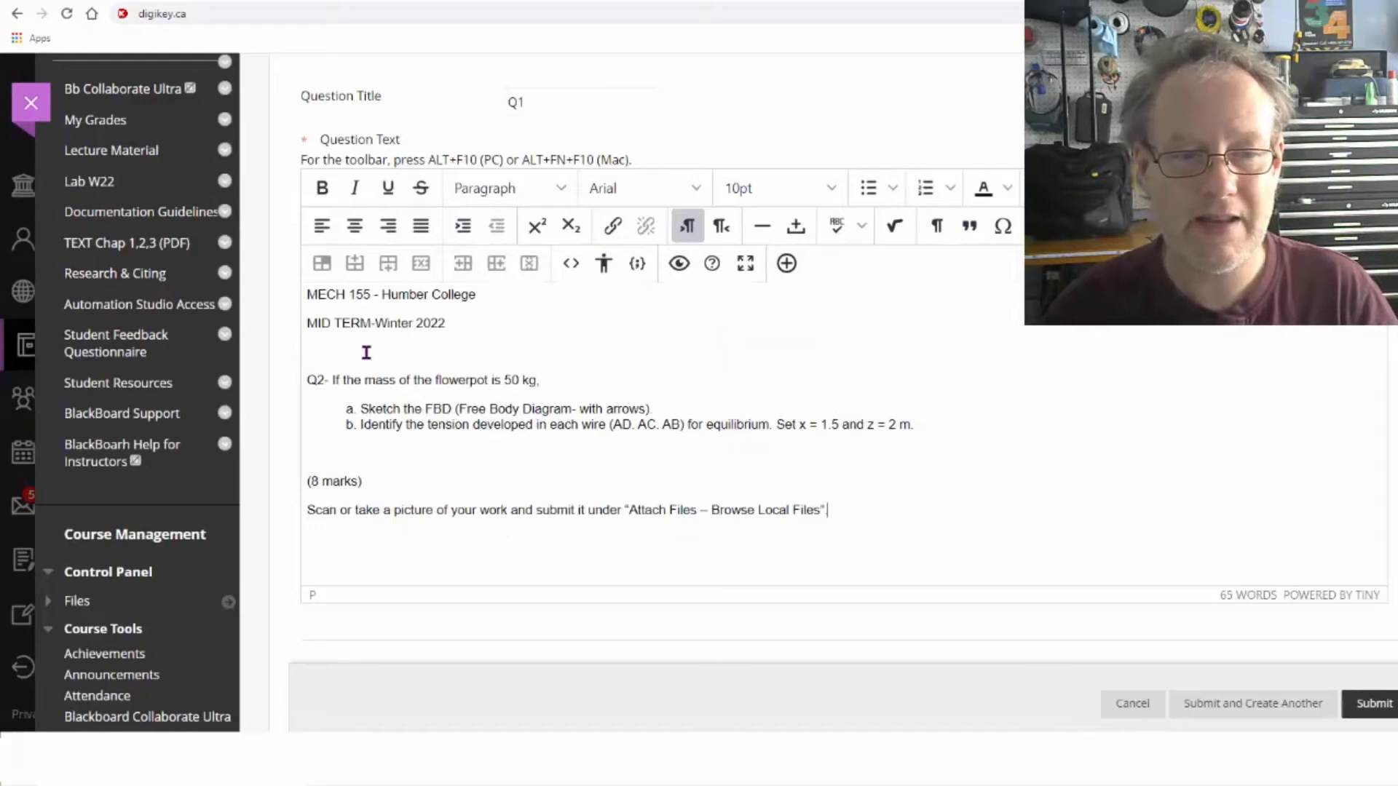
Step: Remove the blank lines, set the question text to 12pt, and add a paragraph below
click(450, 355)
key(Delete)
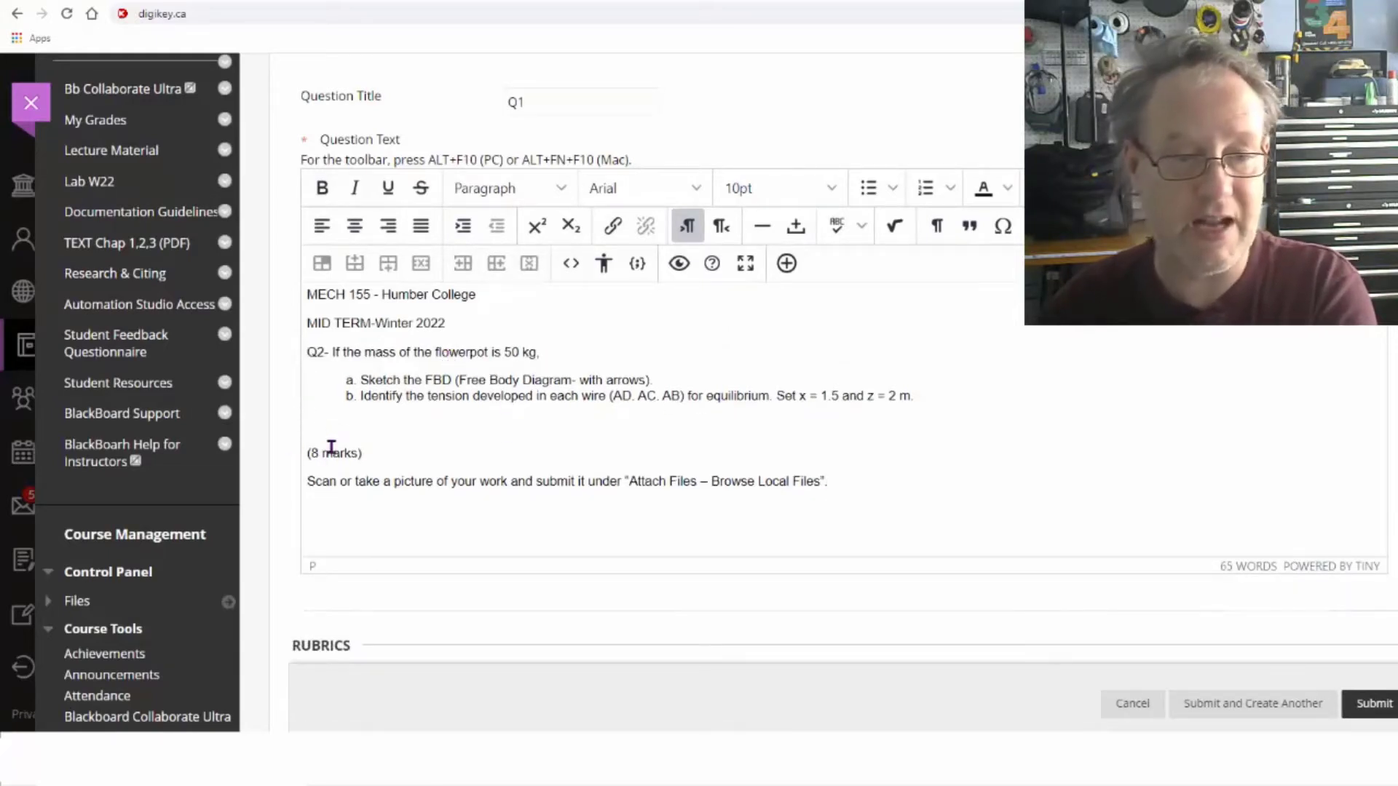
click(317, 424)
key(Delete)
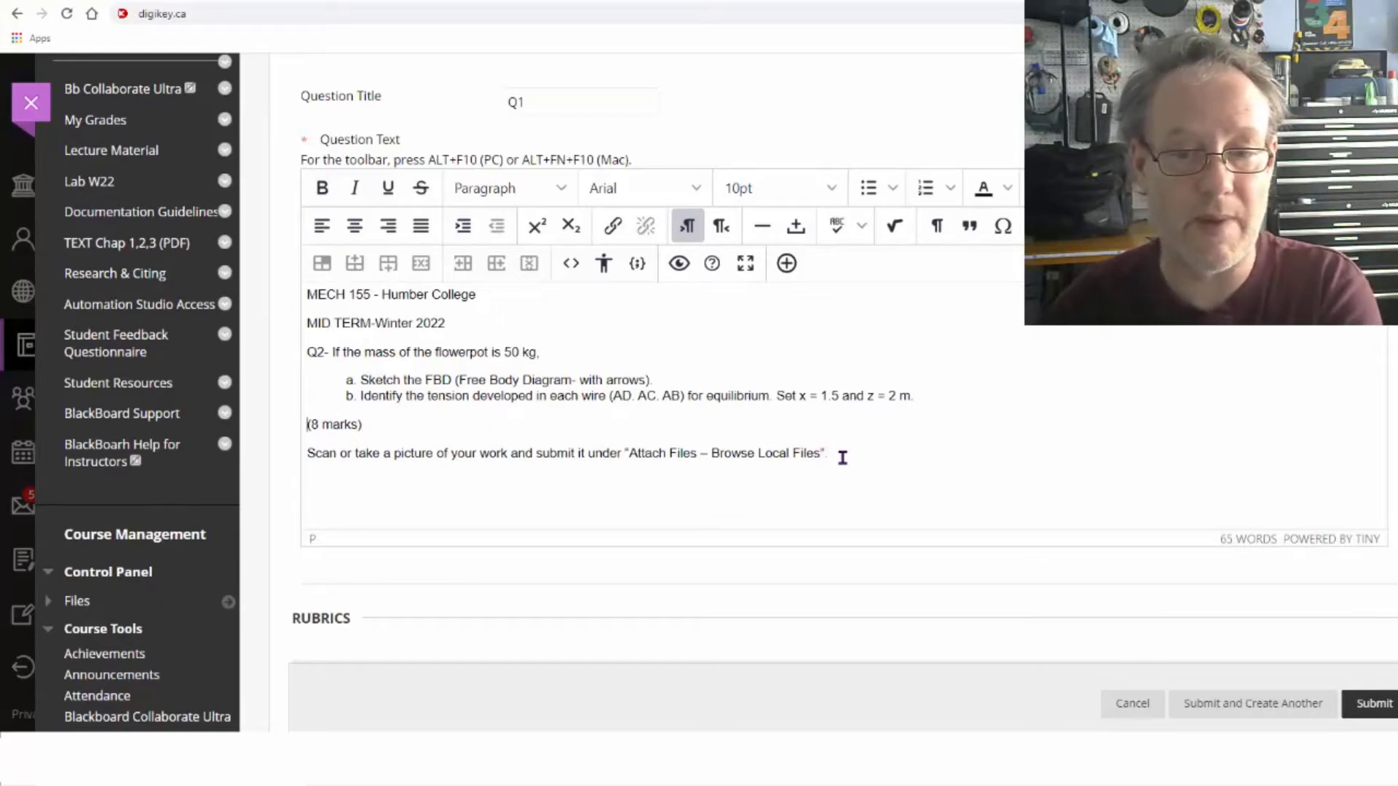
drag(823, 454, 278, 286)
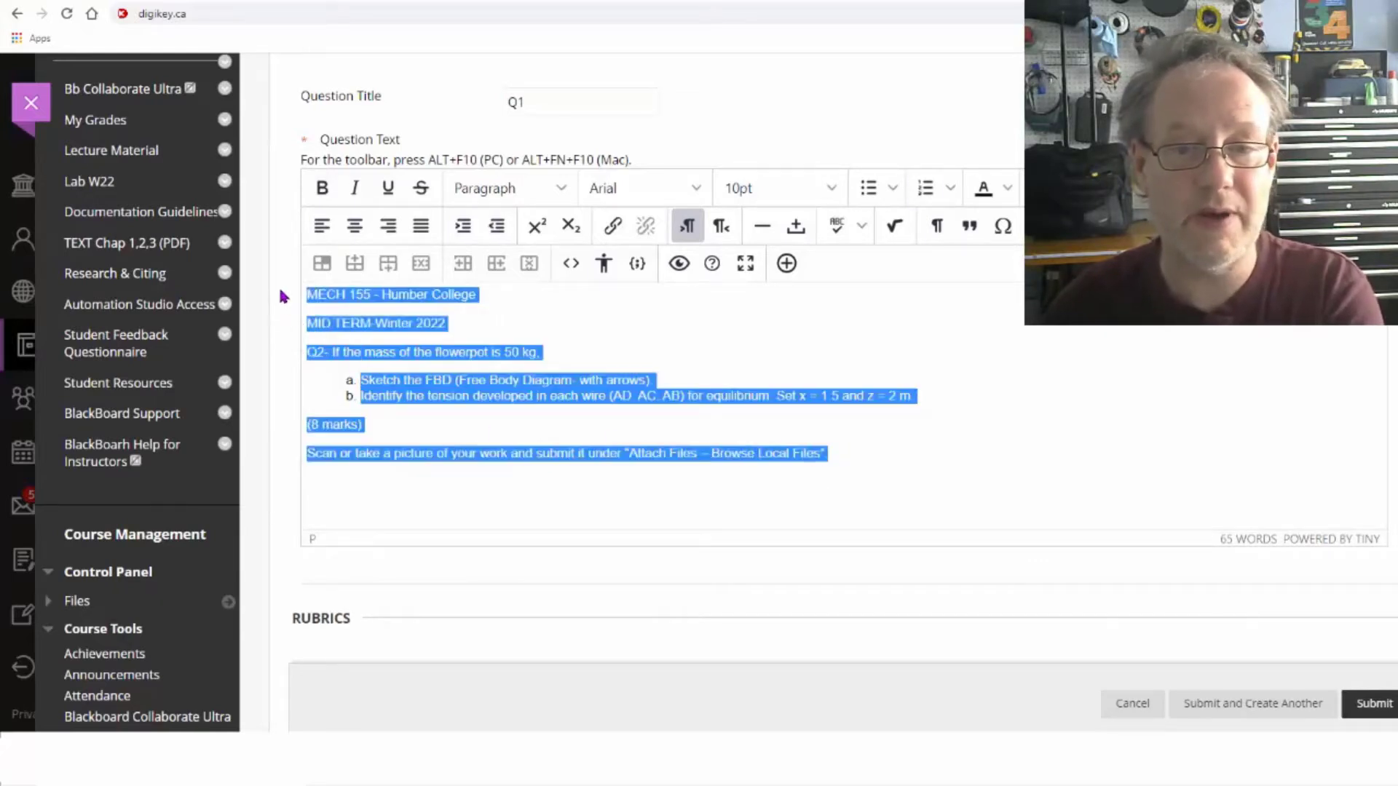
click(772, 191)
click(779, 290)
click(770, 325)
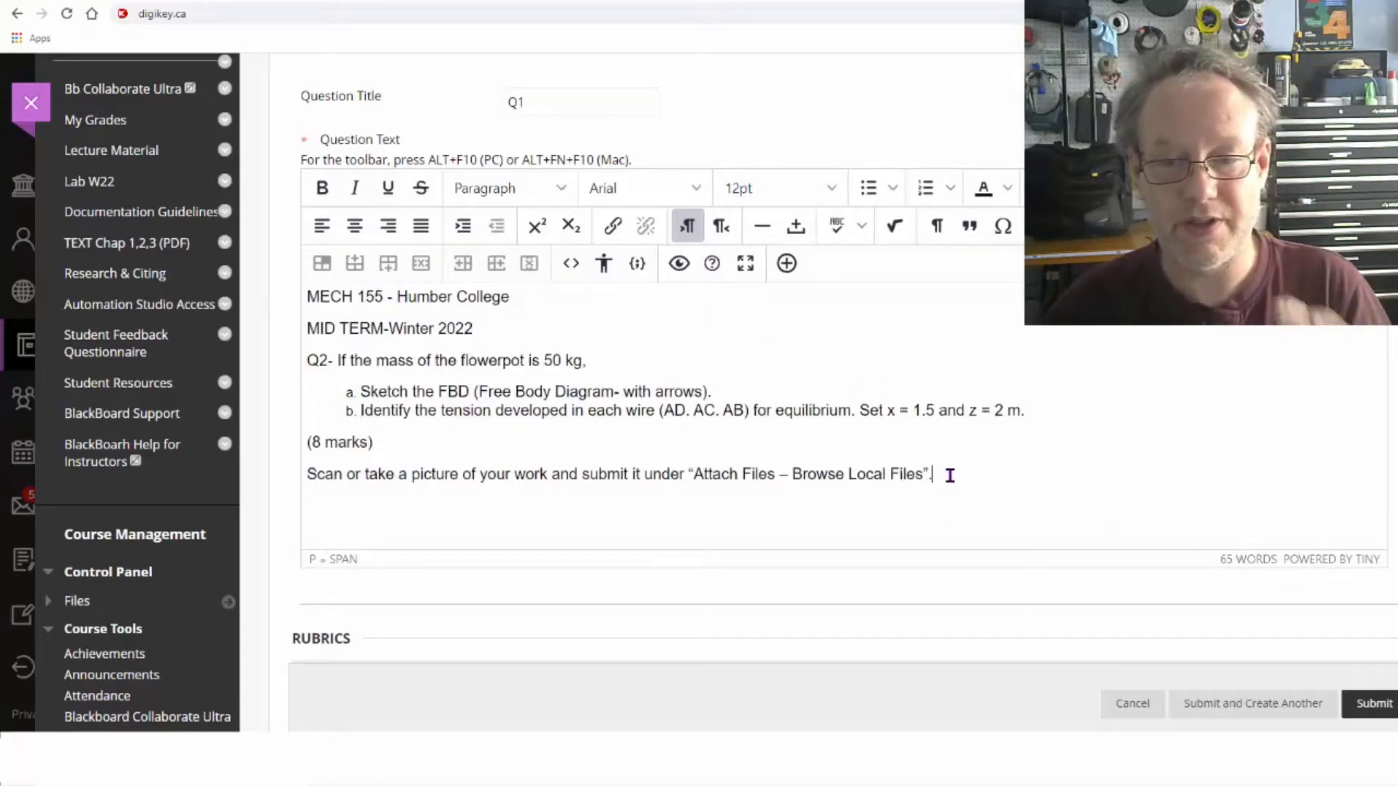
key(Return)
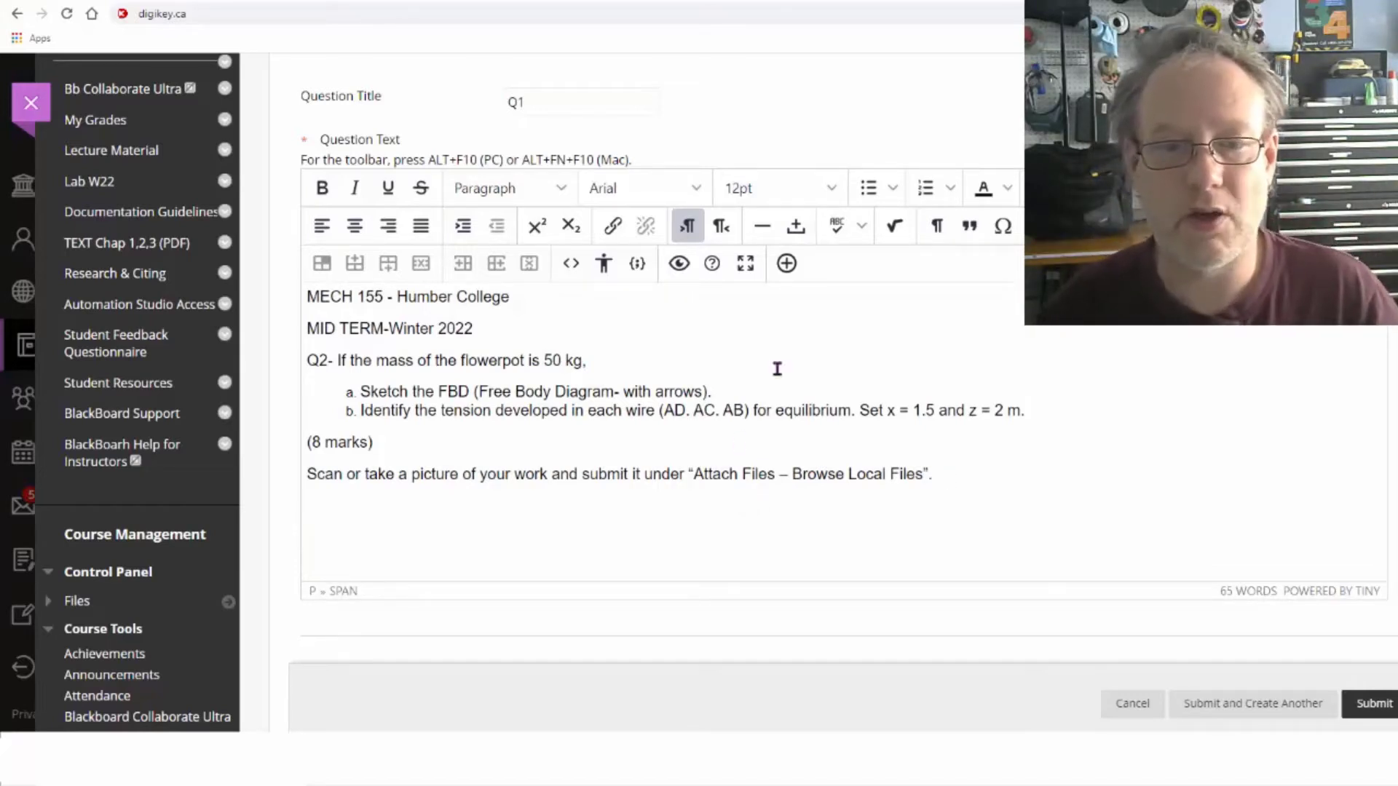
Step: Insert the local image Midterm Q1.png below the question text
click(786, 264)
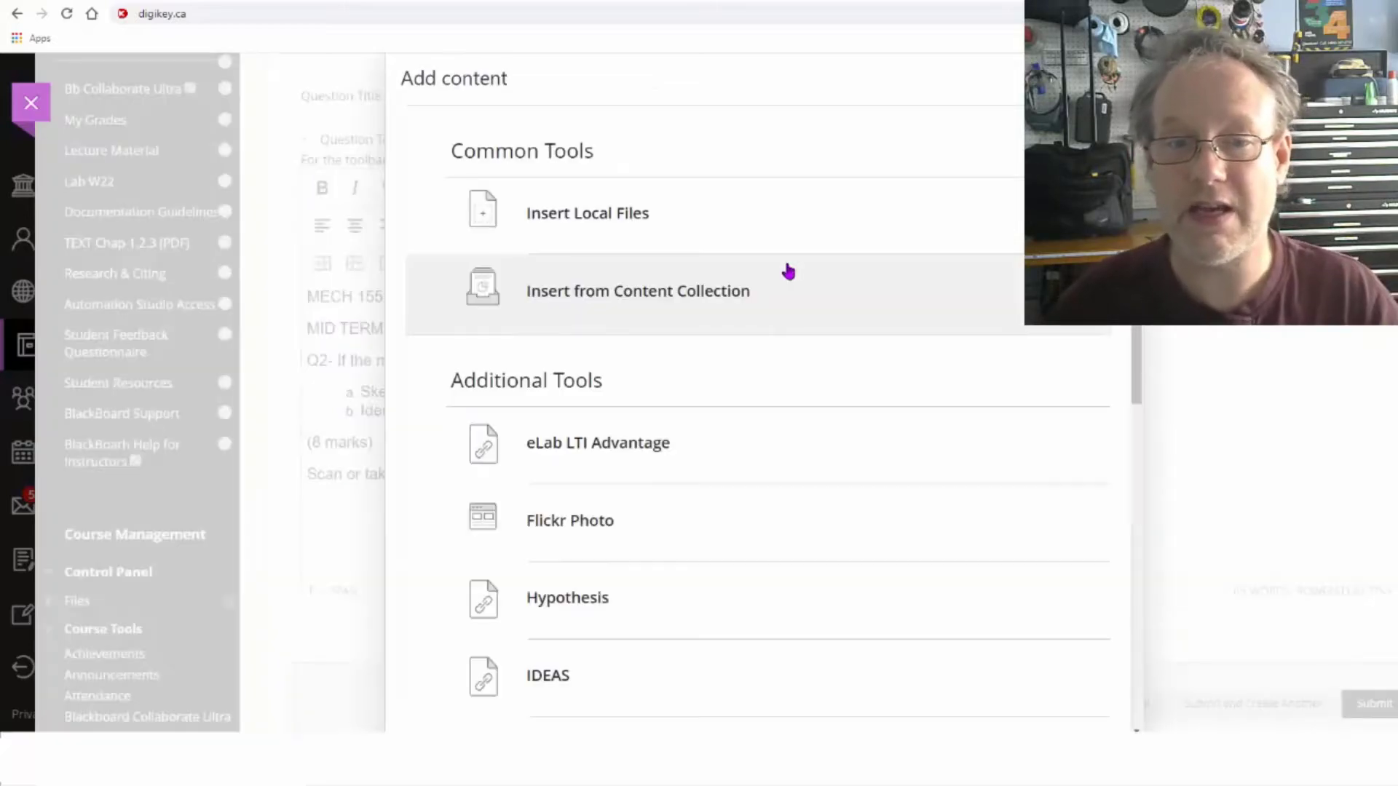
click(615, 229)
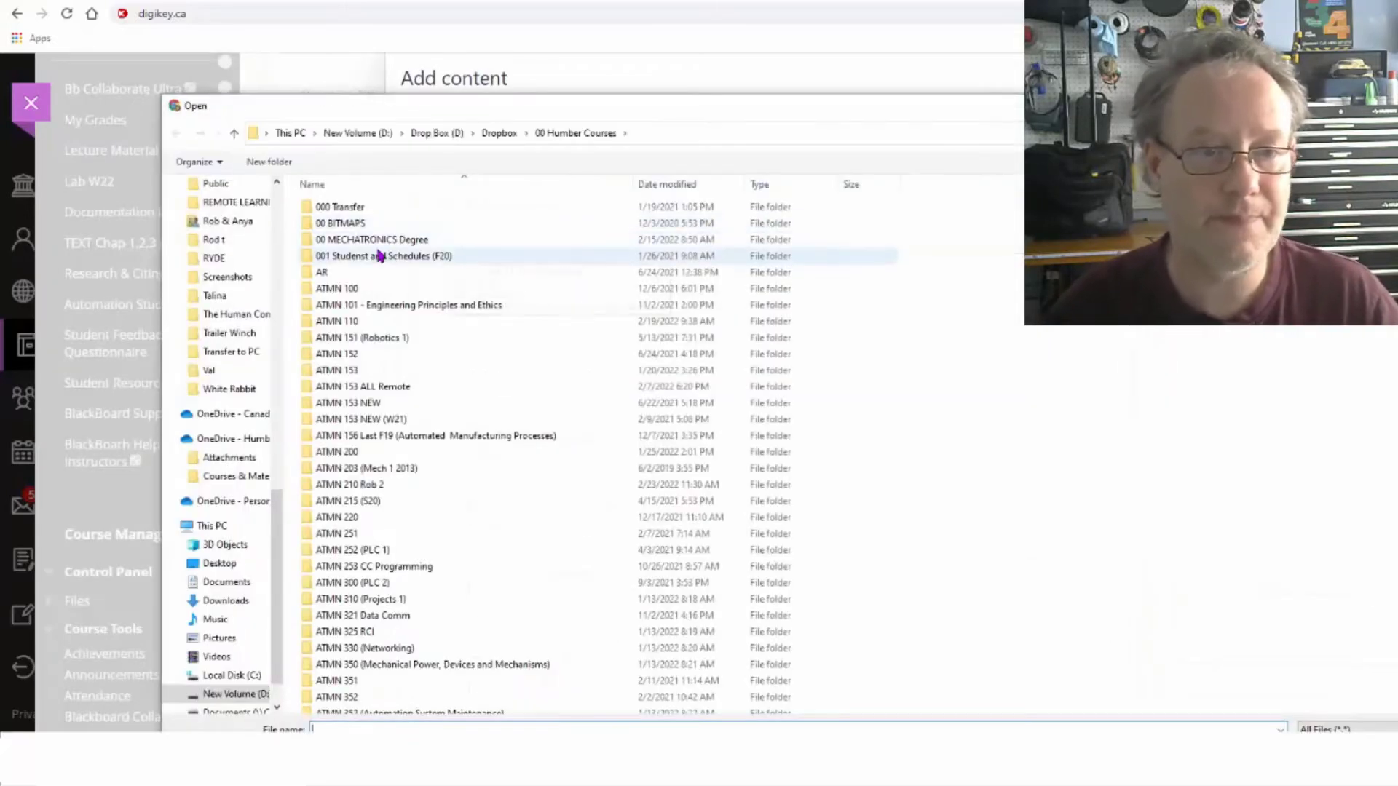
scroll(375, 382, down, 10)
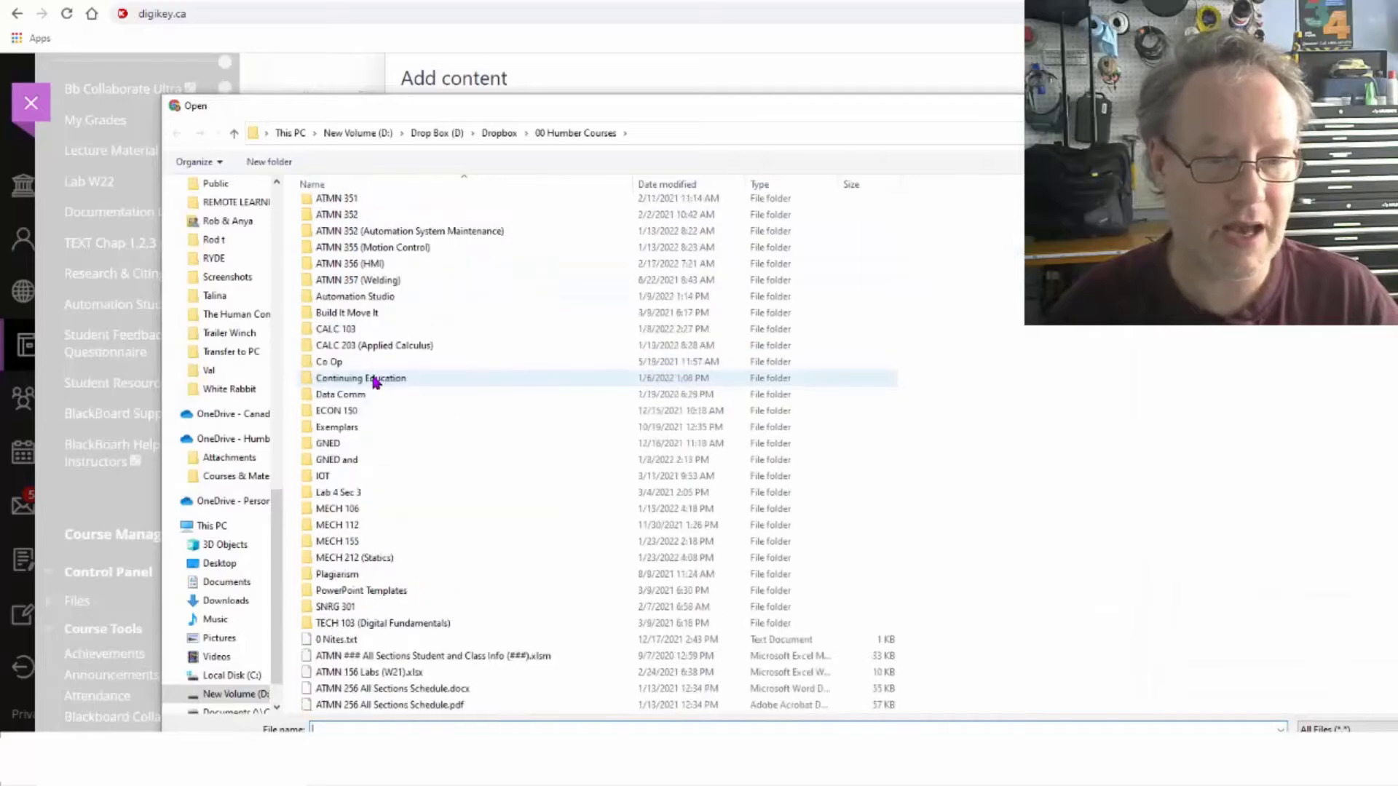
scroll(375, 382, down, 4)
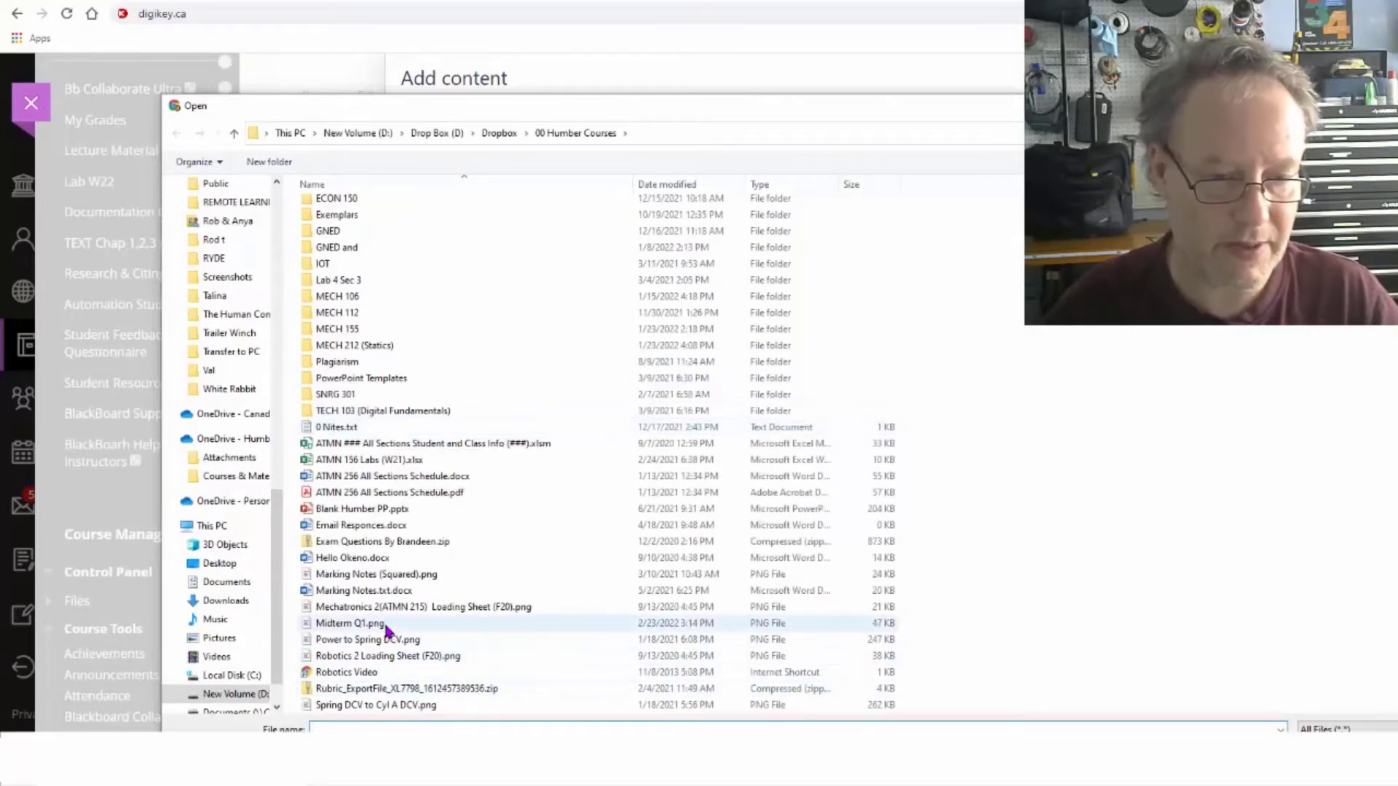
double_click(349, 623)
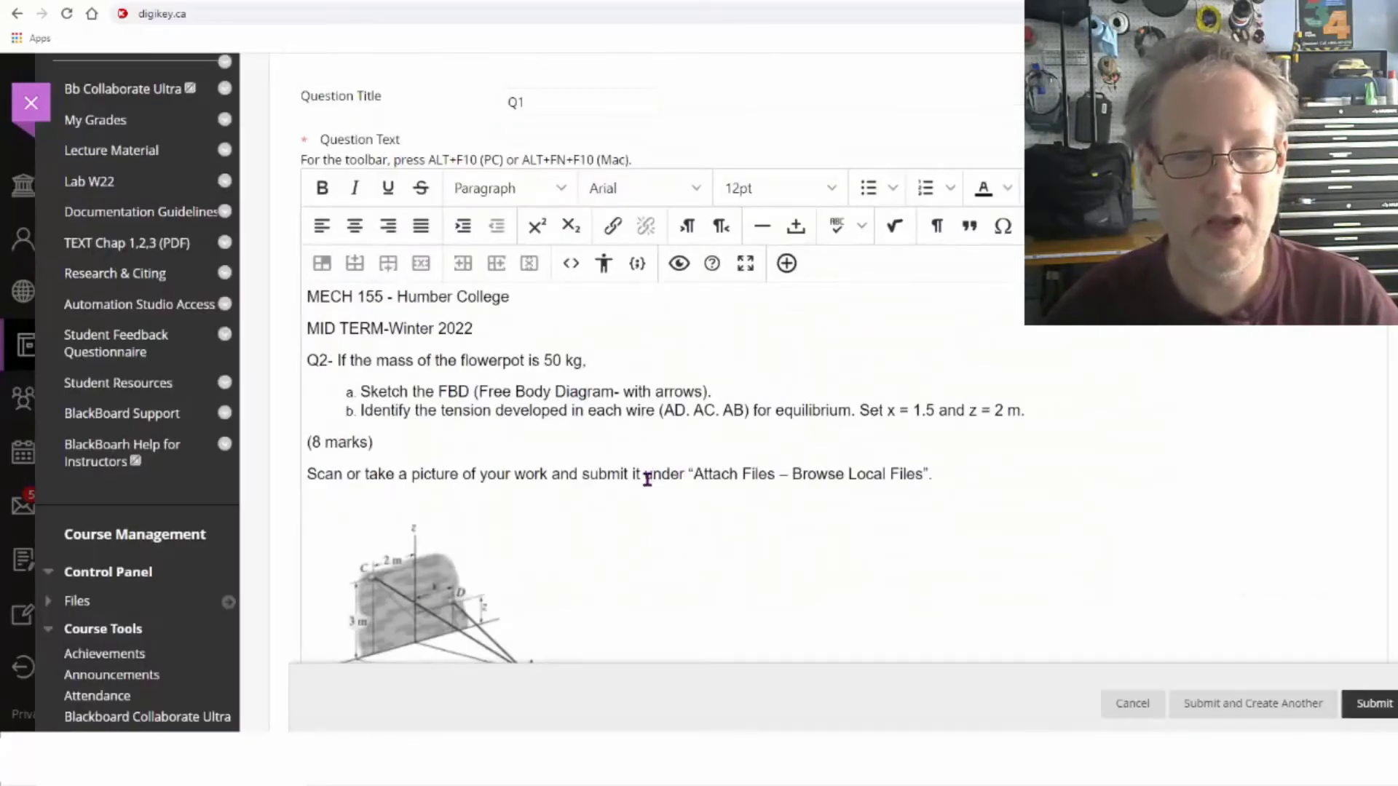
scroll(647, 479, down, 4)
Step: Enlarge the flowerpot diagram and remove the blank line above it
click(659, 290)
drag(630, 210, 951, 168)
click(970, 167)
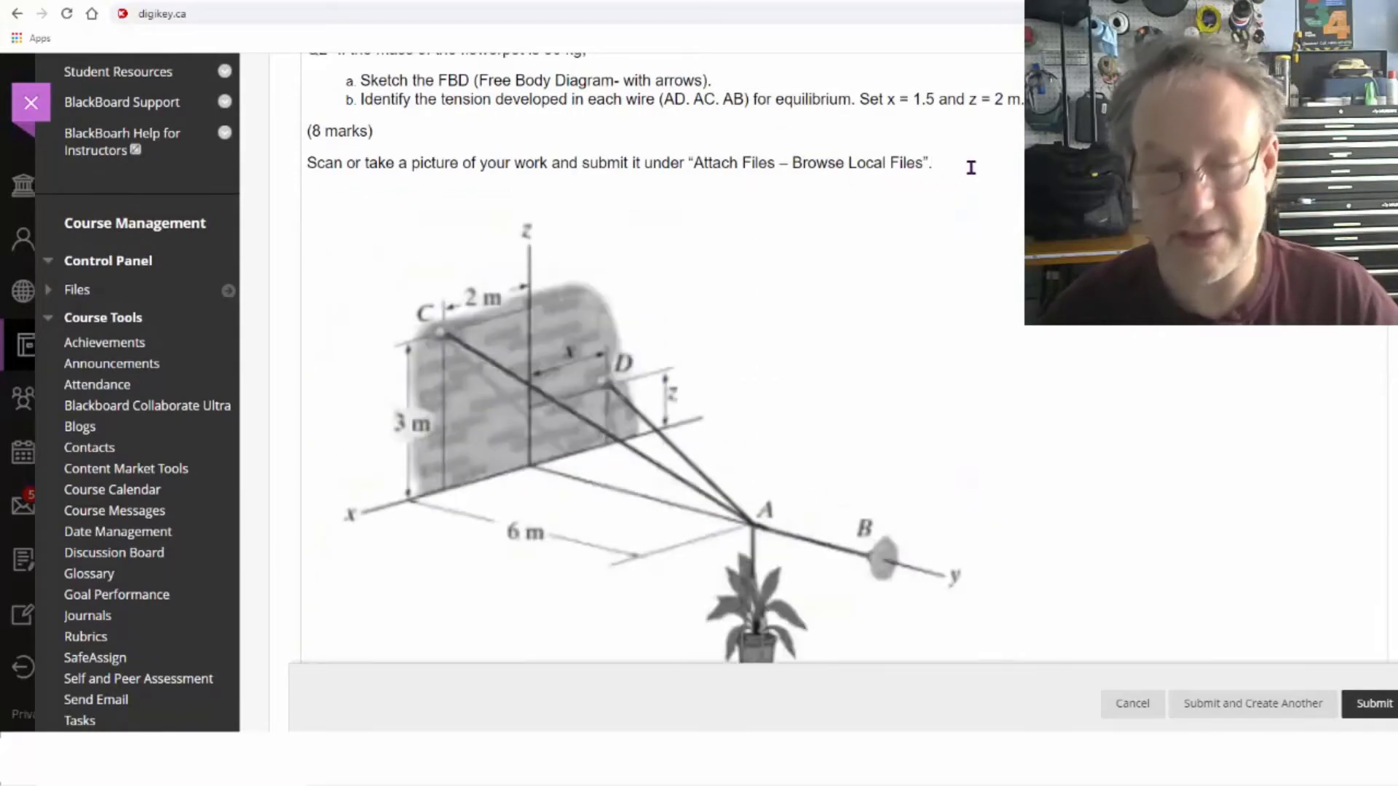
key(Delete)
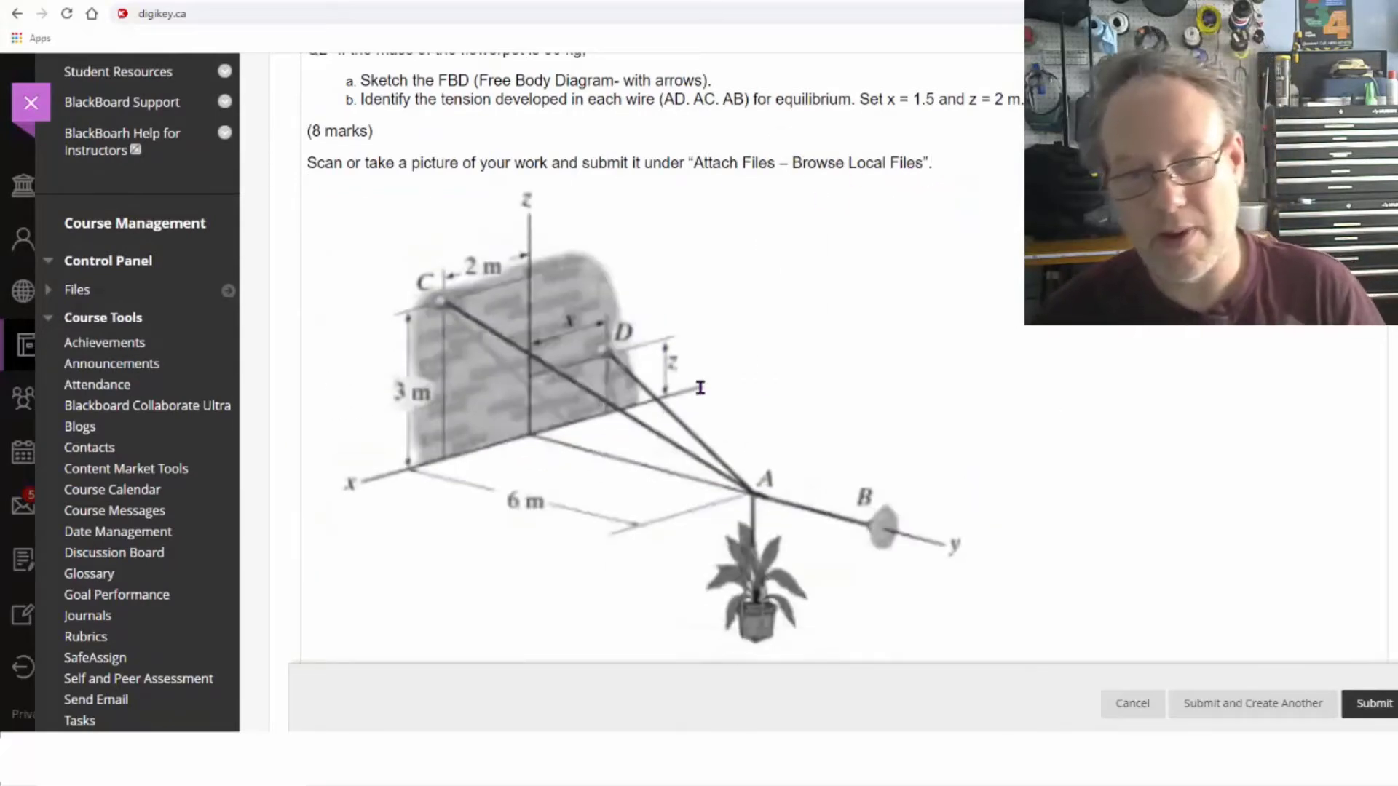
click(659, 335)
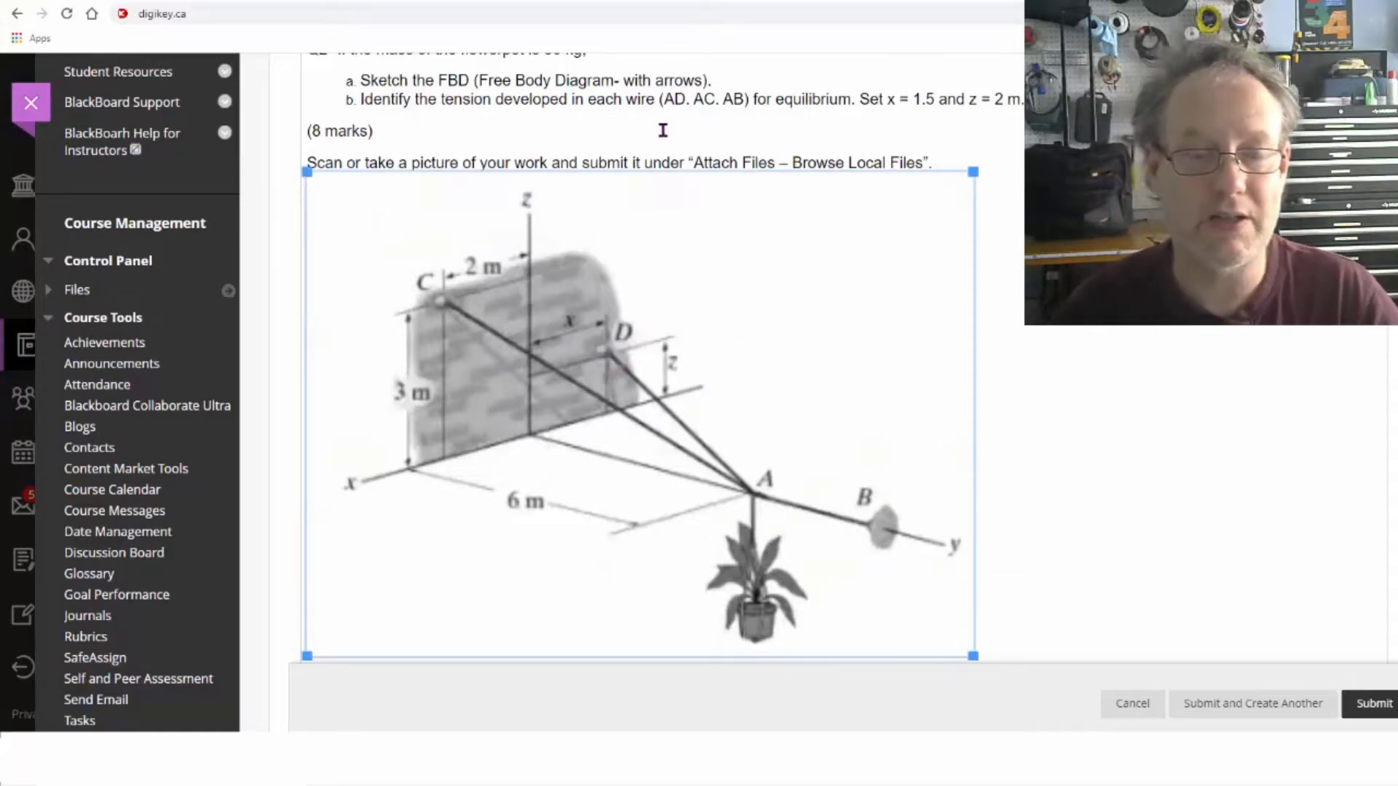
click(772, 120)
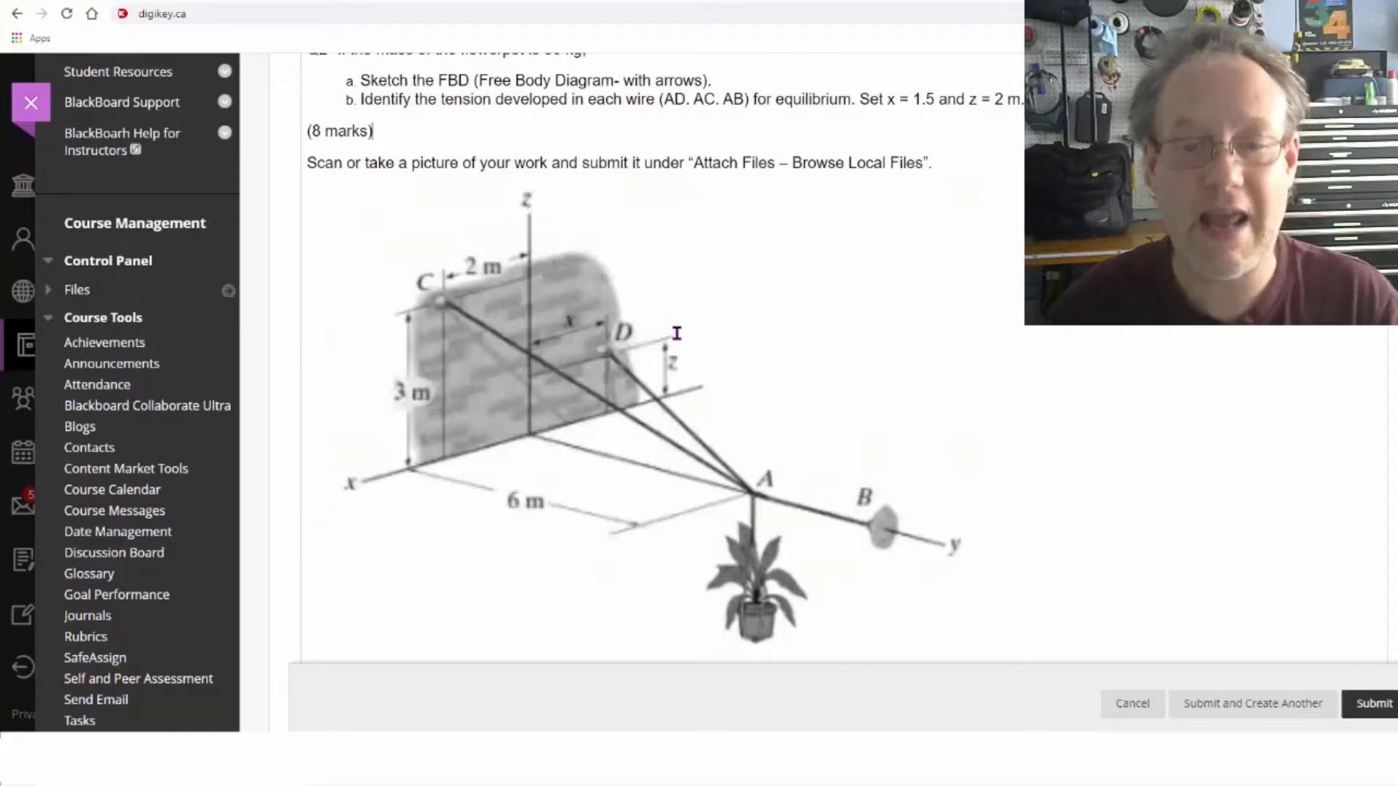
scroll(677, 333, up, 1)
scroll(676, 334, up, 2)
Step: Submit the Q1 File Response question and keep its value at 10 points
drag(944, 397, 319, 391)
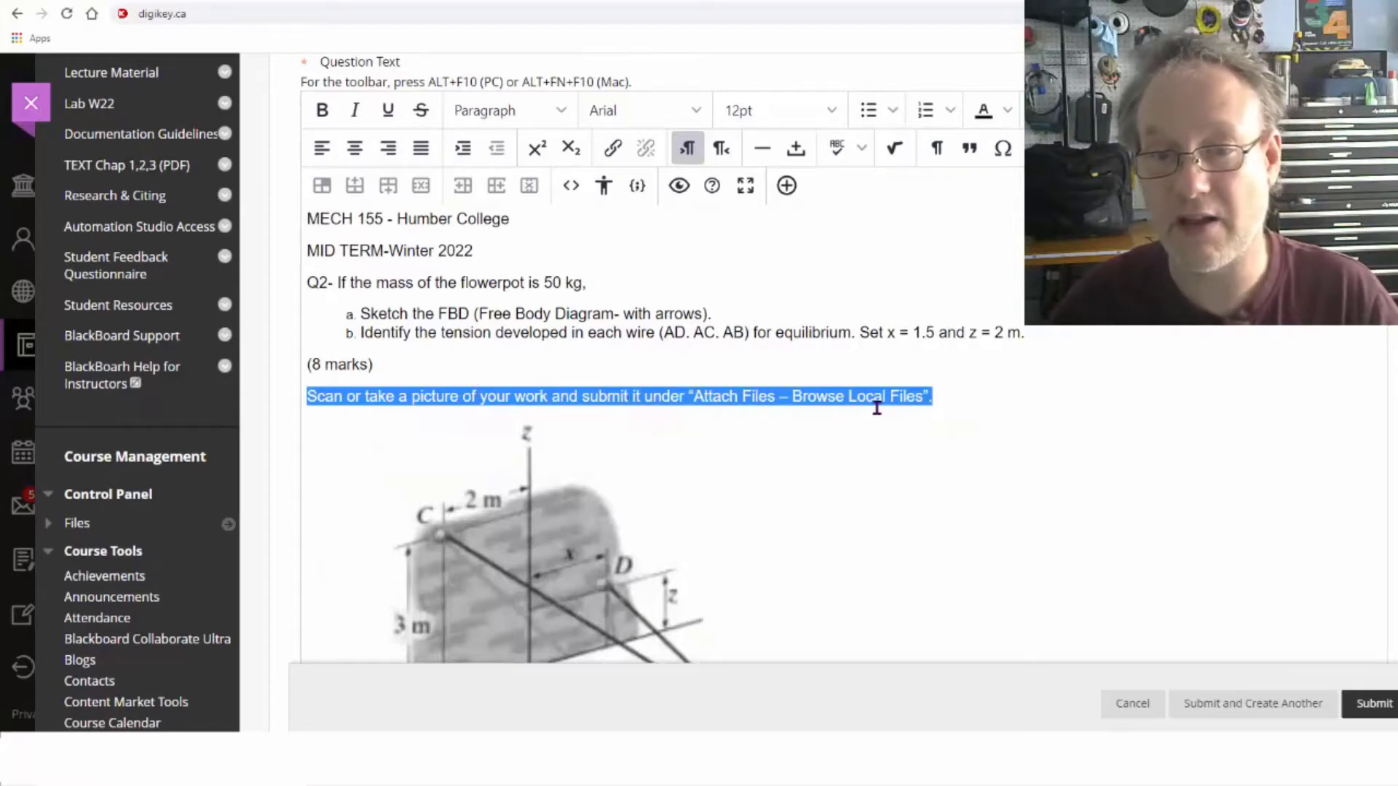
scroll(987, 404, down, 8)
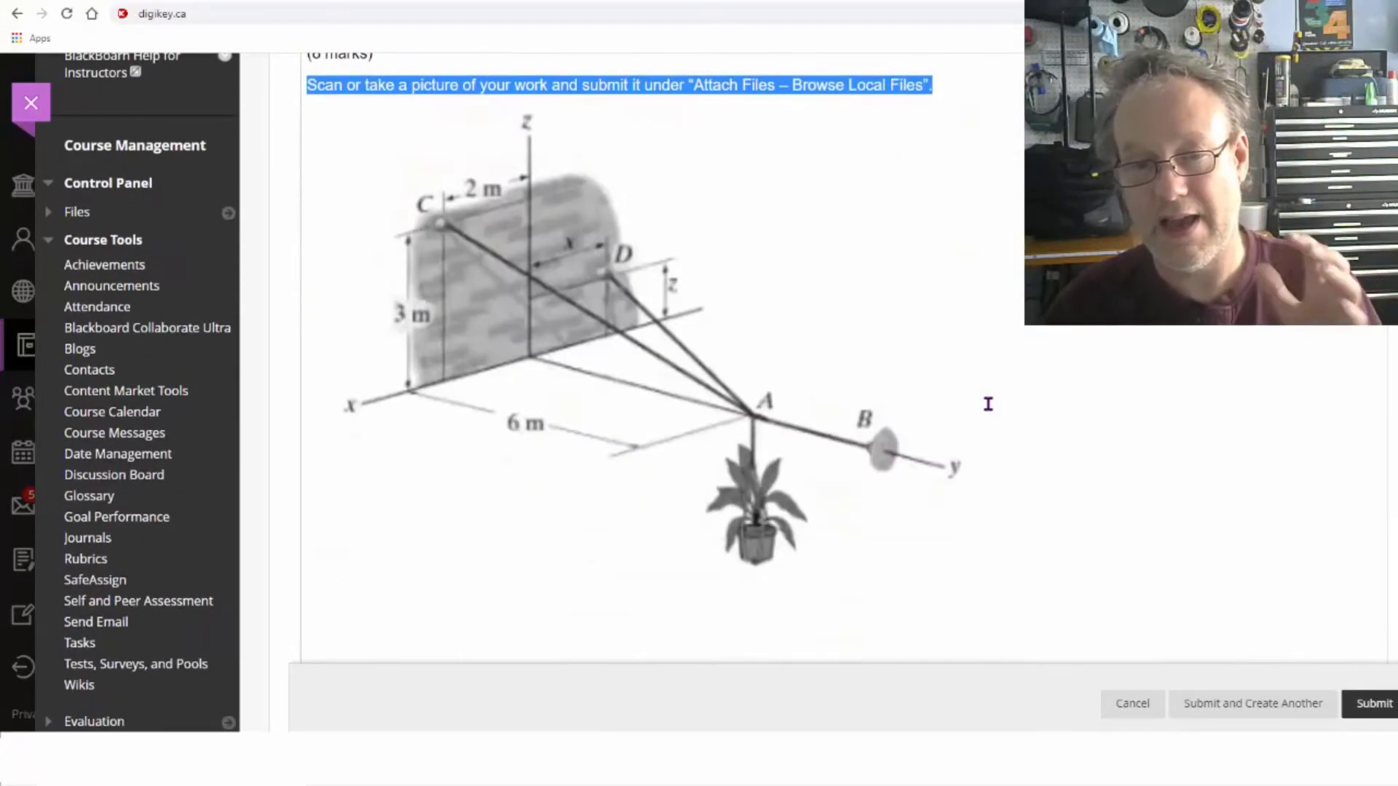
scroll(845, 364, up, 4)
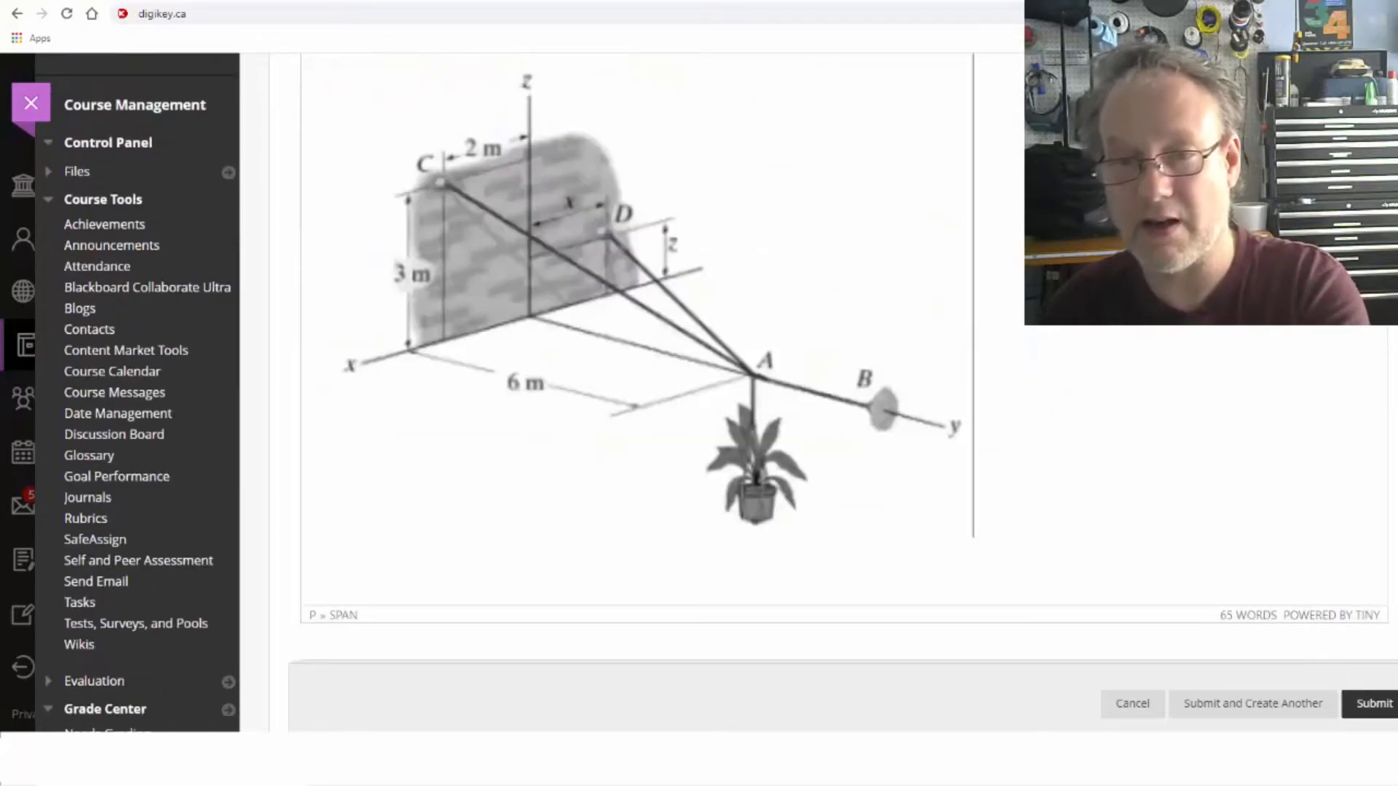
scroll(1105, 415, down, 5)
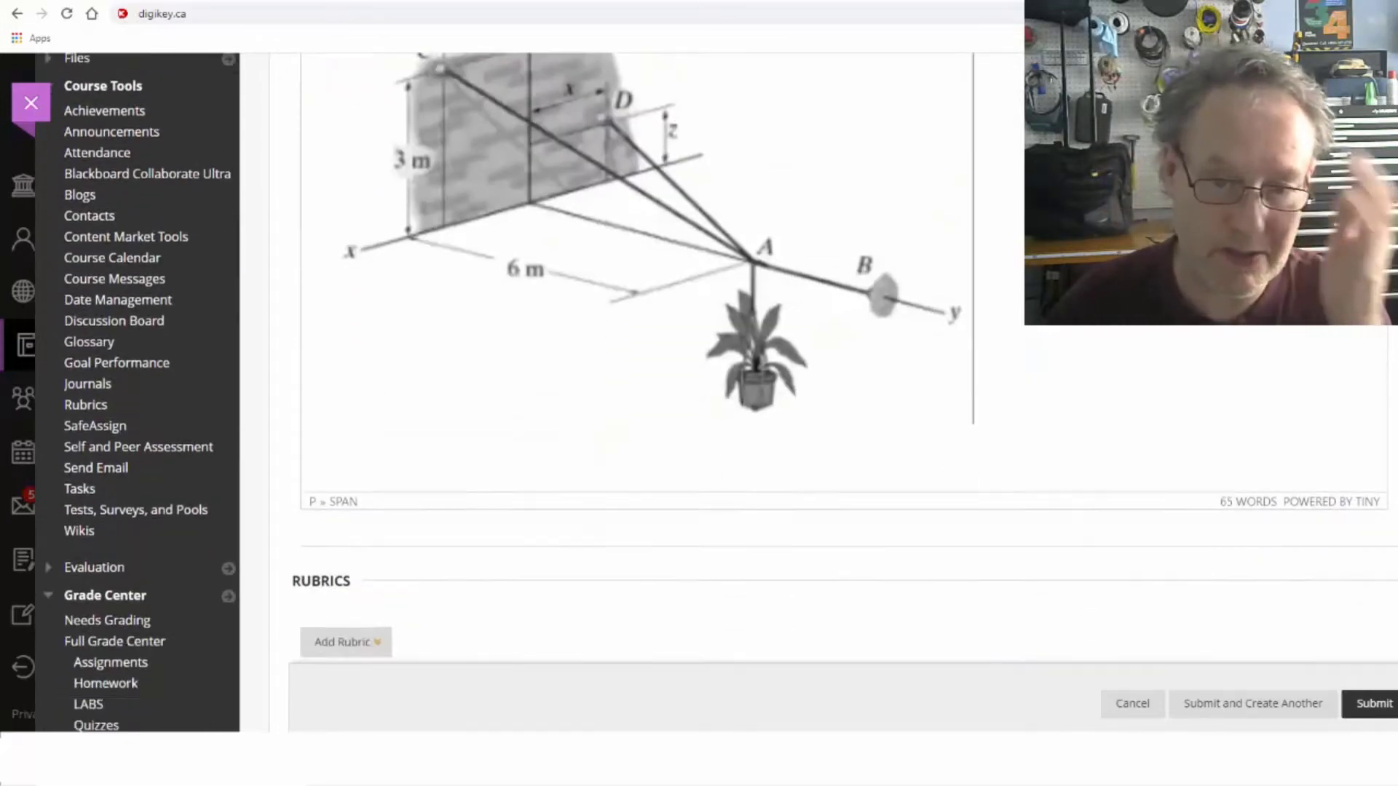
scroll(1143, 494, down, 4)
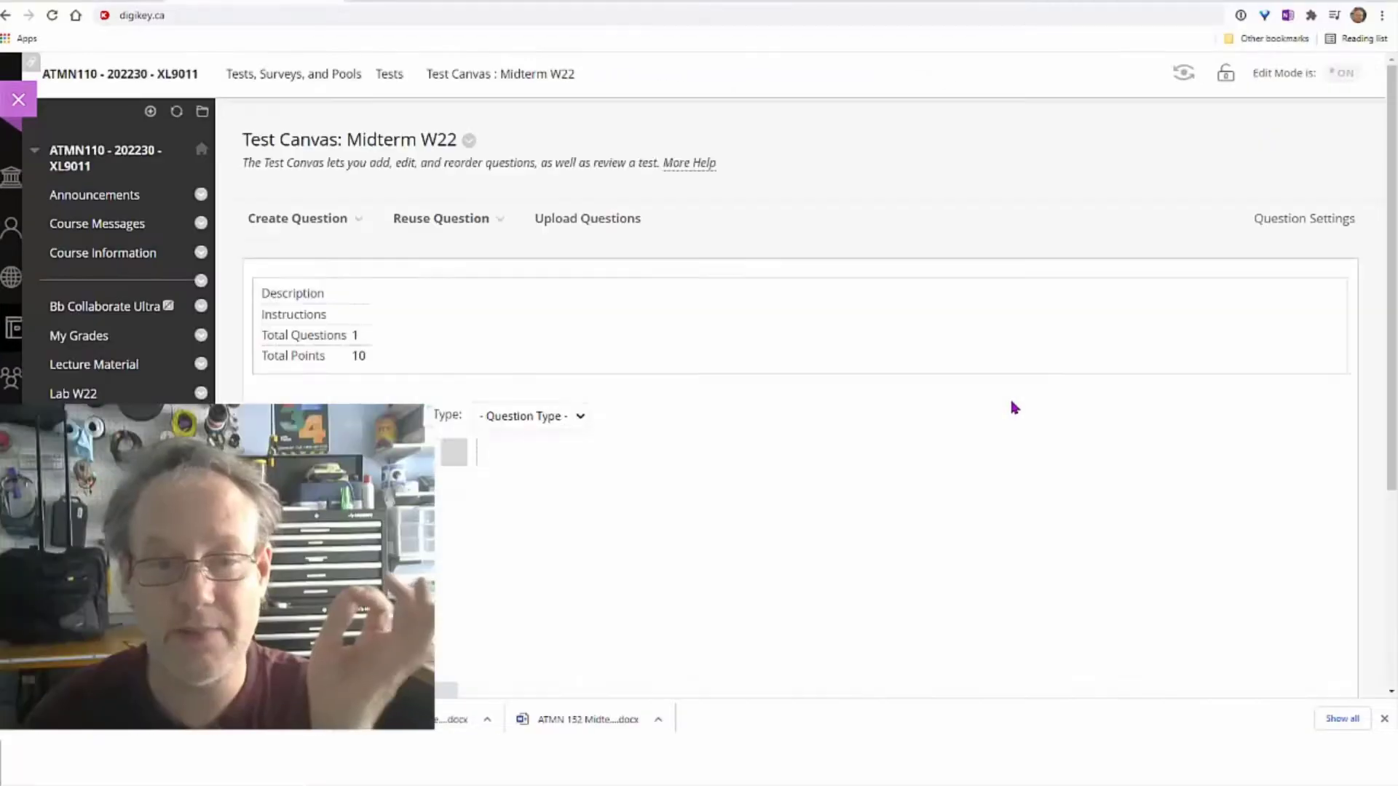
scroll(1009, 396, down, 3)
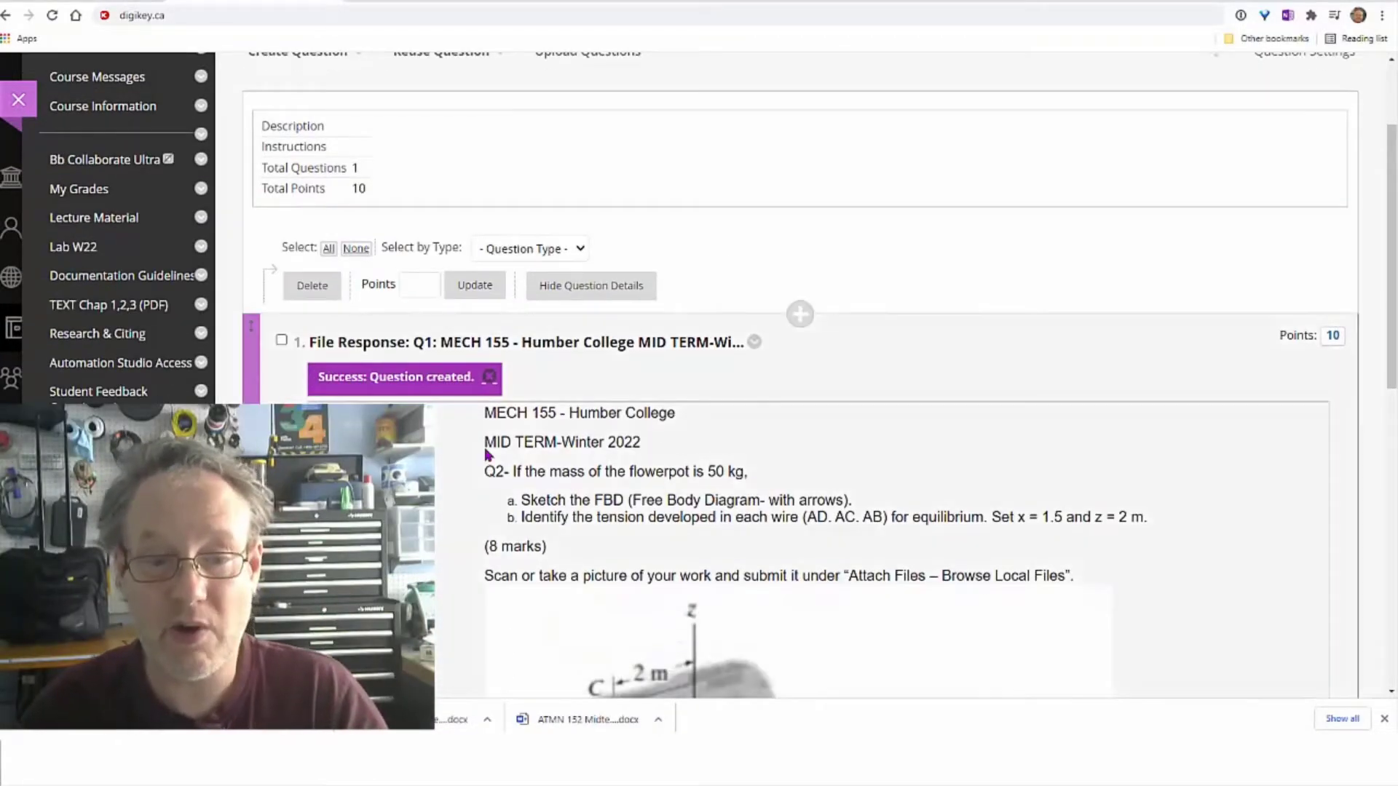
scroll(637, 473, down, 3)
scroll(583, 385, up, 5)
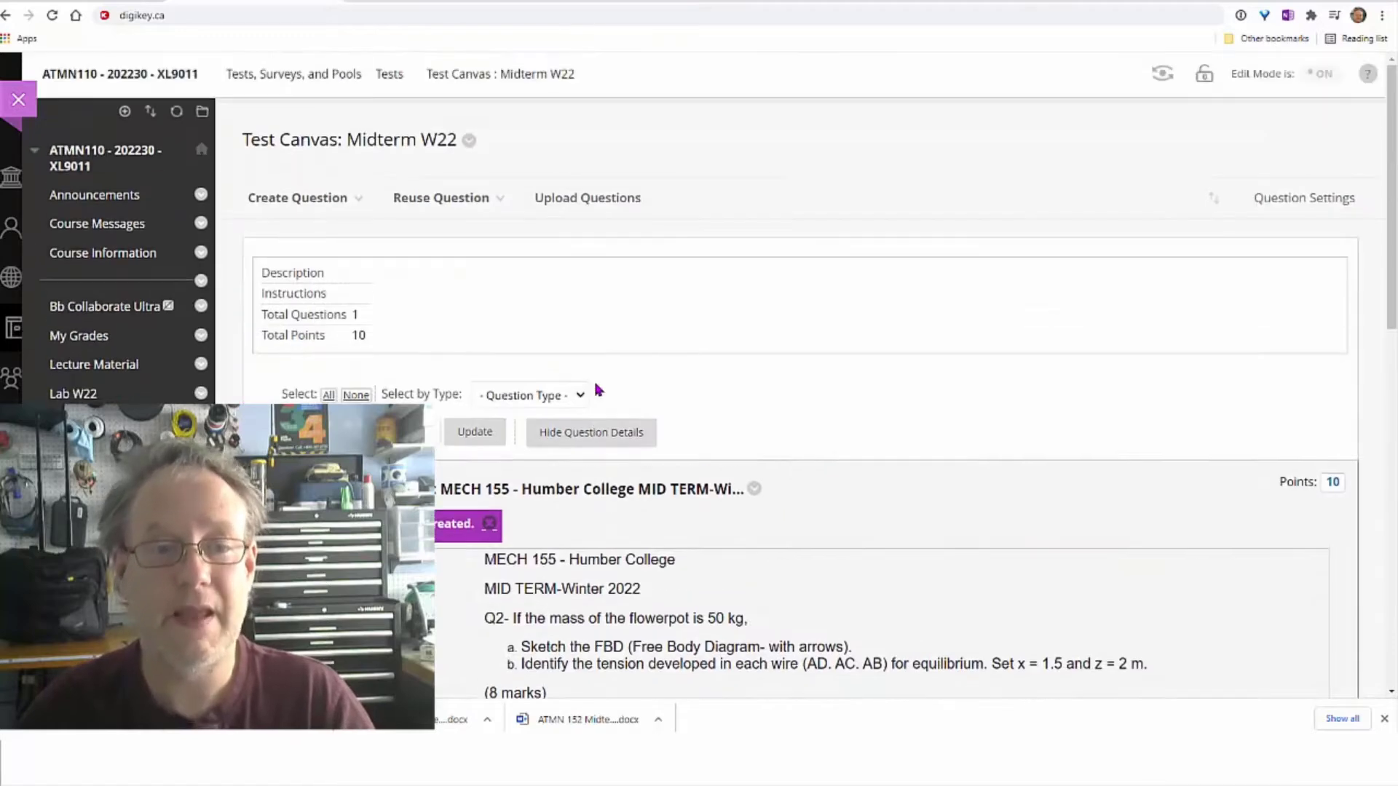
scroll(440, 318, down, 2)
scroll(417, 386, down, 2)
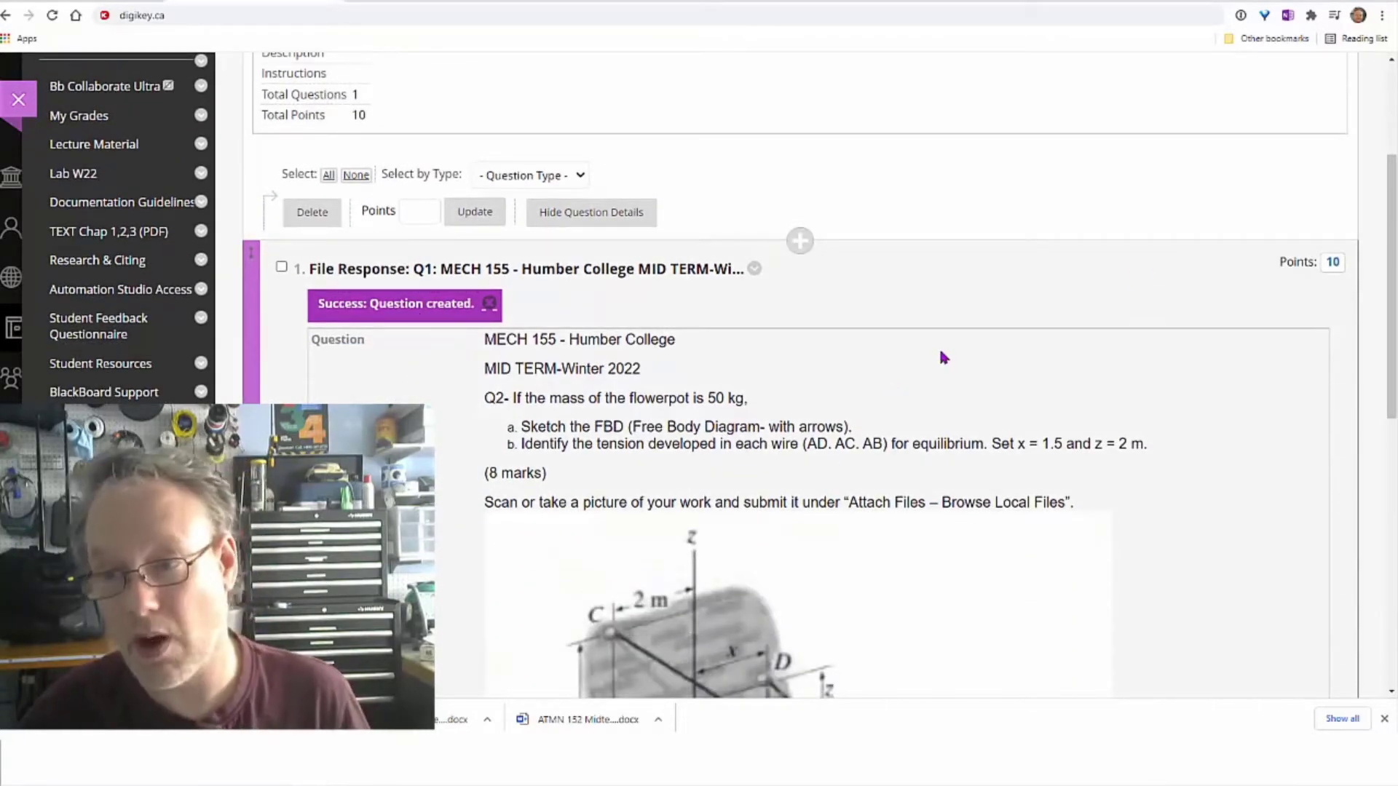
click(1331, 263)
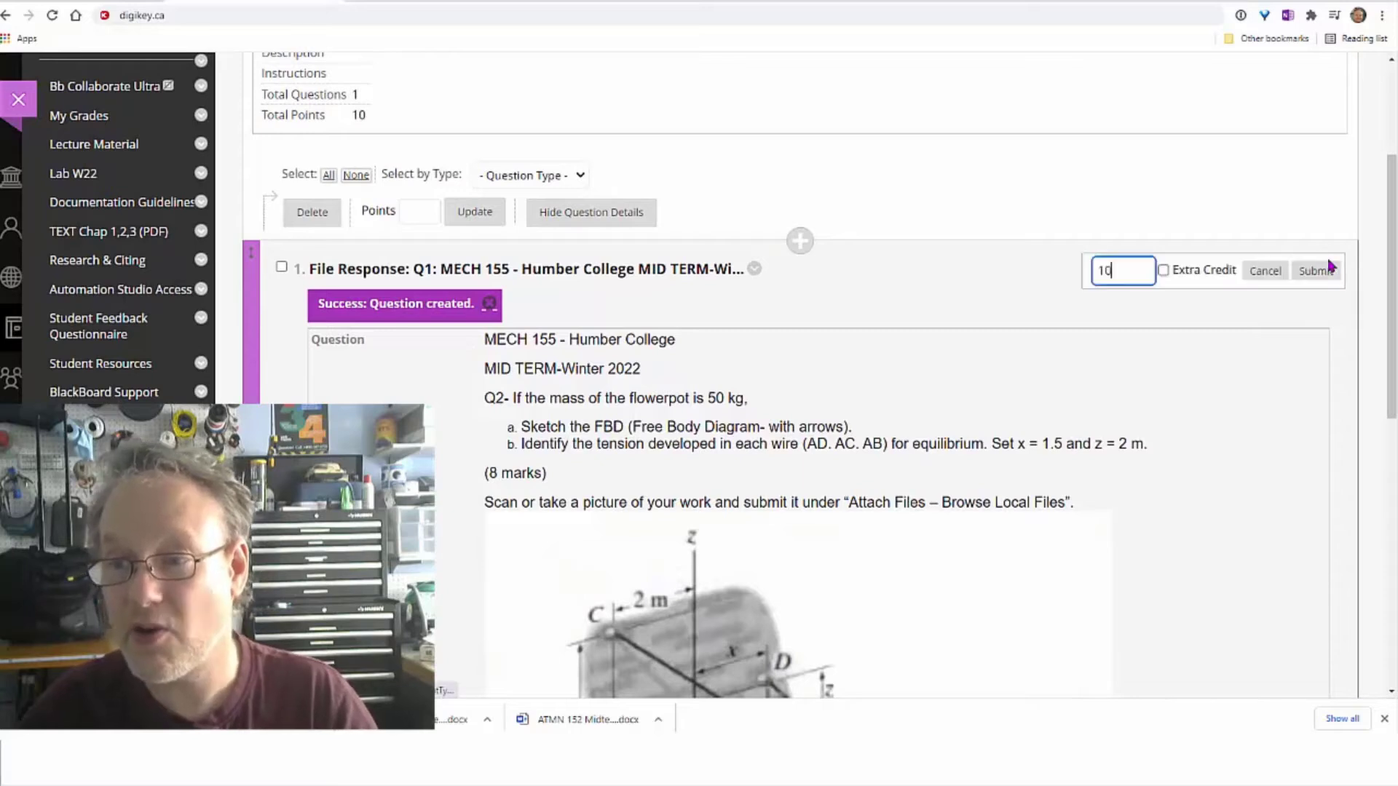
click(1263, 273)
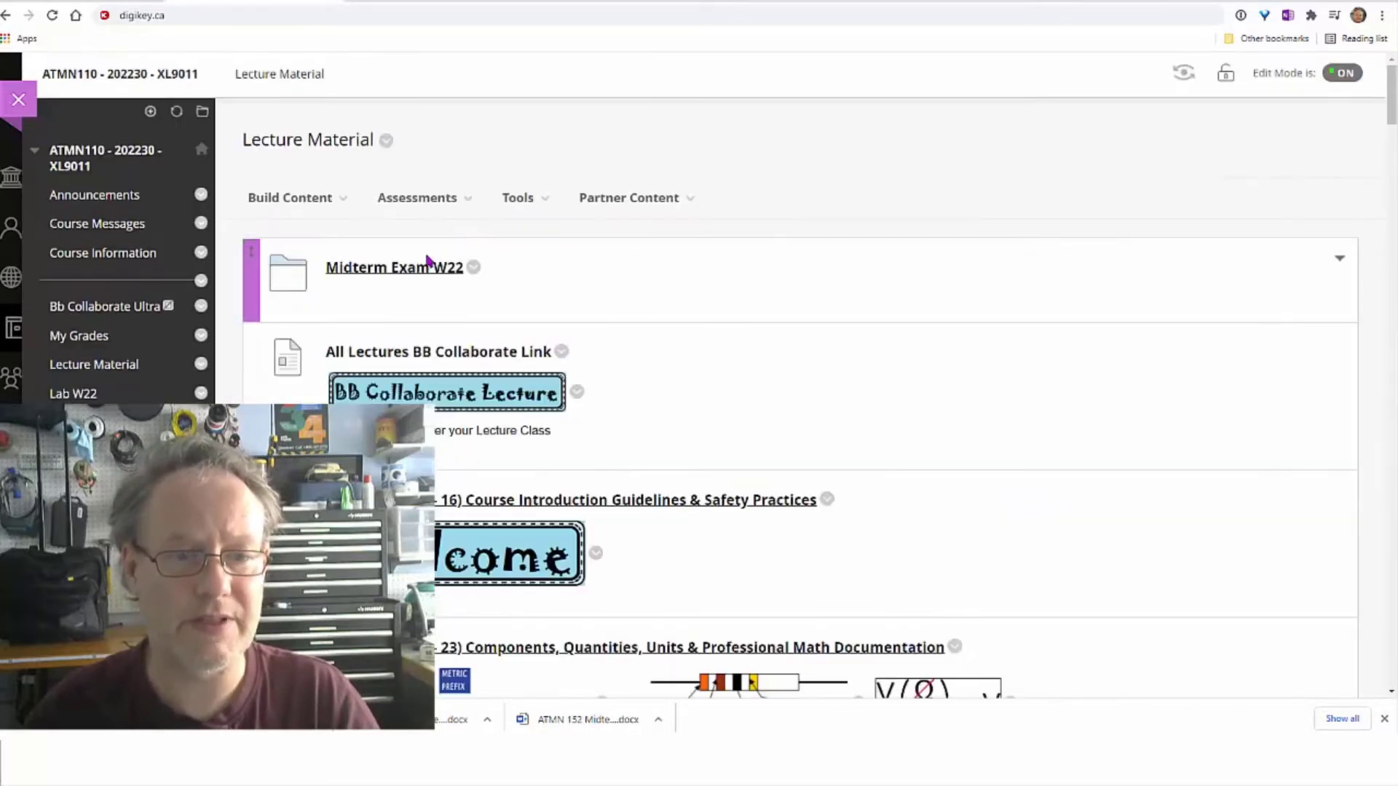
Step: Add the existing Midterm W22 test to the Midterm Exam W22 folder via Assessments > Test
click(425, 267)
click(424, 199)
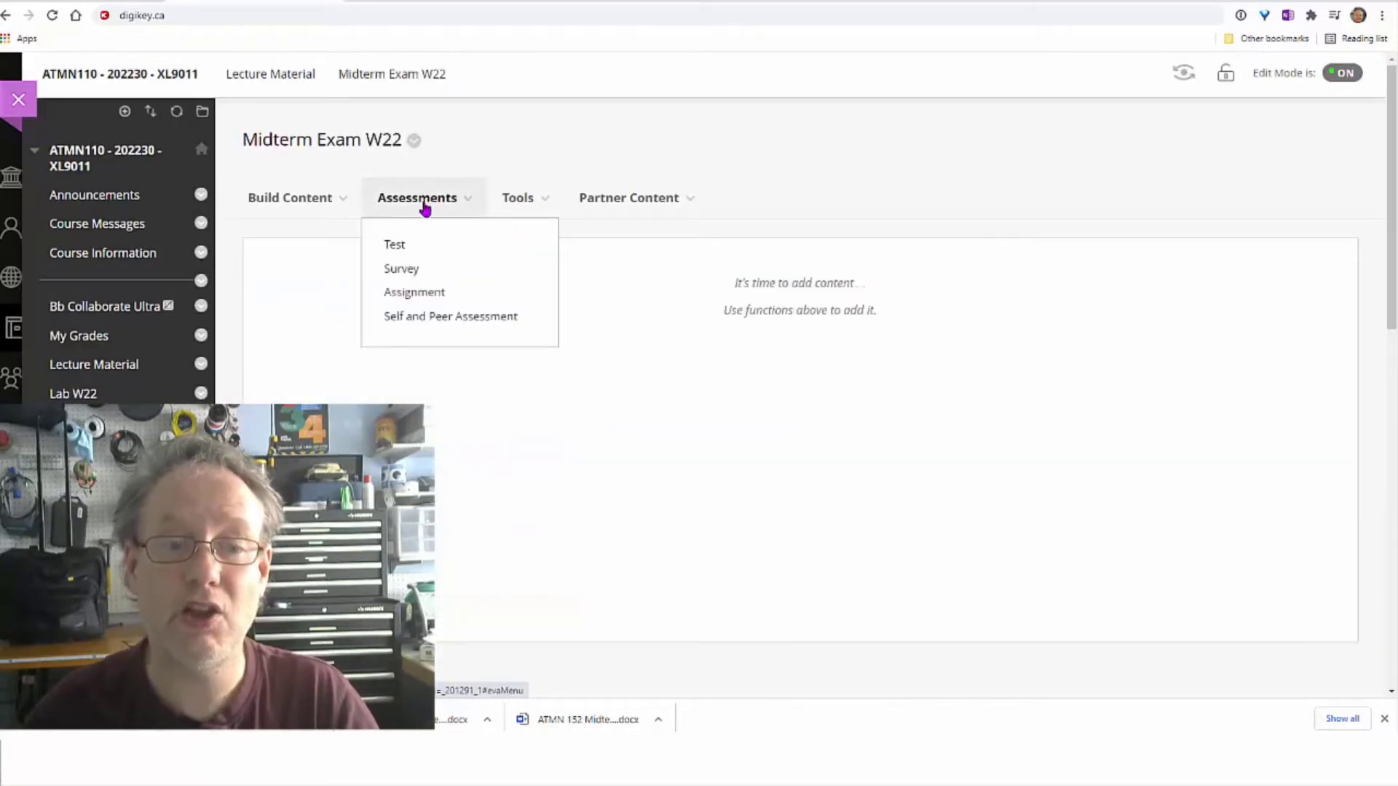
click(410, 252)
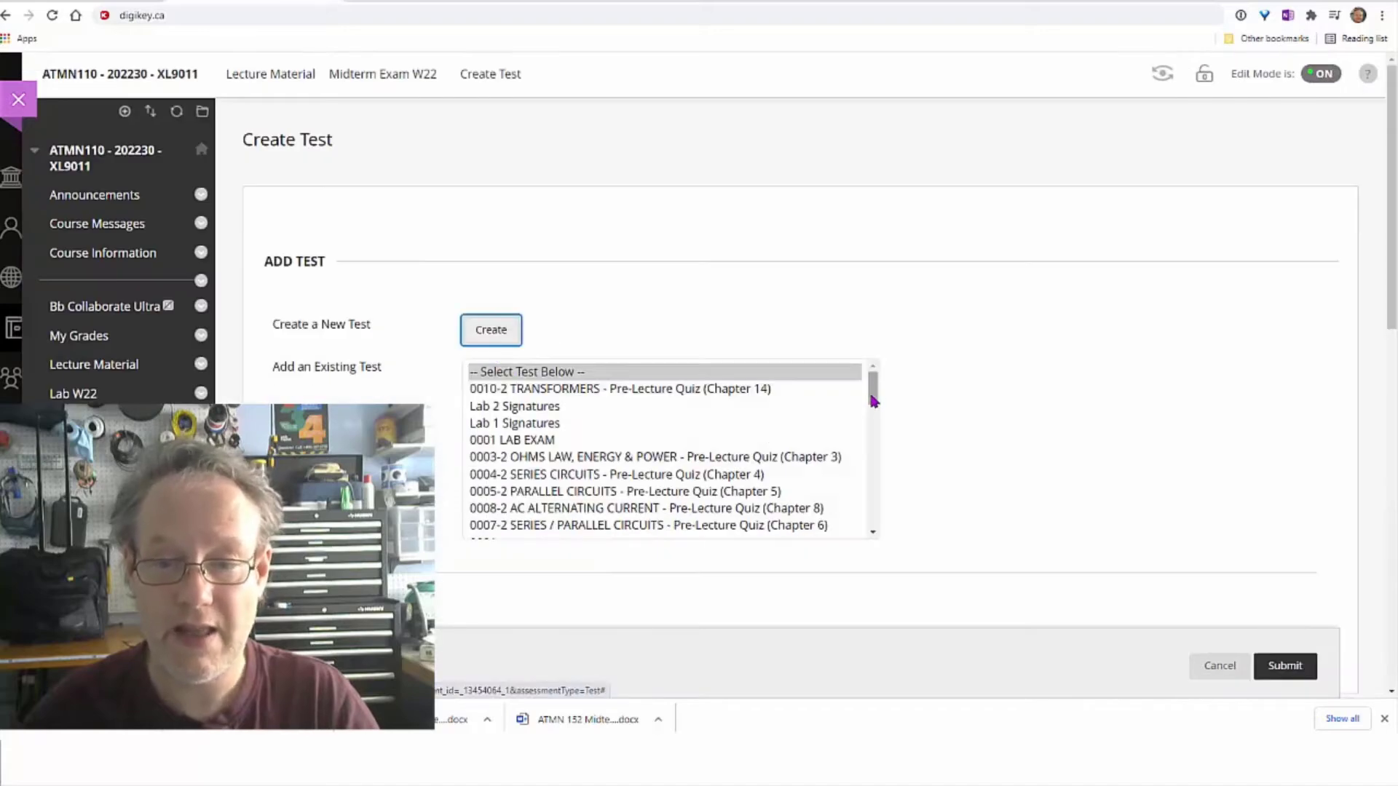
scroll(874, 422, down, 1)
drag(872, 419, 873, 535)
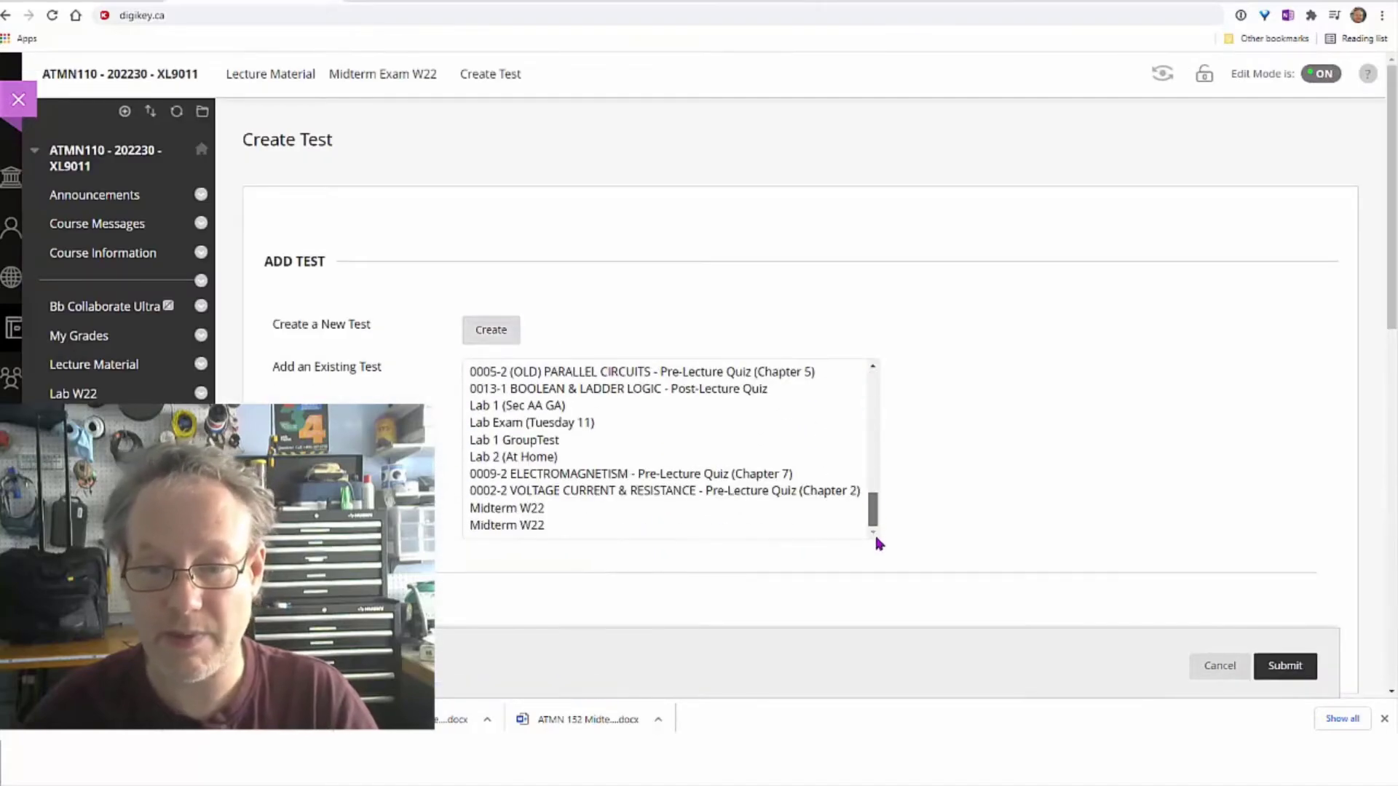
click(524, 526)
click(1285, 666)
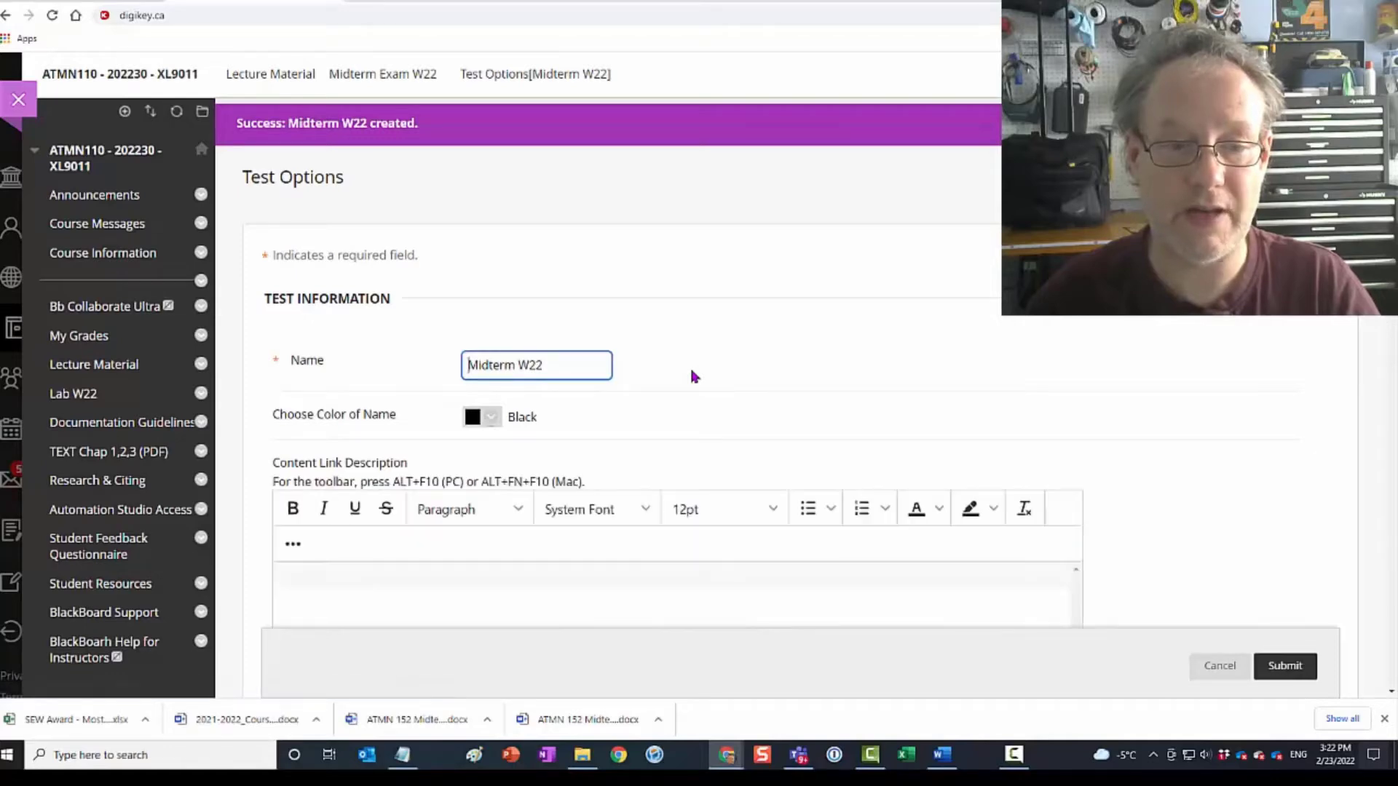
Step: Set Open test in new window to Yes and Make available to students to Yes
scroll(692, 375, down, 4)
click(421, 336)
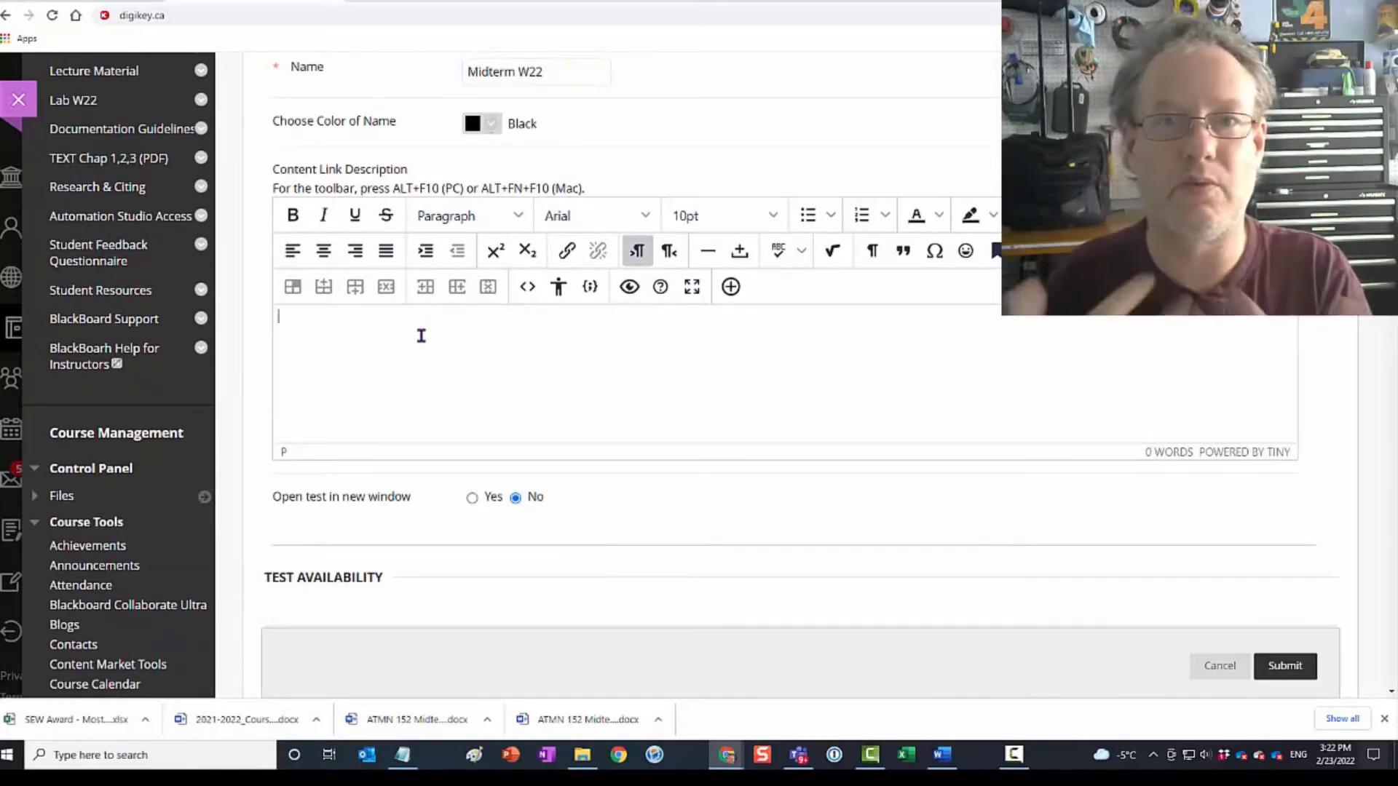
scroll(433, 343, down, 2)
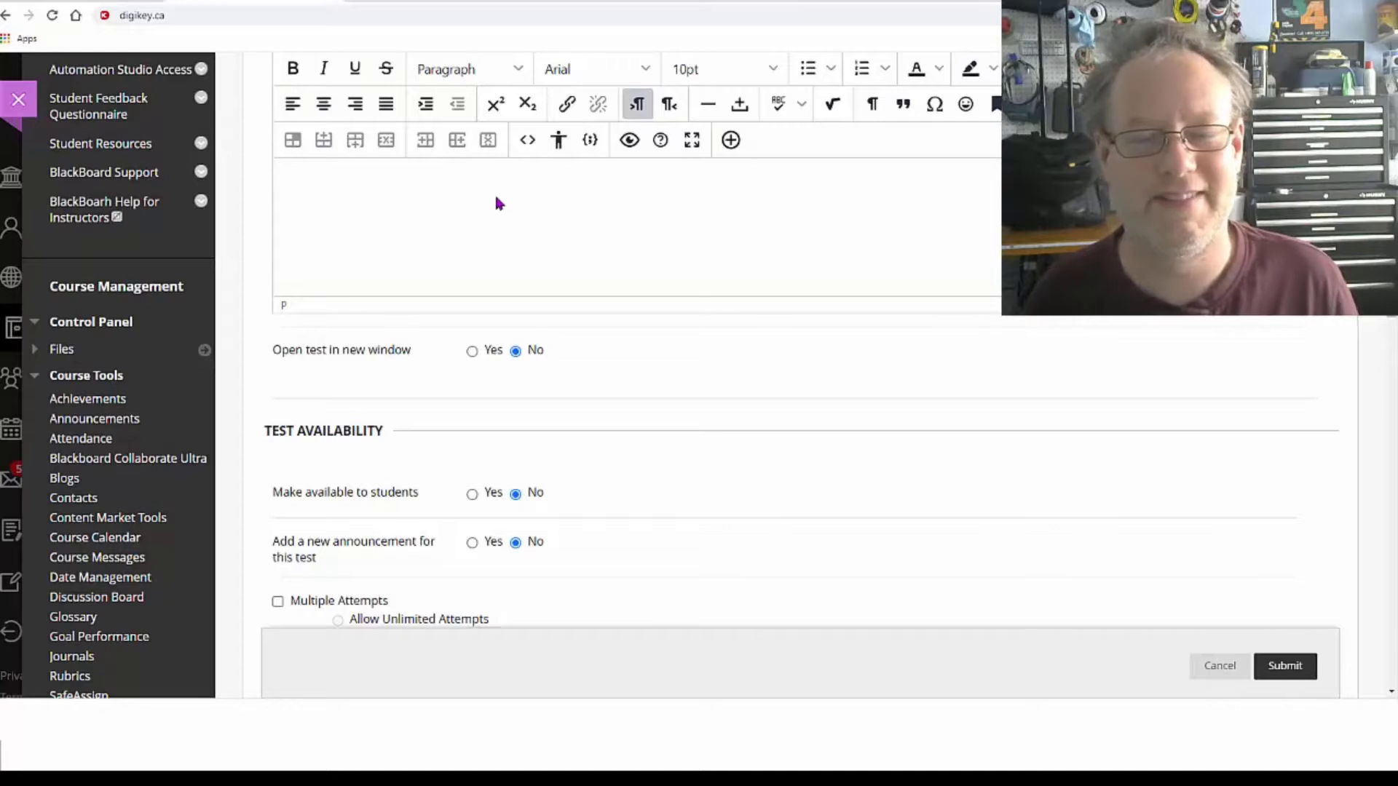
scroll(484, 233, down, 1)
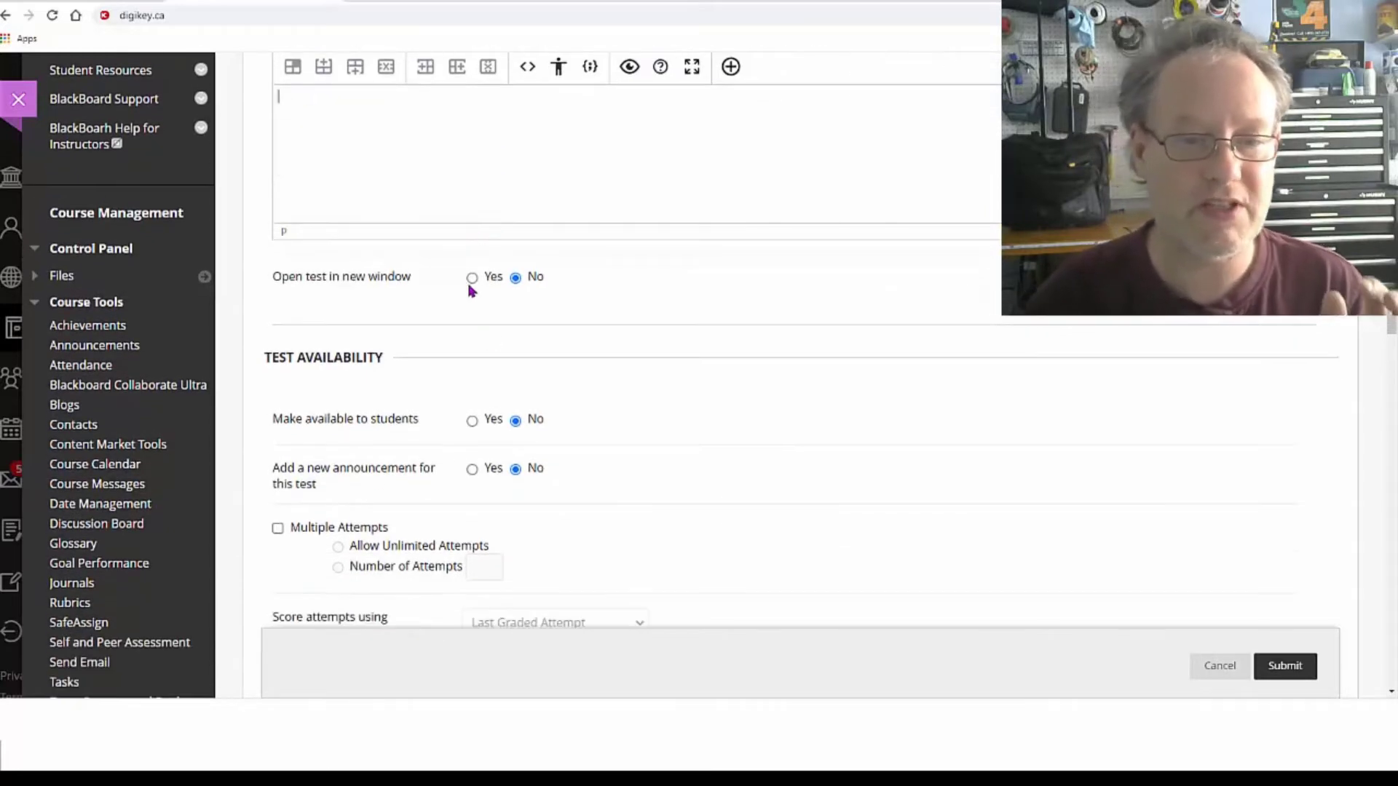
click(472, 278)
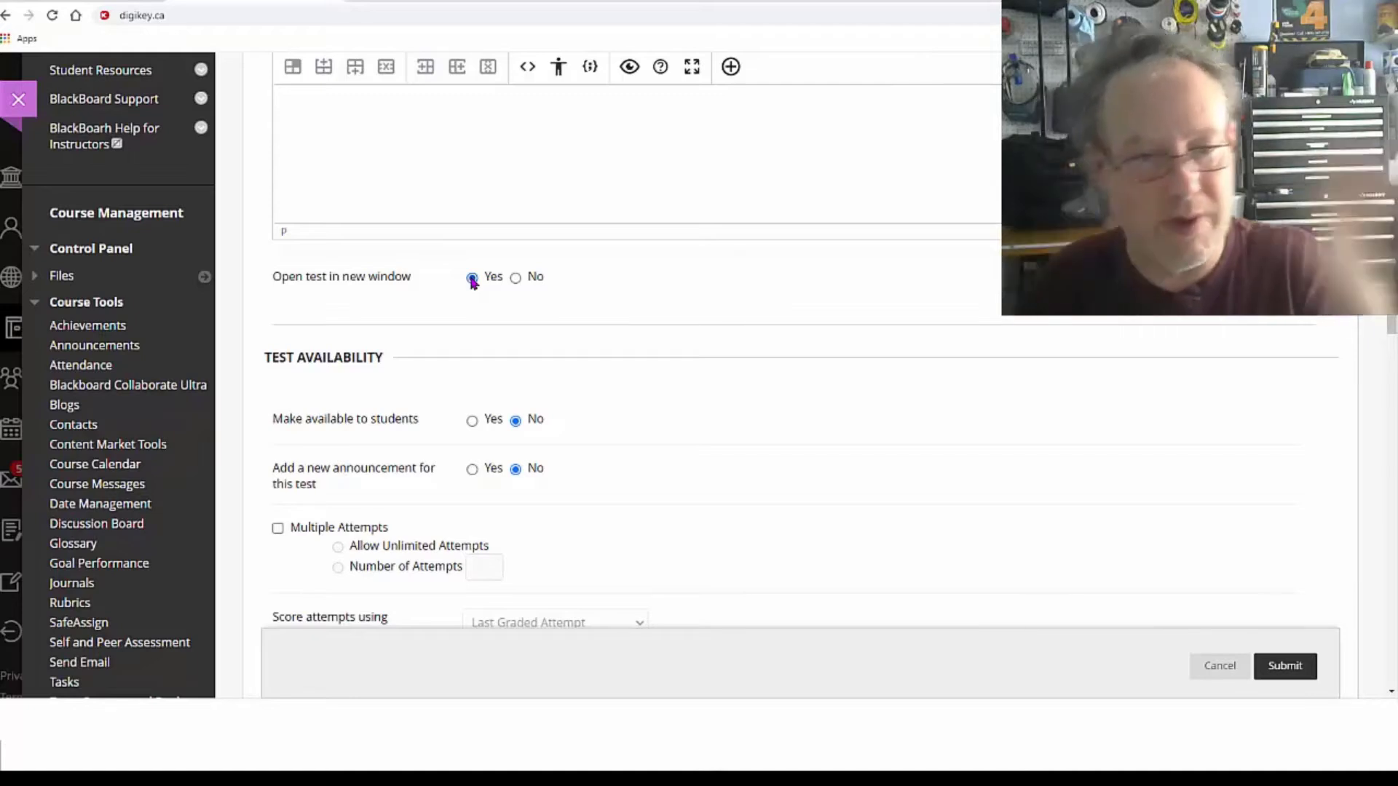
scroll(562, 310, down, 2)
click(472, 275)
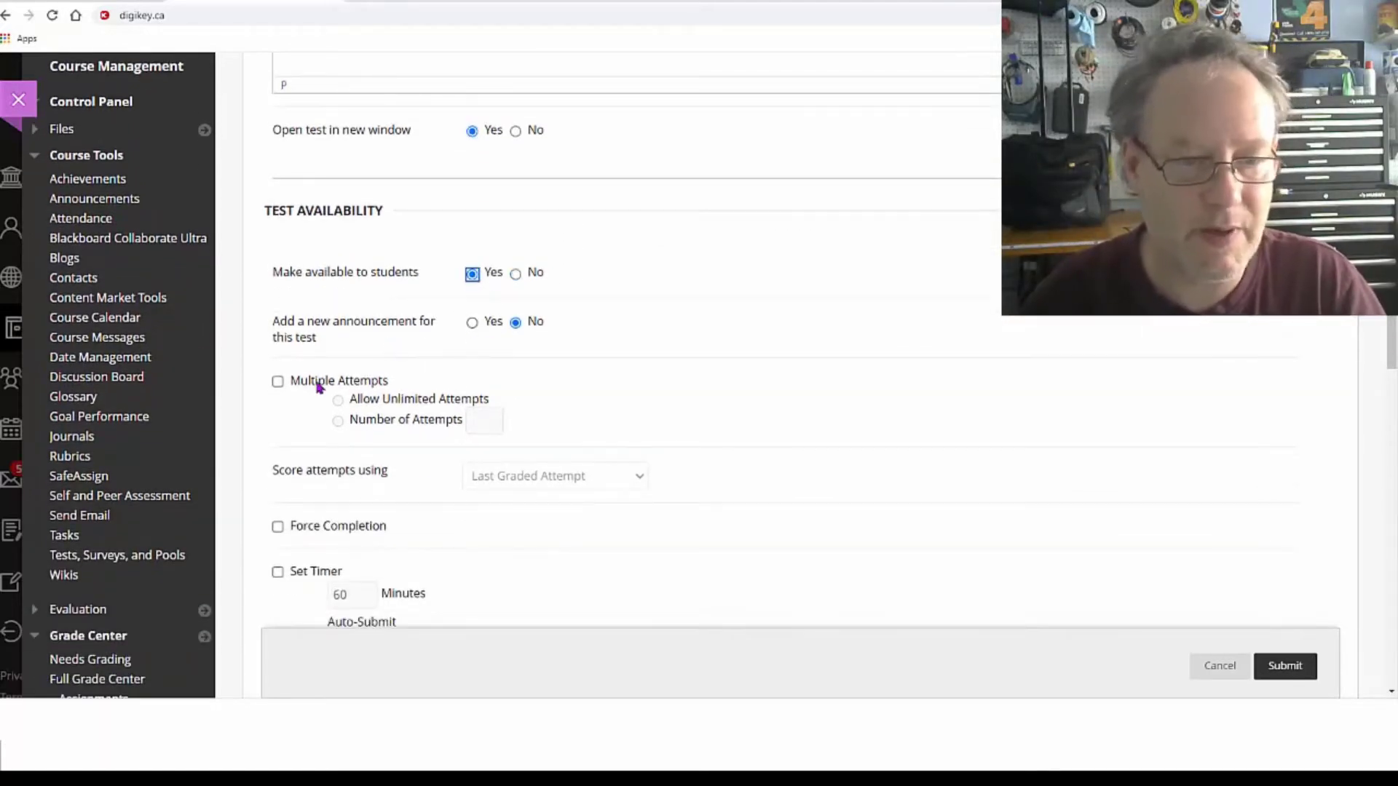
Step: Enable Multiple Attempts with 2 attempts, scored by Last Graded Attempt
scroll(302, 335, down, 1)
click(277, 308)
click(338, 348)
click(498, 347)
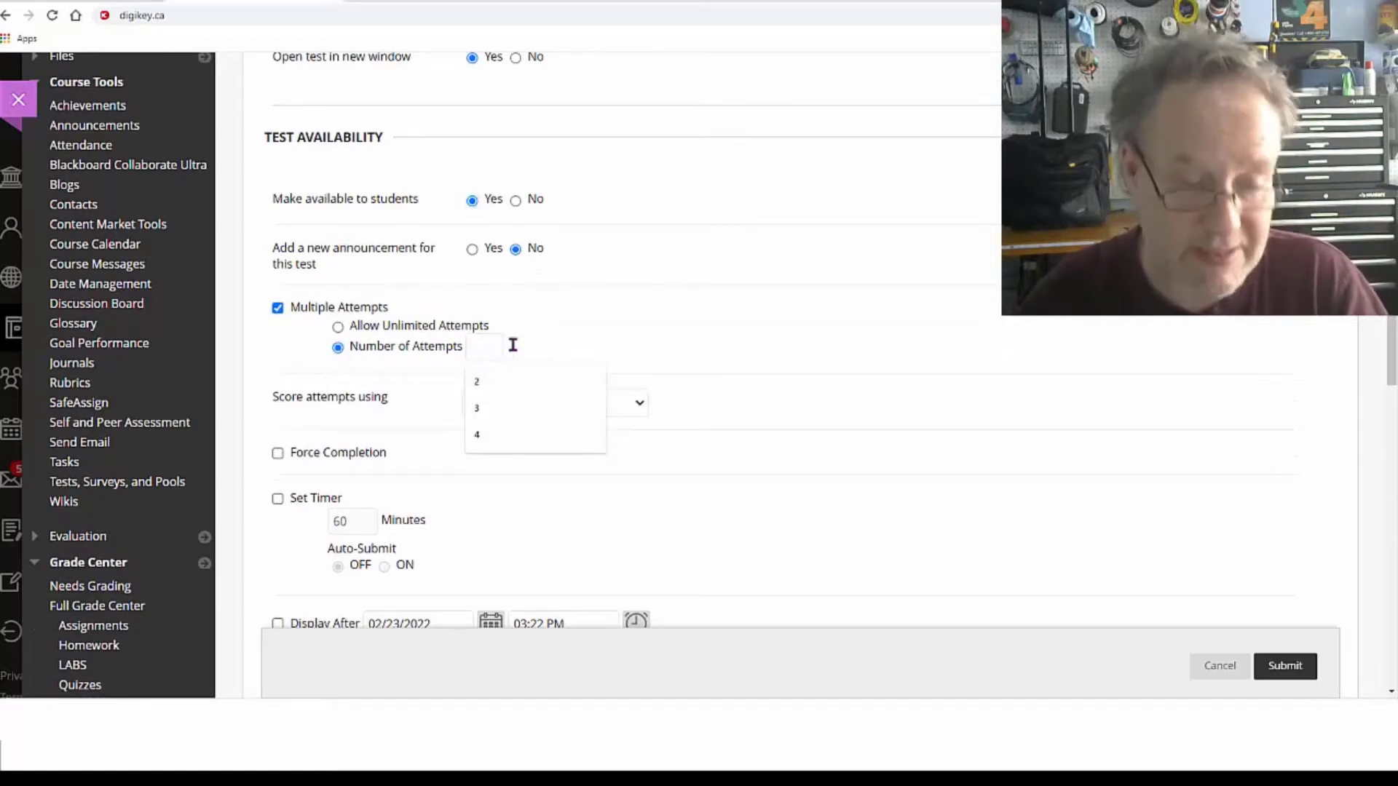
text(2)
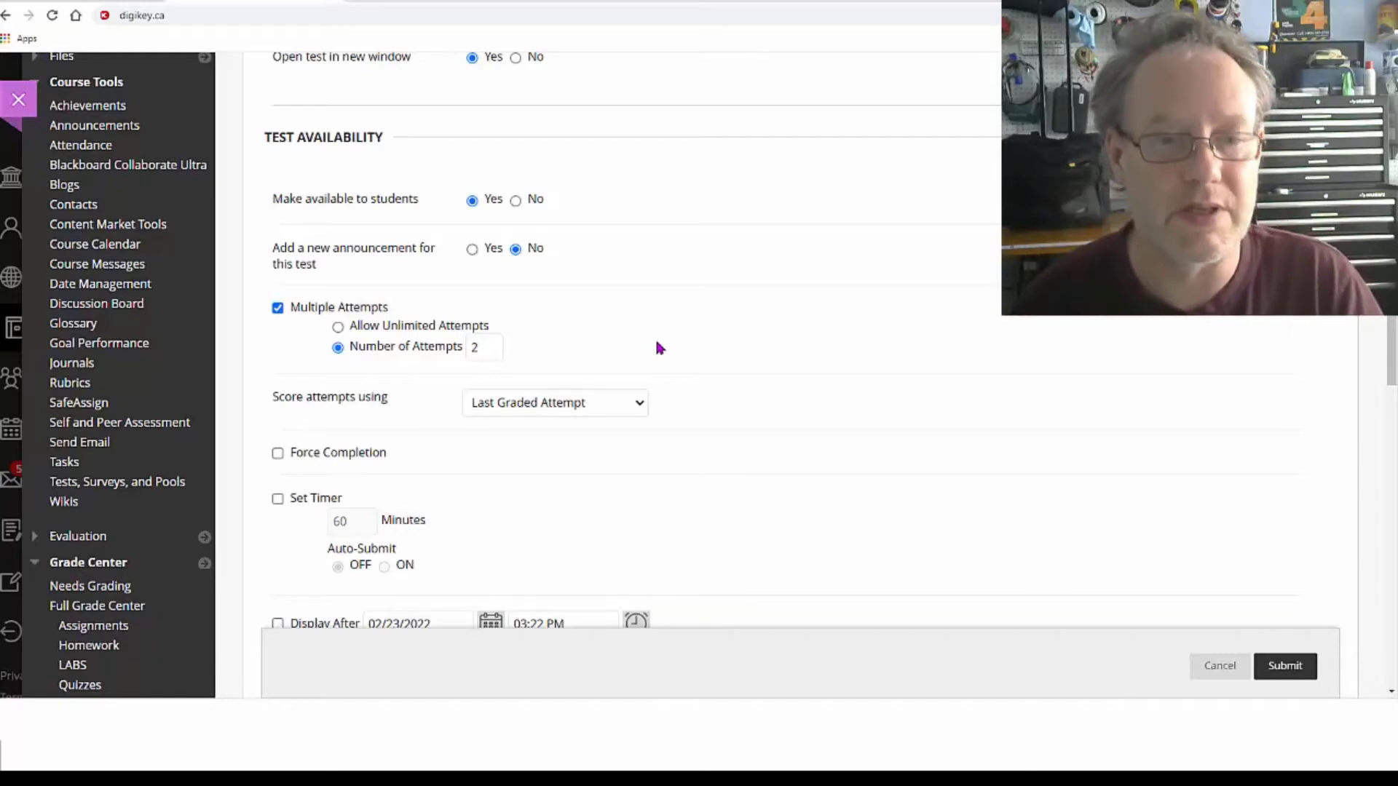
scroll(588, 302, down, 2)
click(570, 261)
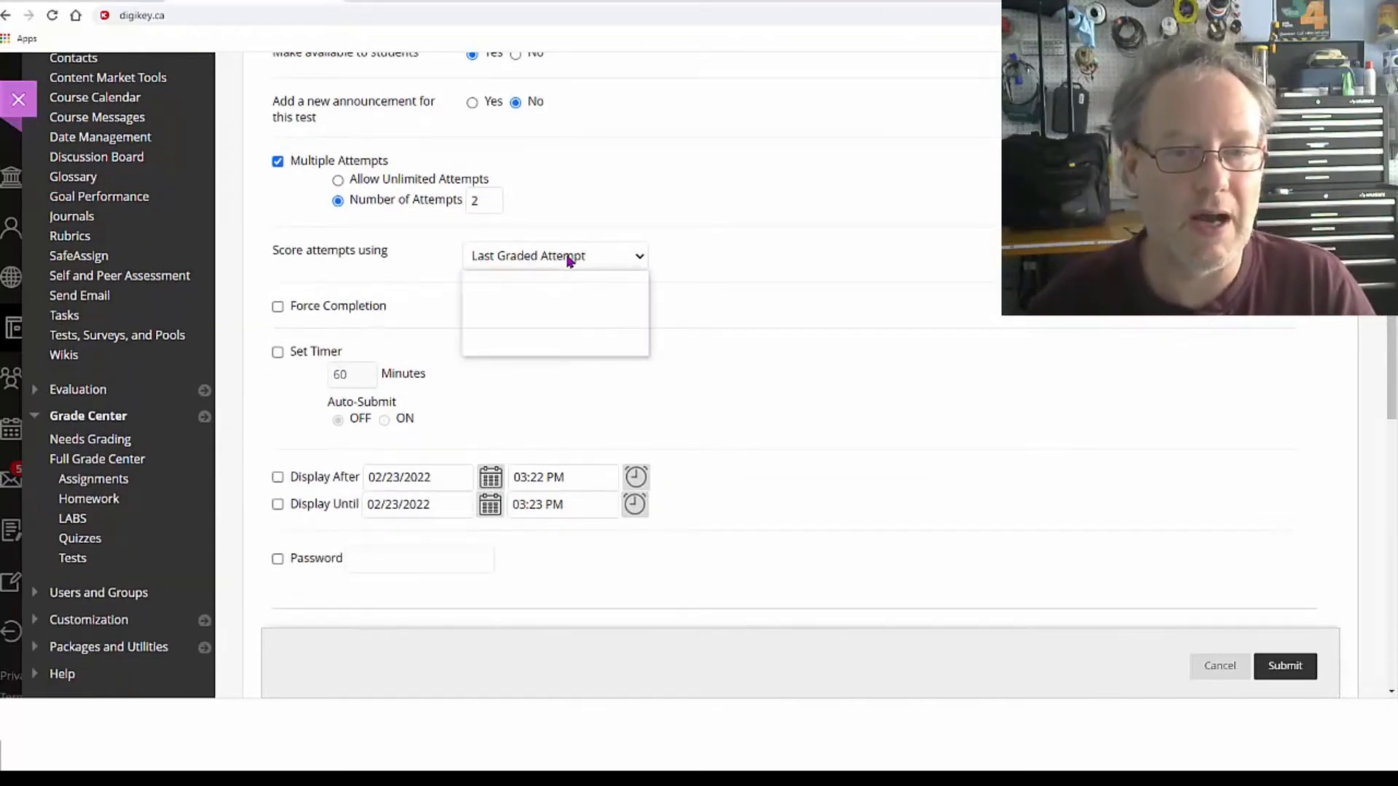
click(477, 200)
text(2)
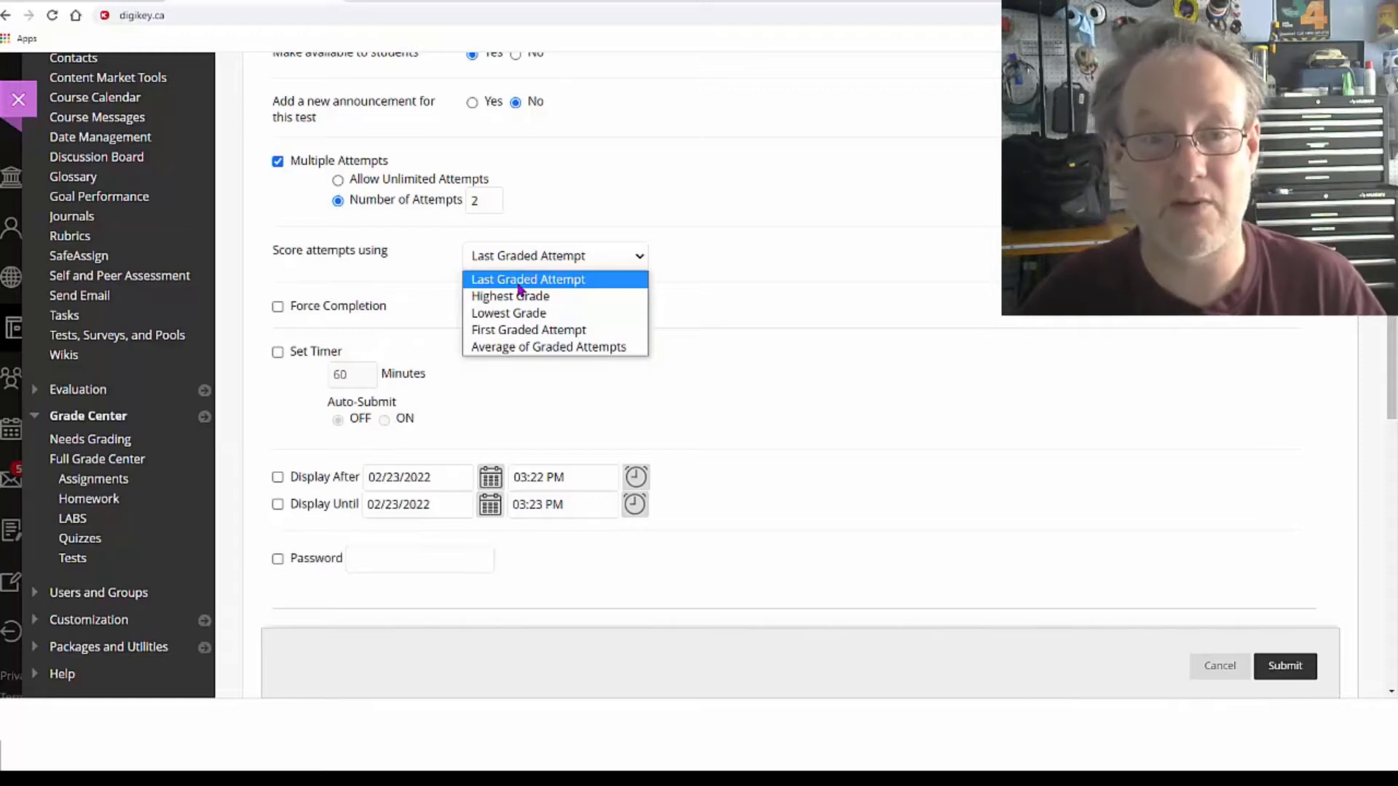
click(519, 283)
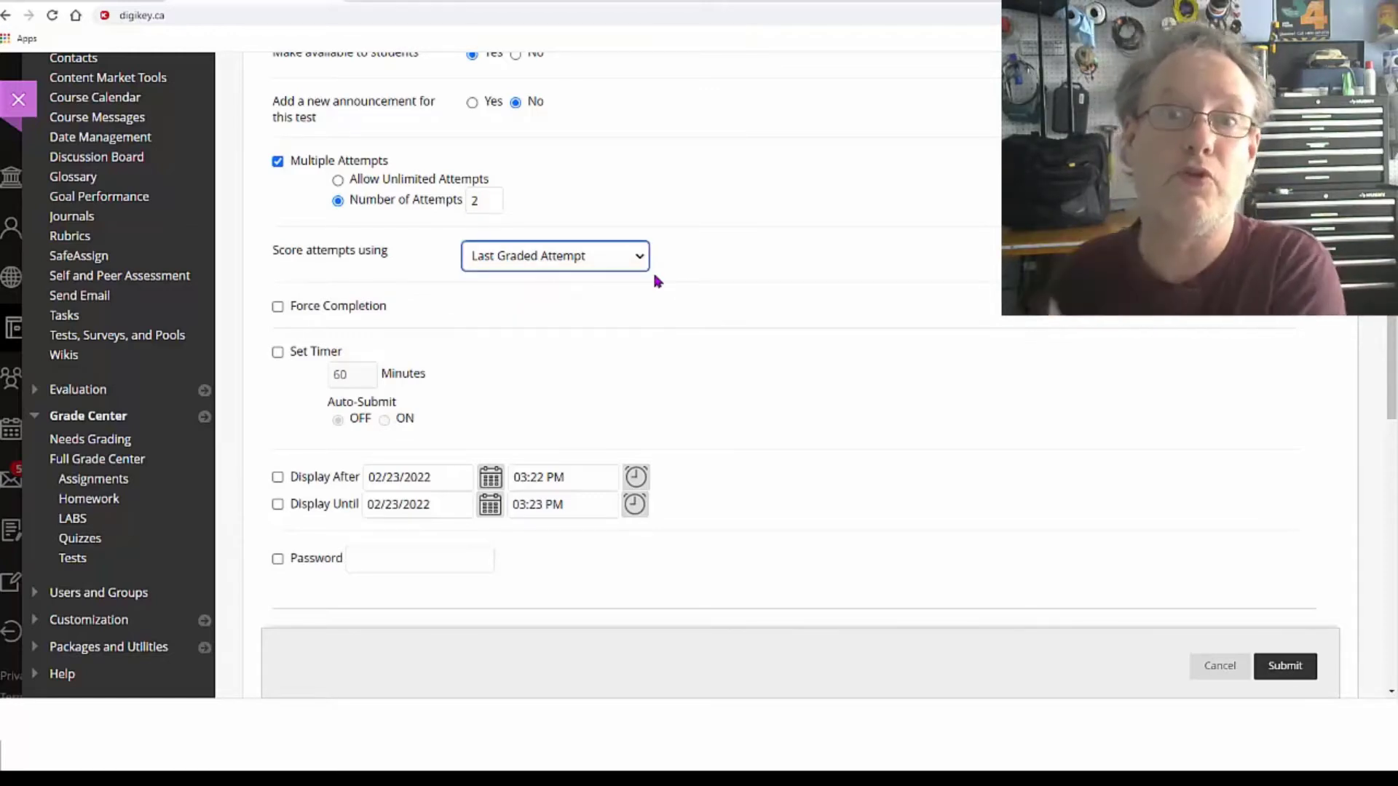
scroll(668, 304, down, 1)
Step: Turn on the test timer at 120 minutes with Auto-Submit ON
click(277, 278)
double_click(357, 296)
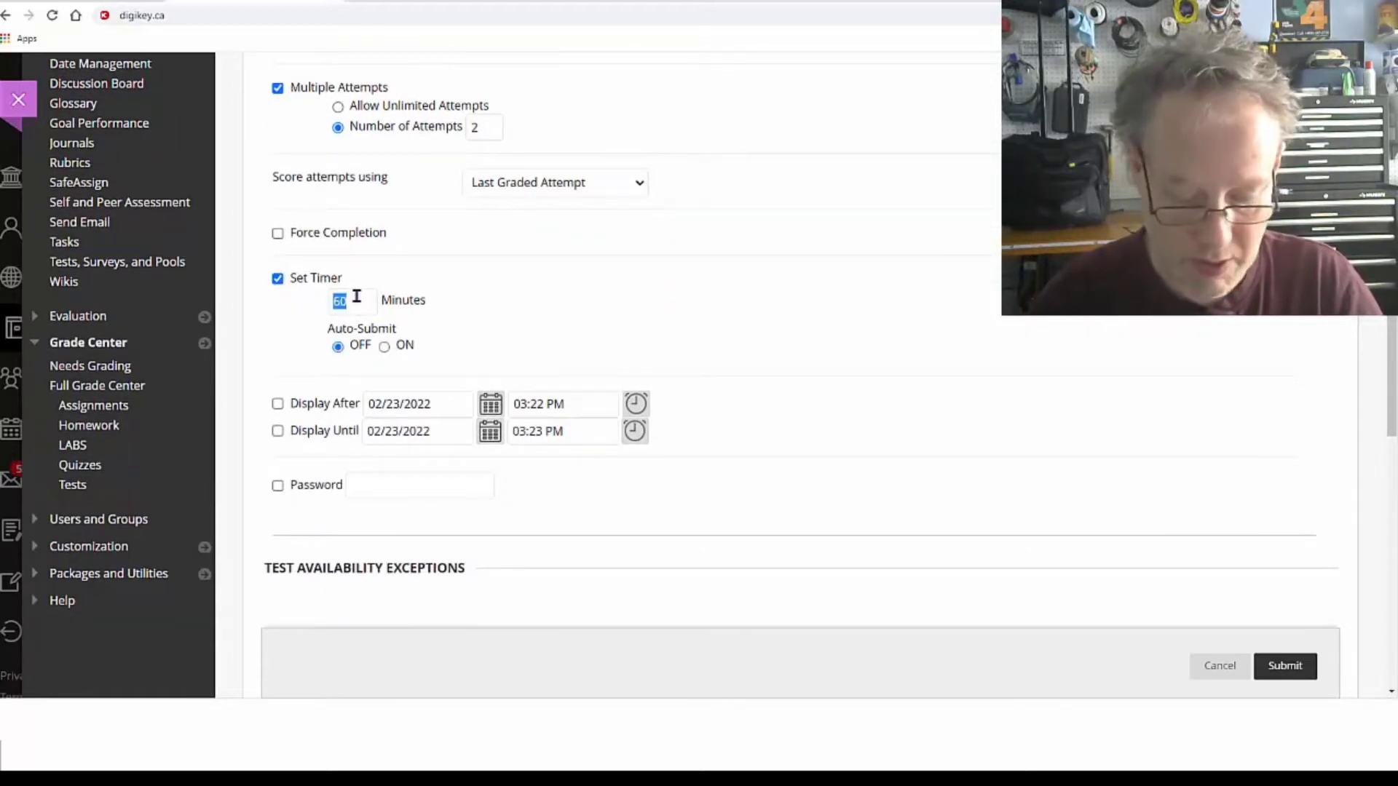
click(513, 332)
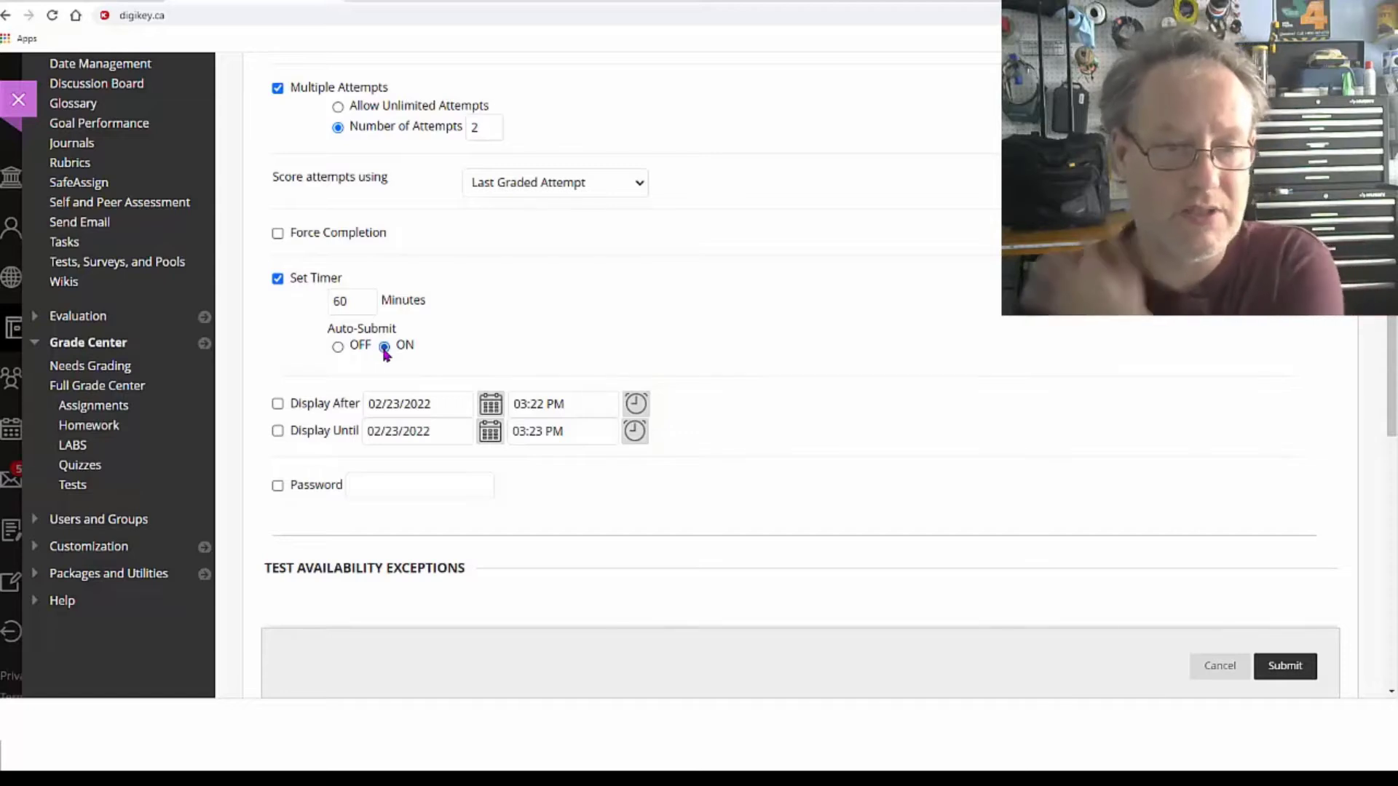
click(352, 301)
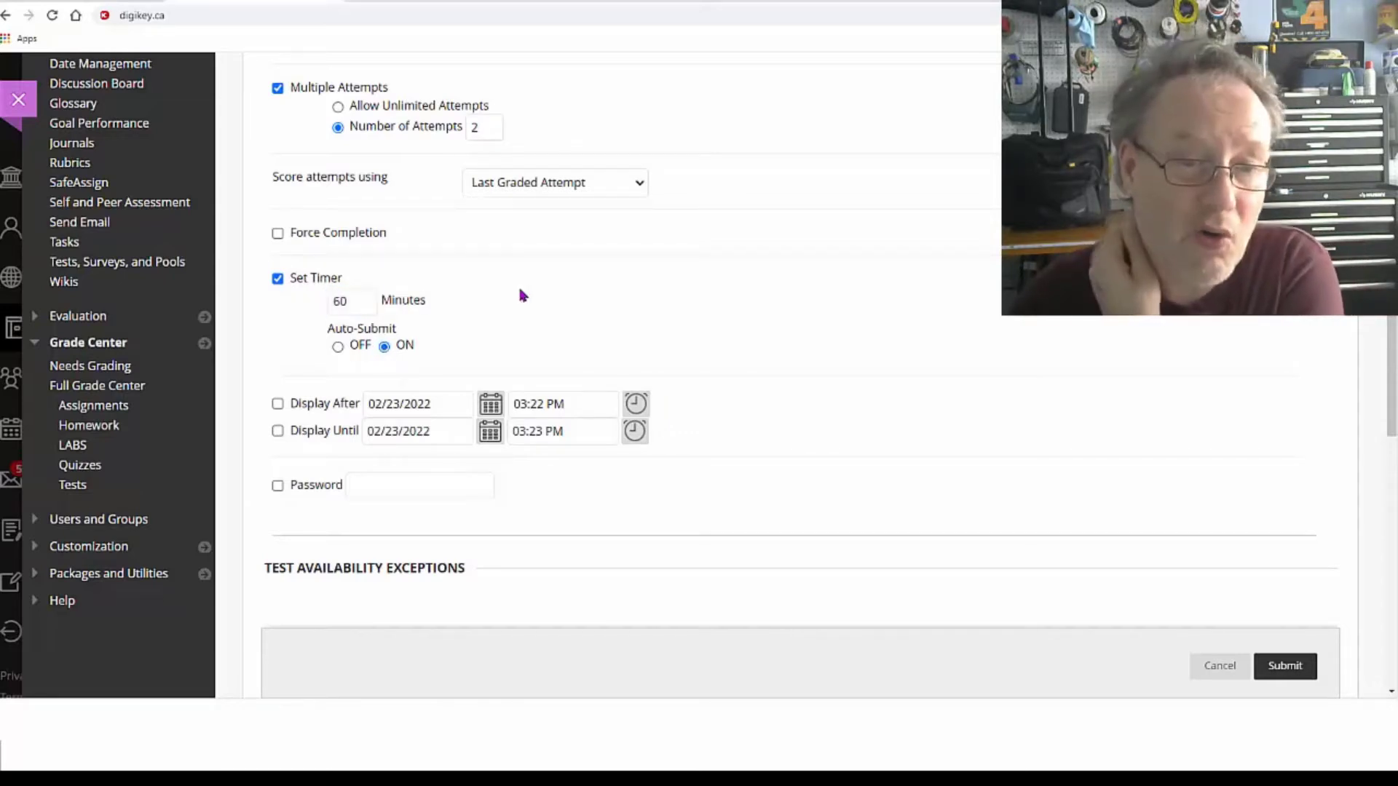
double_click(342, 301)
text(120)
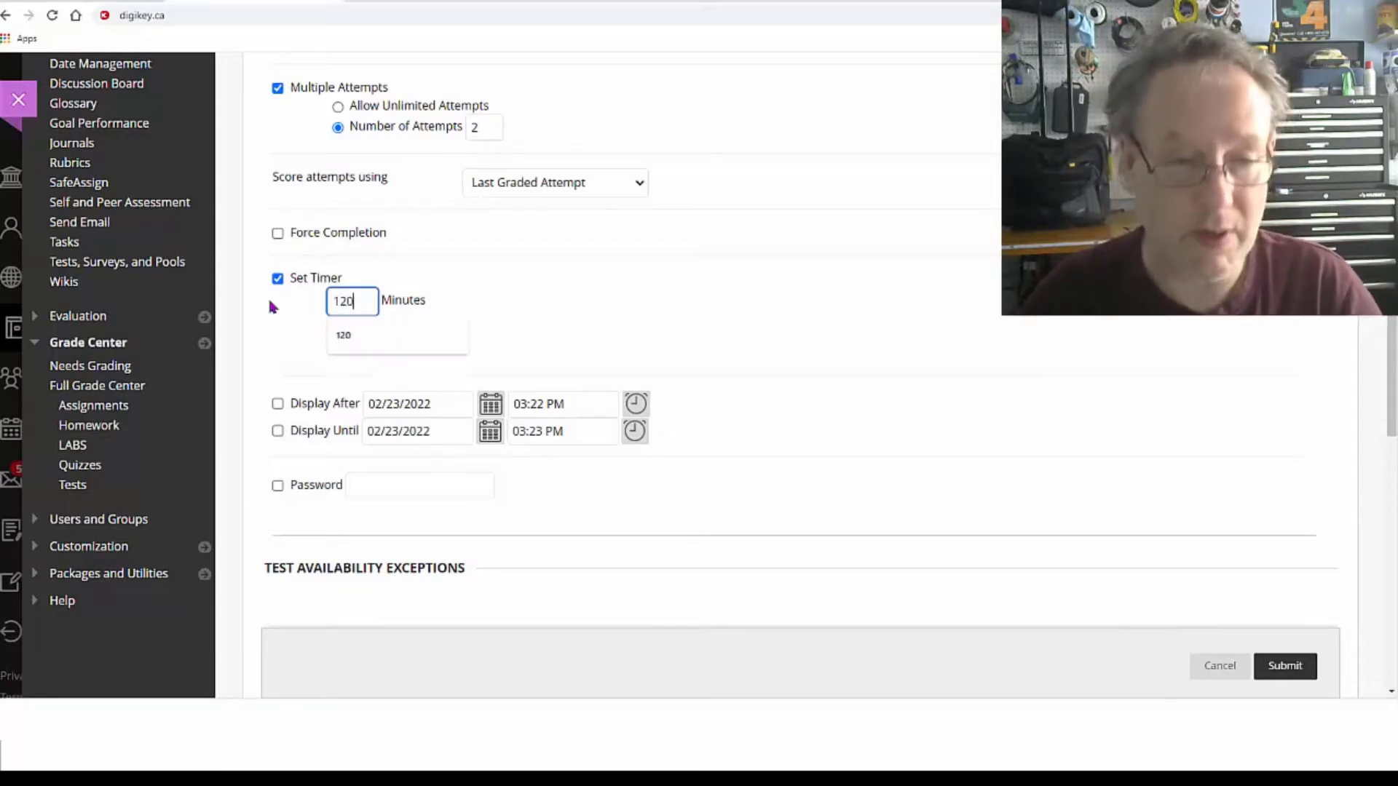
click(510, 405)
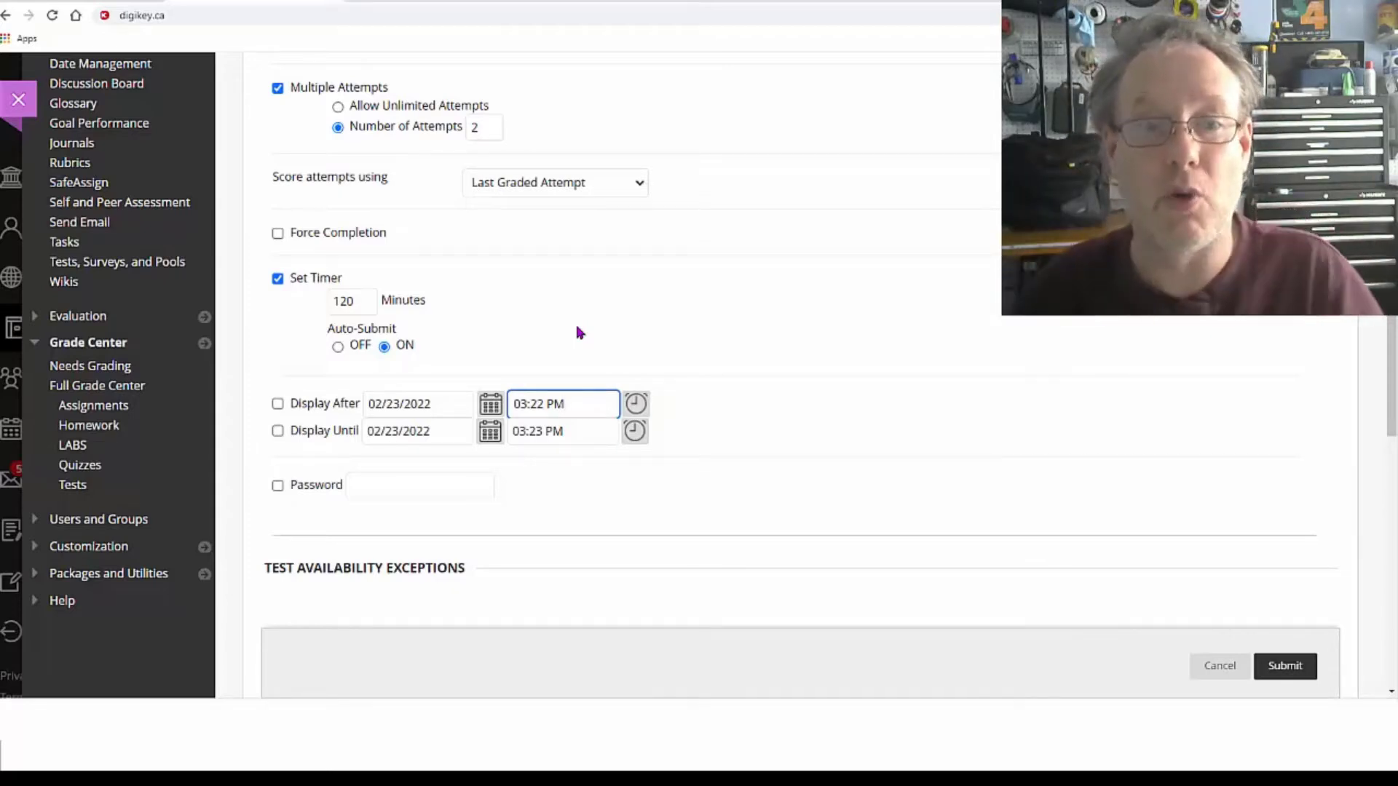
click(385, 346)
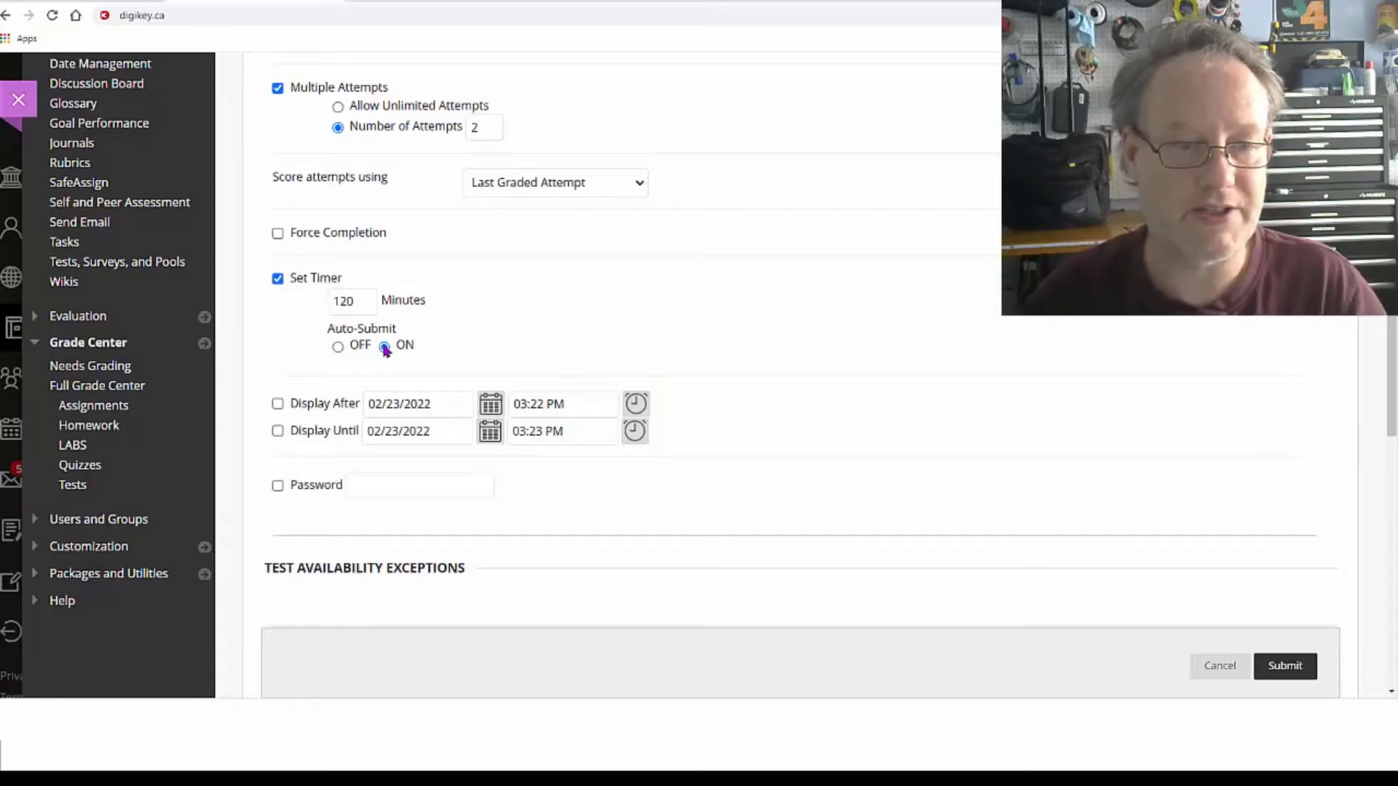
Step: Set Display Until to 02/27/2022 at End of Day and raise the timer to 150 minutes
click(488, 435)
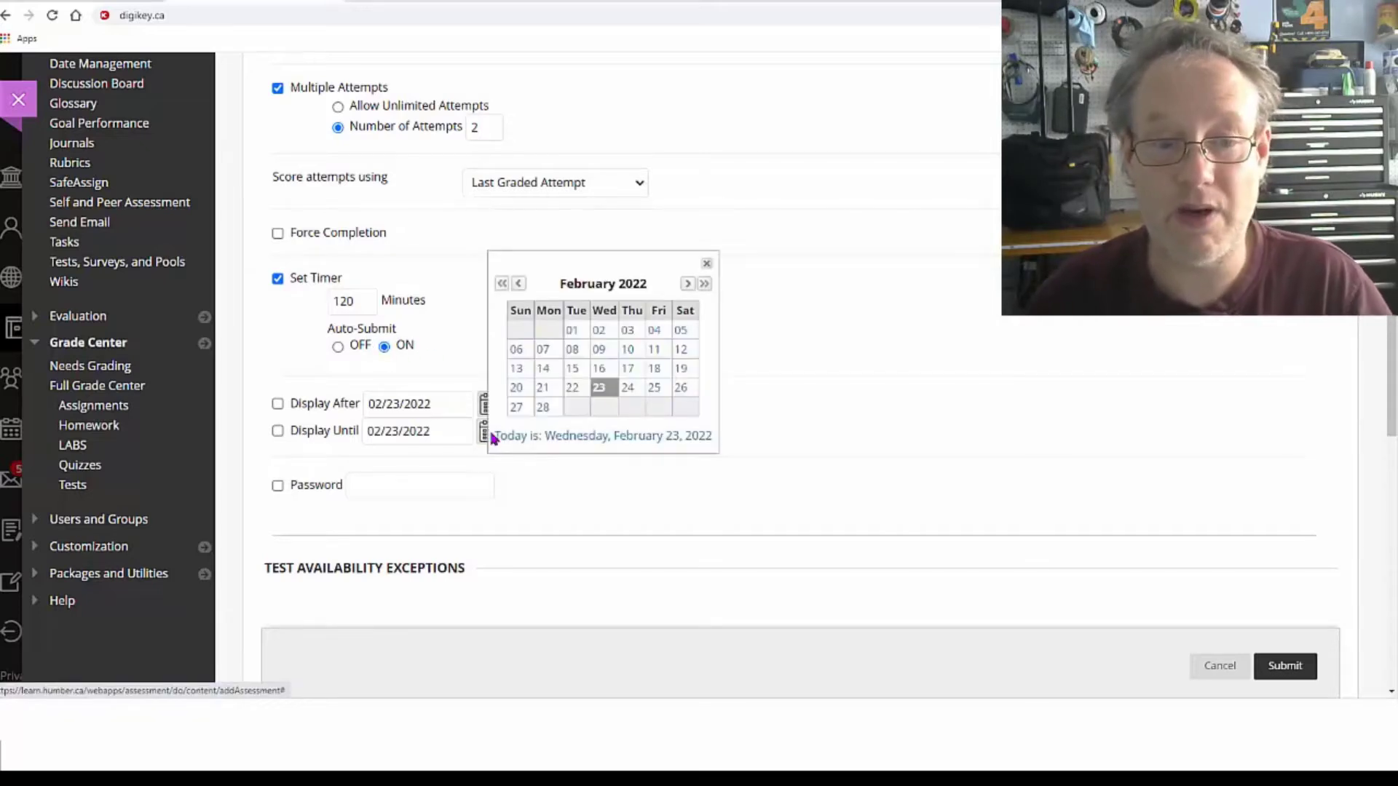
click(518, 408)
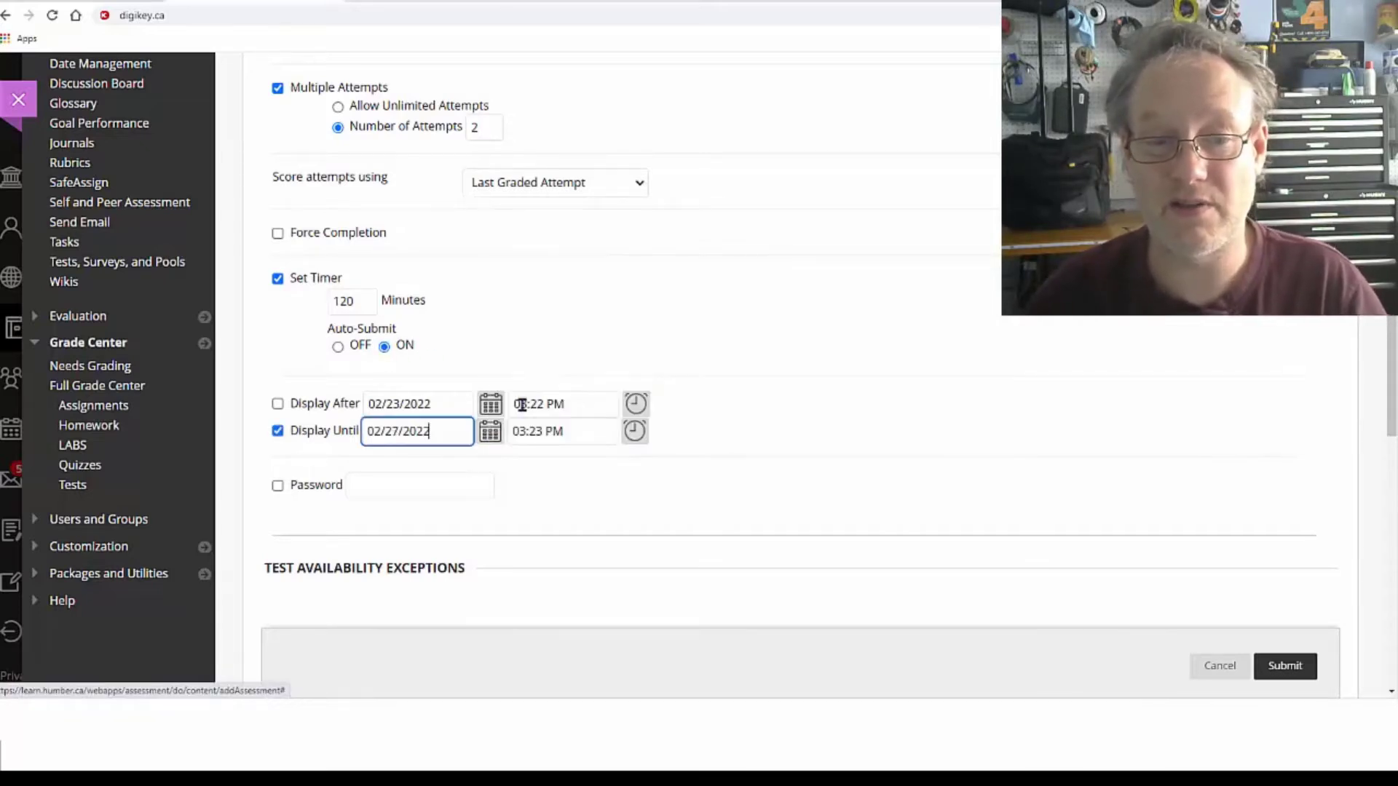
click(631, 433)
scroll(659, 400, down, 10)
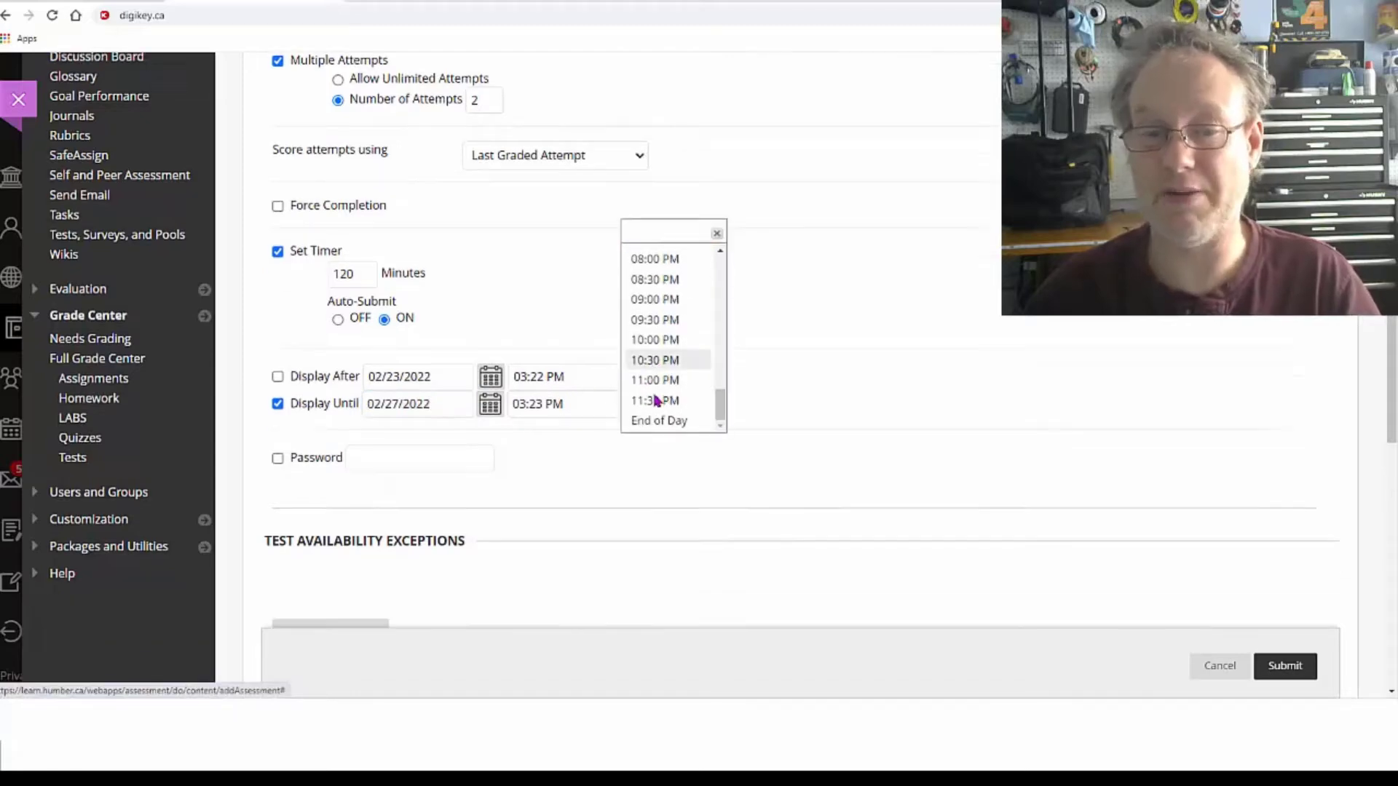
scroll(695, 208, down, 4)
click(675, 156)
scroll(776, 233, down, 4)
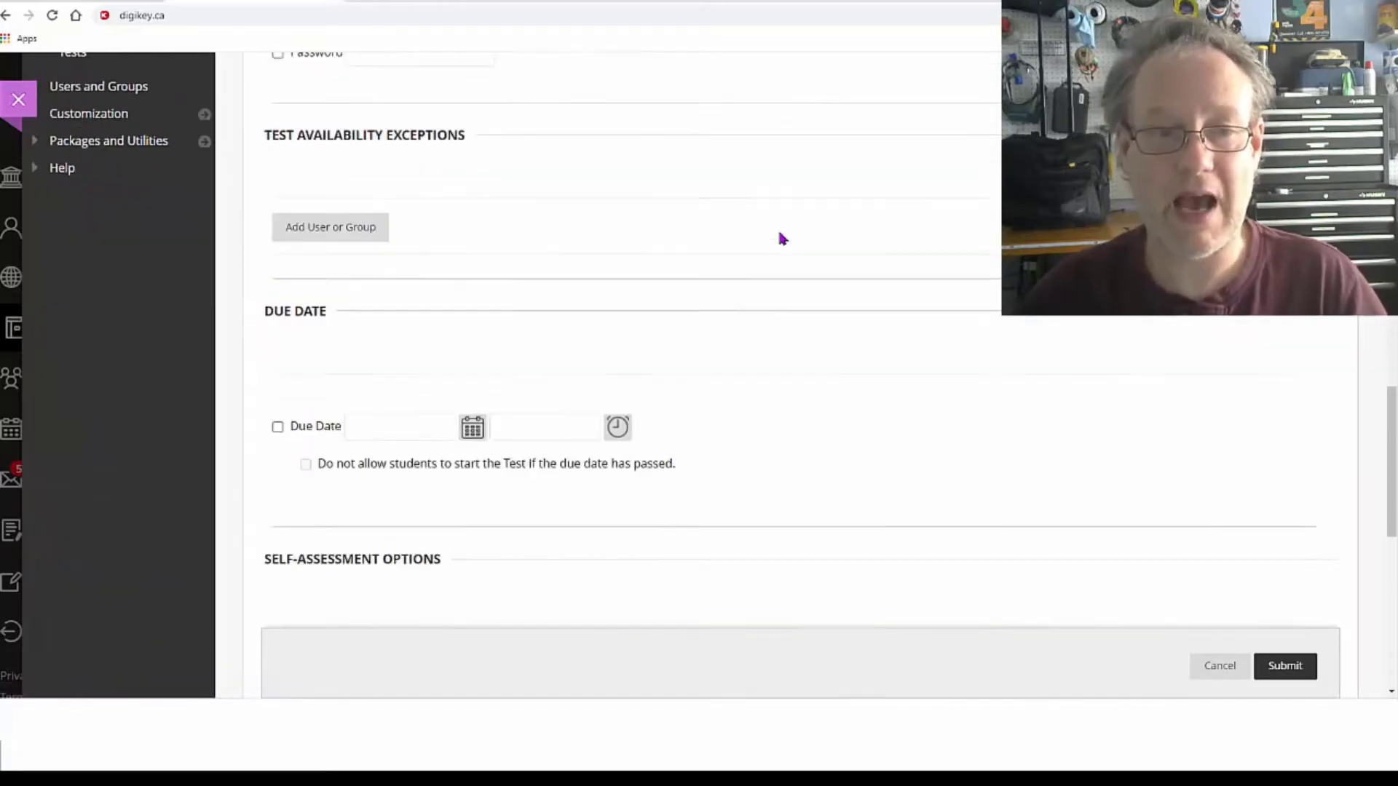
scroll(483, 359, down, 5)
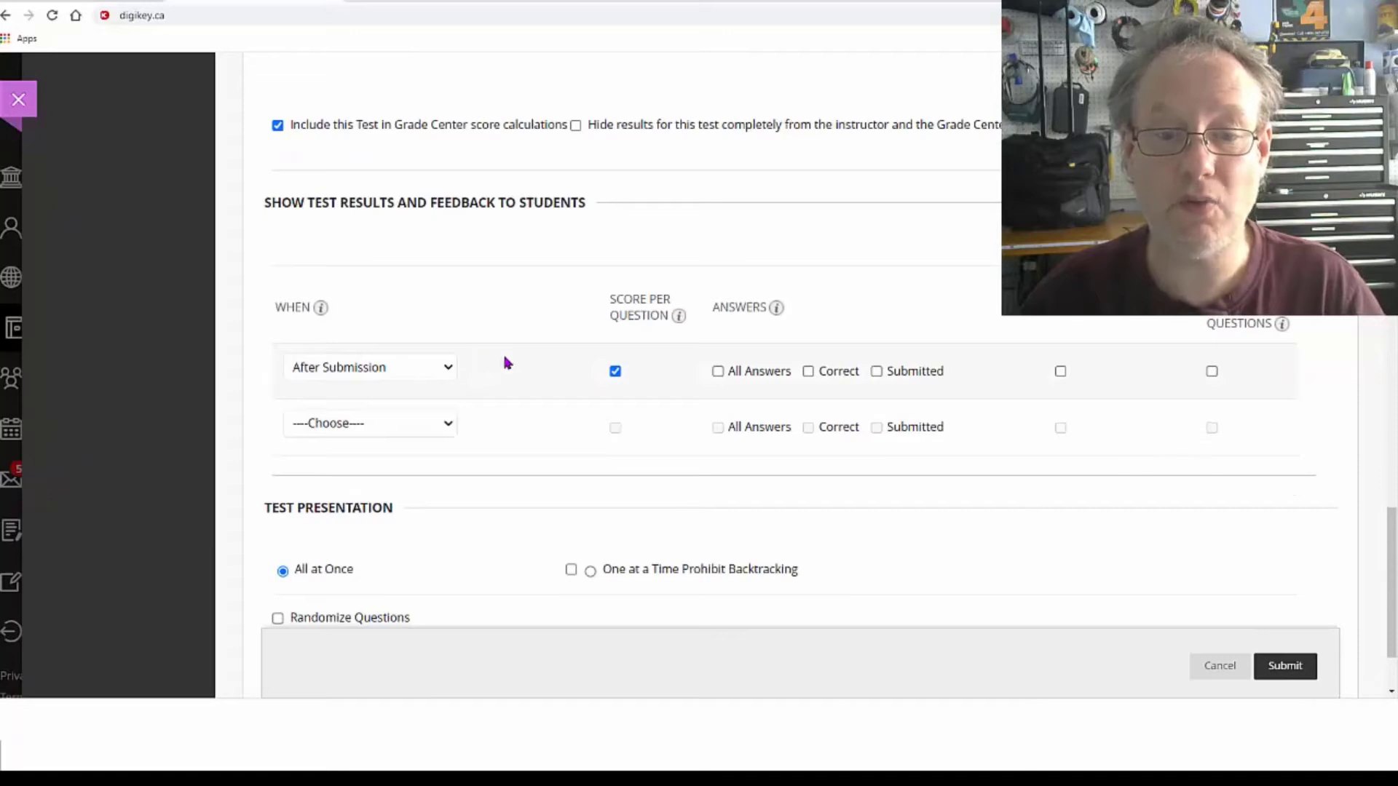
scroll(505, 359, up, 8)
scroll(508, 362, up, 4)
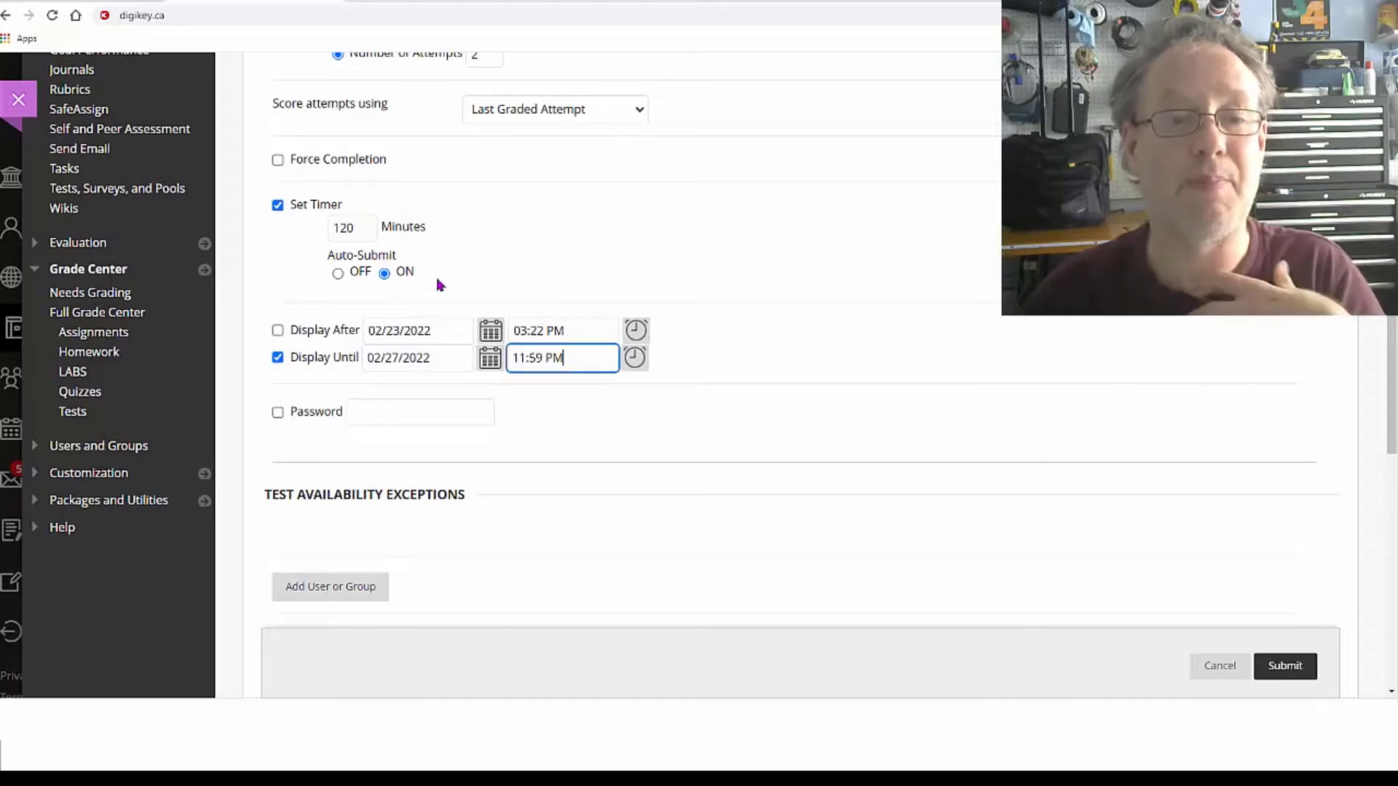
double_click(366, 228)
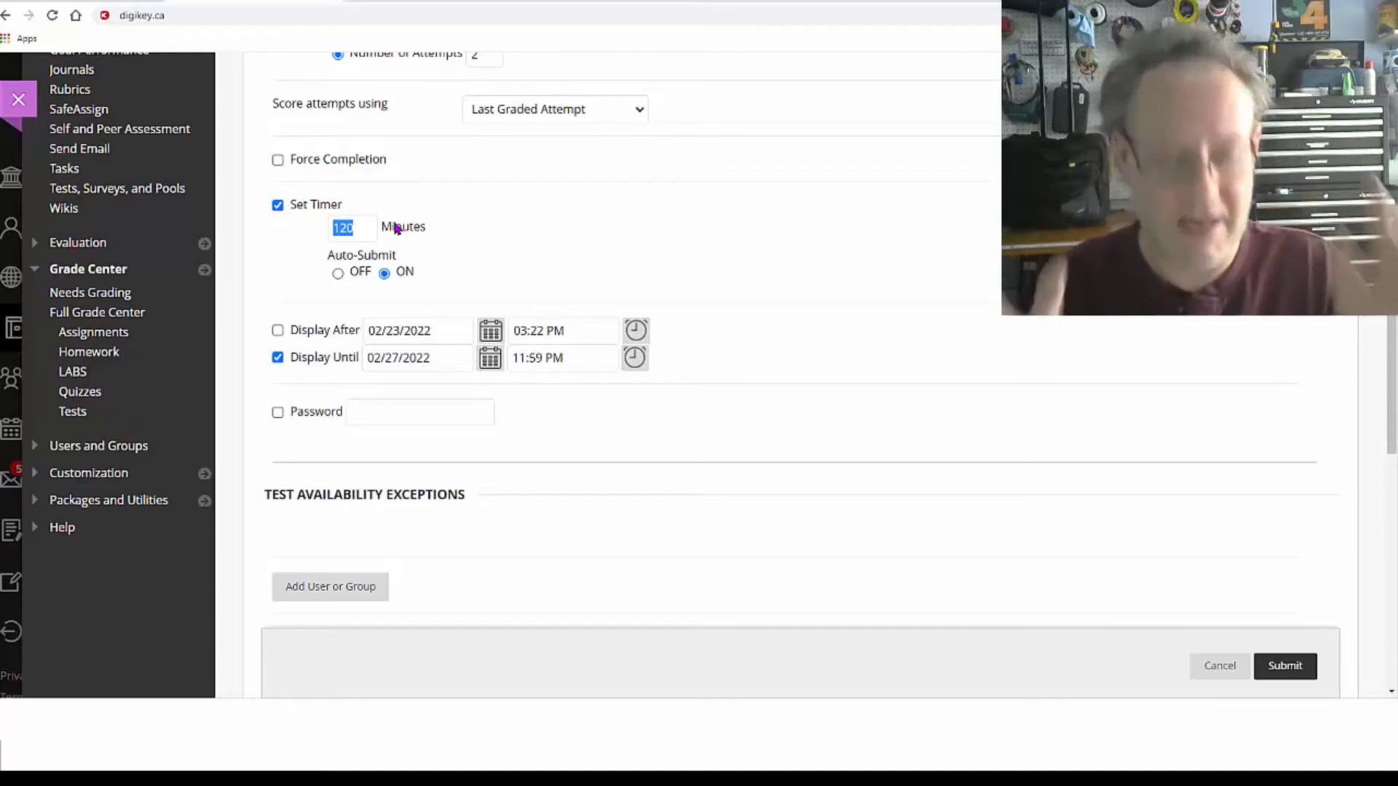
text(150)
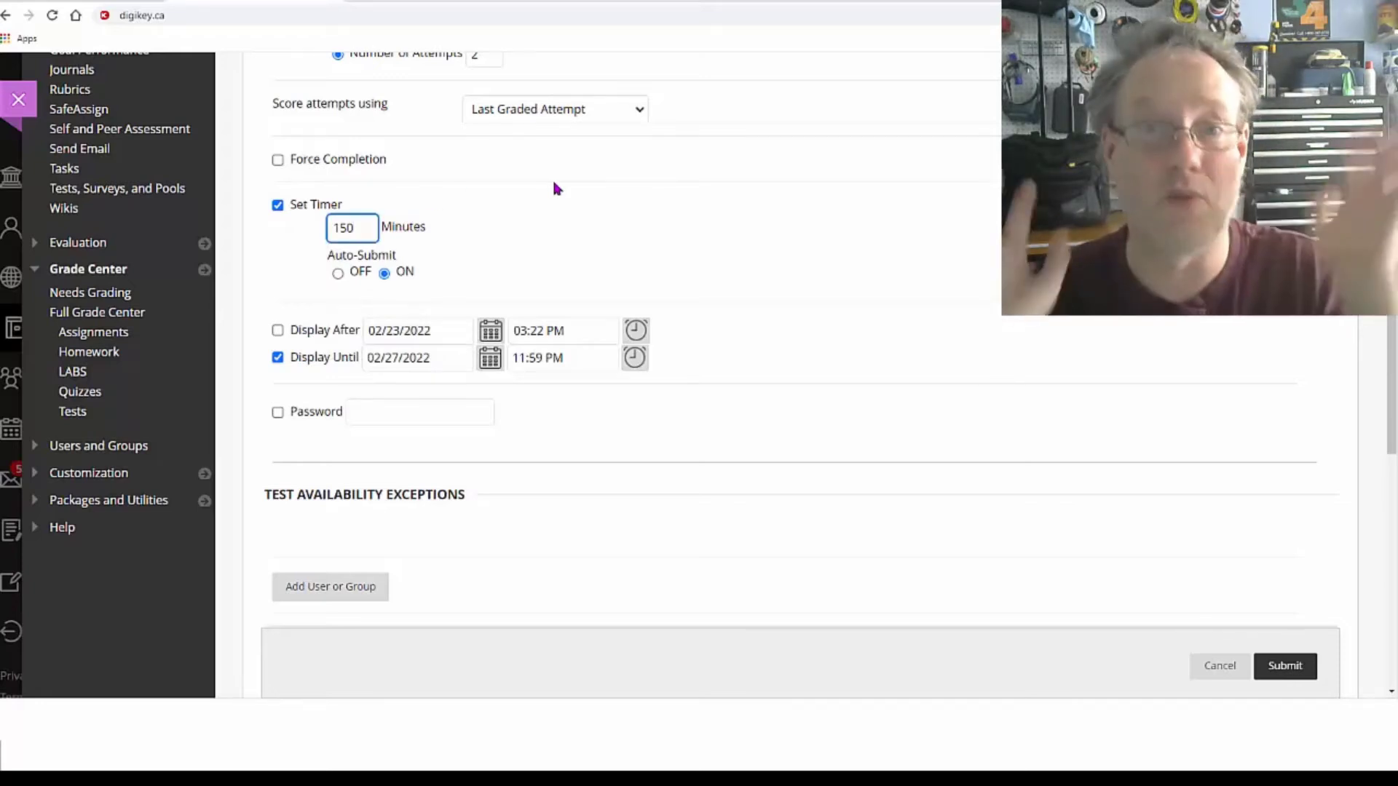
Step: Set Midterm W22 to present questions one at a time, with backtracking prohibited
scroll(641, 191, down, 6)
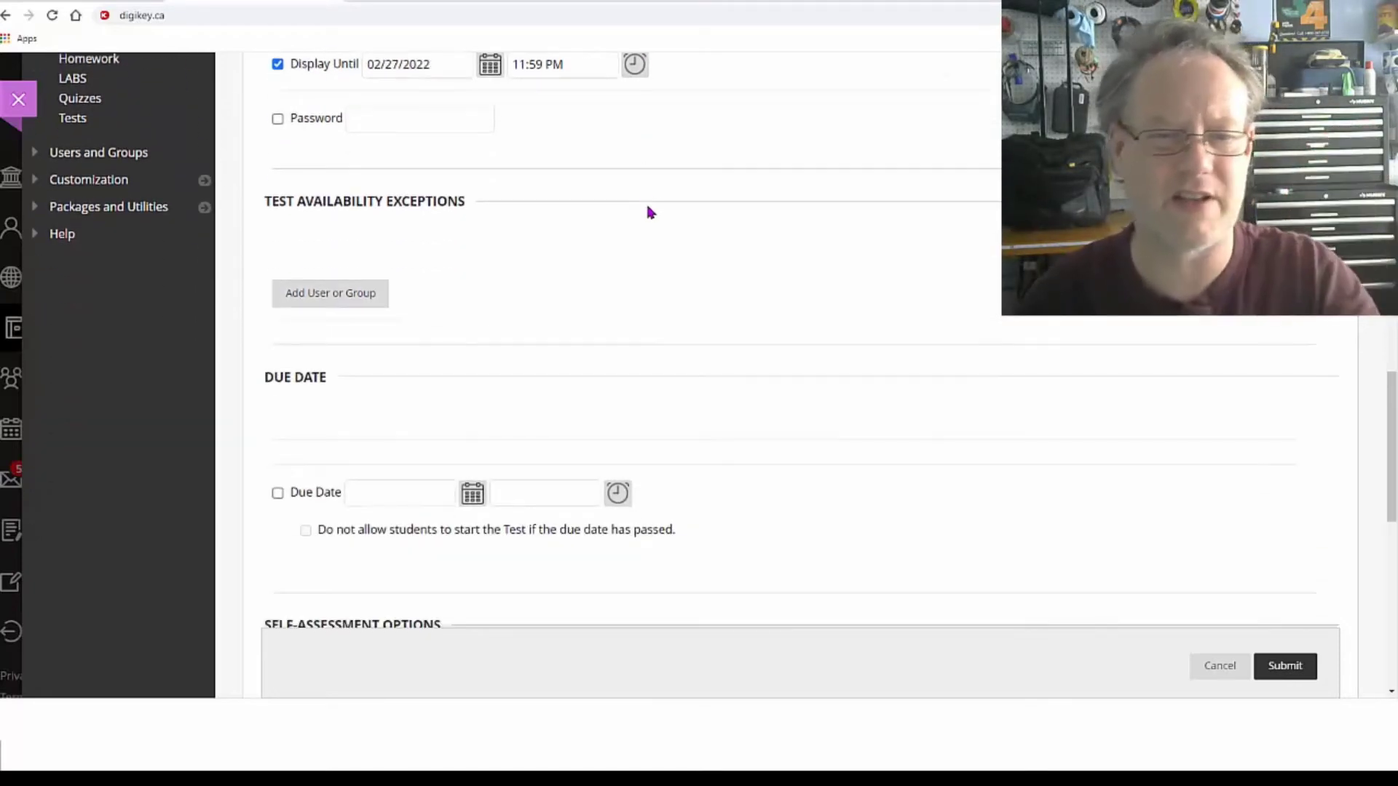
scroll(650, 213, down, 2)
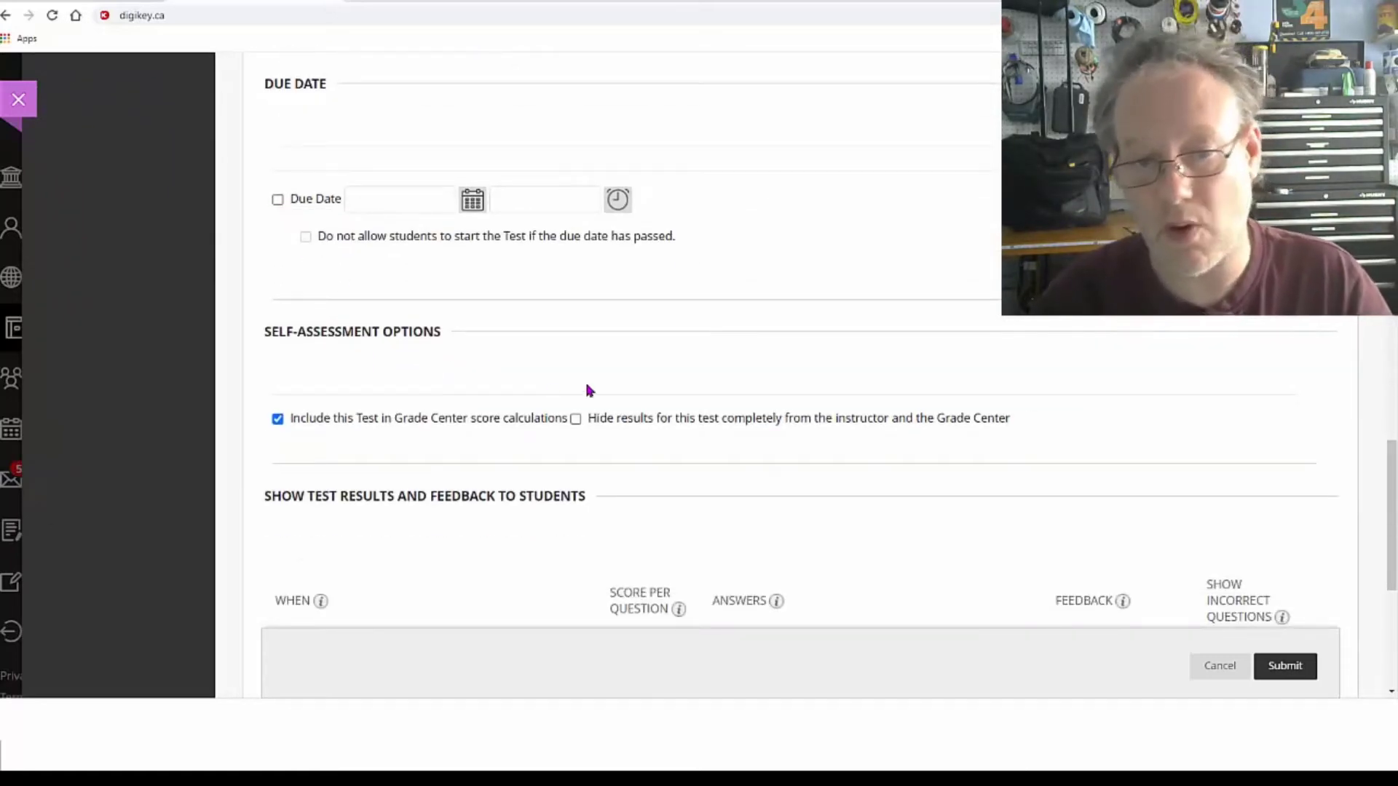
scroll(584, 379, down, 2)
scroll(571, 290, down, 2)
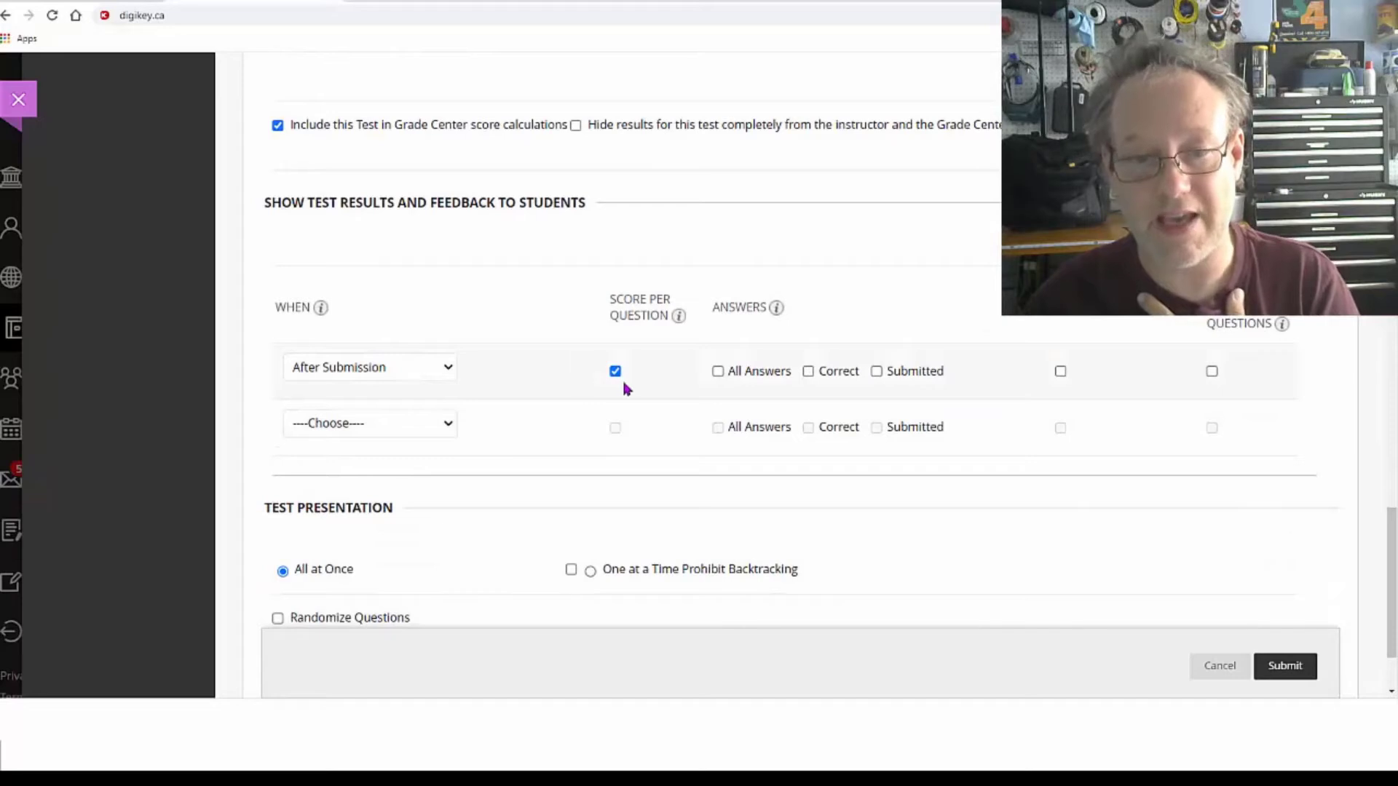
scroll(616, 384, down, 2)
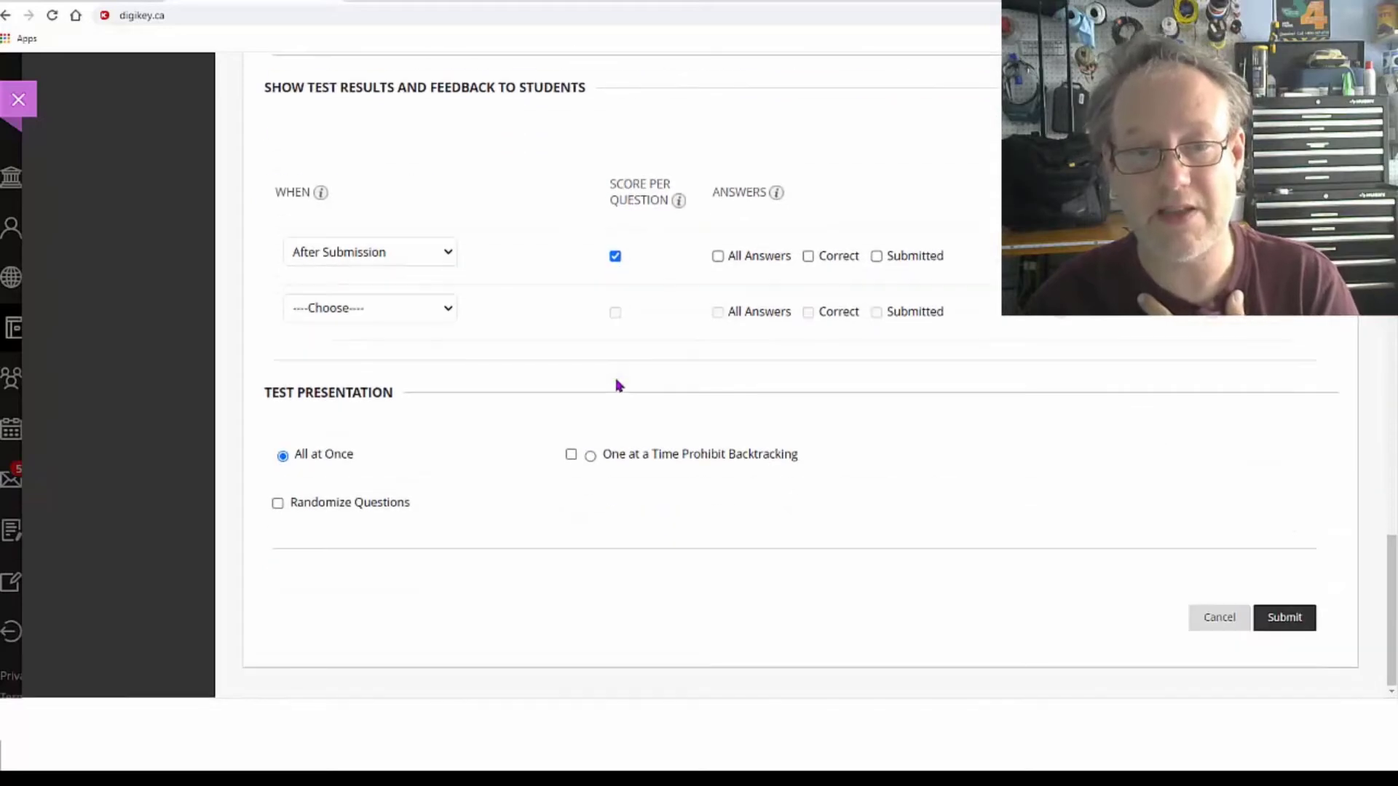
click(589, 457)
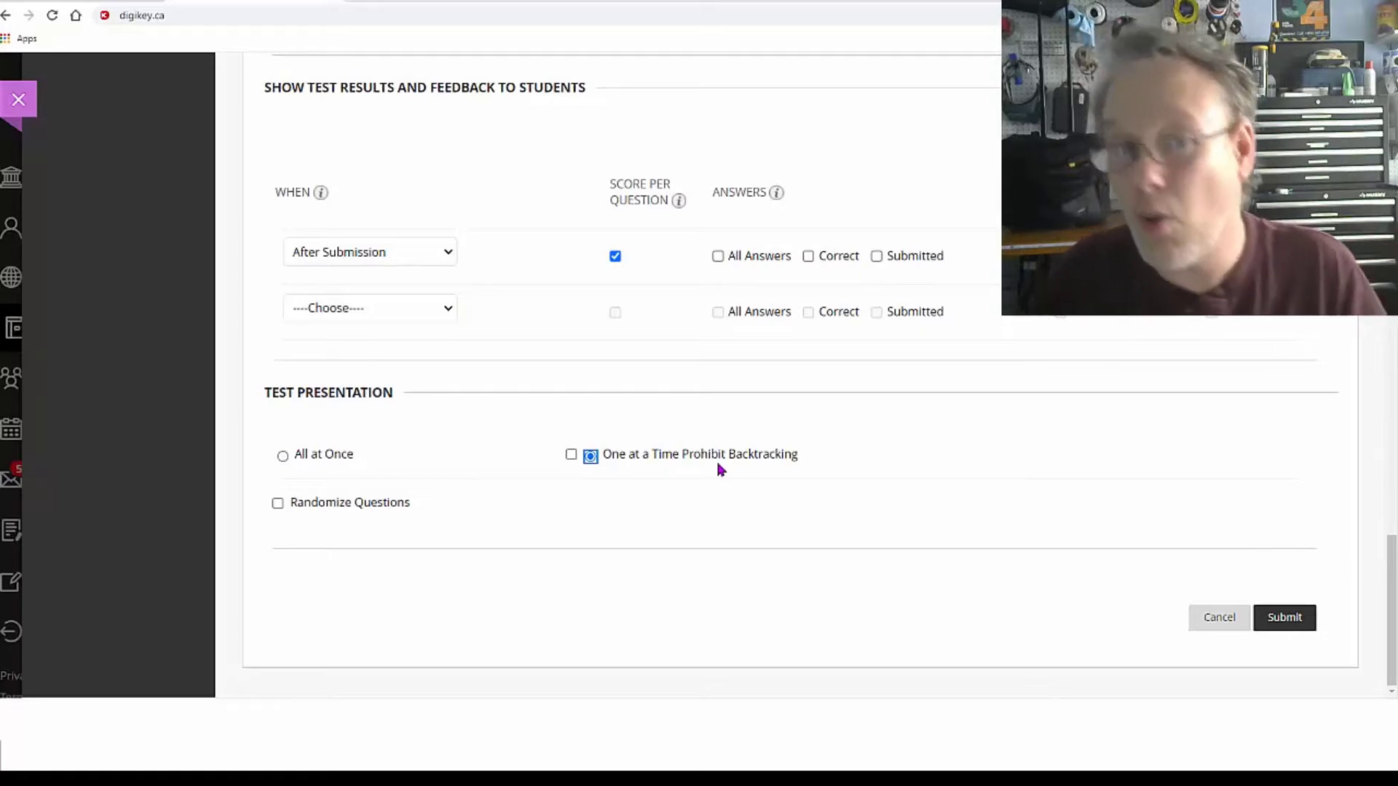
click(283, 457)
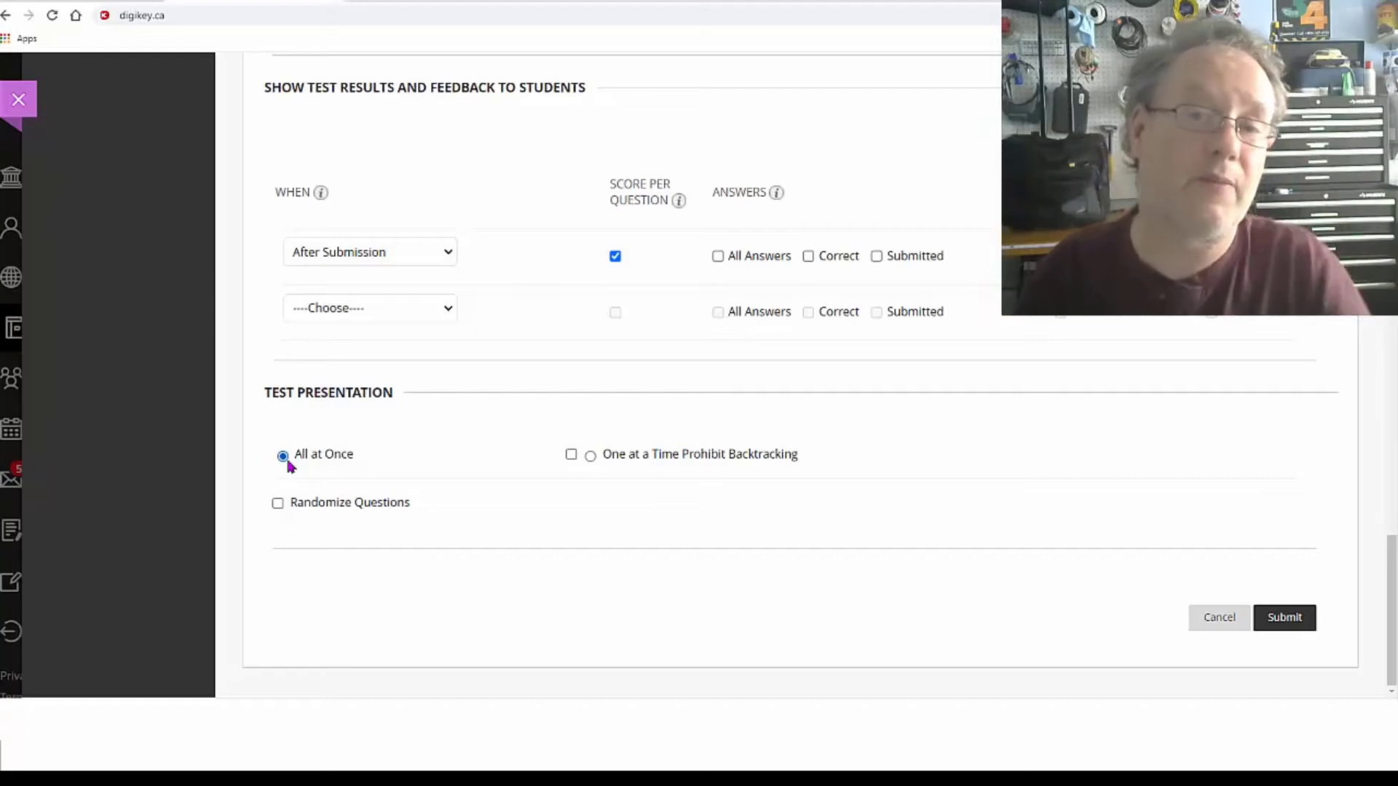
click(282, 458)
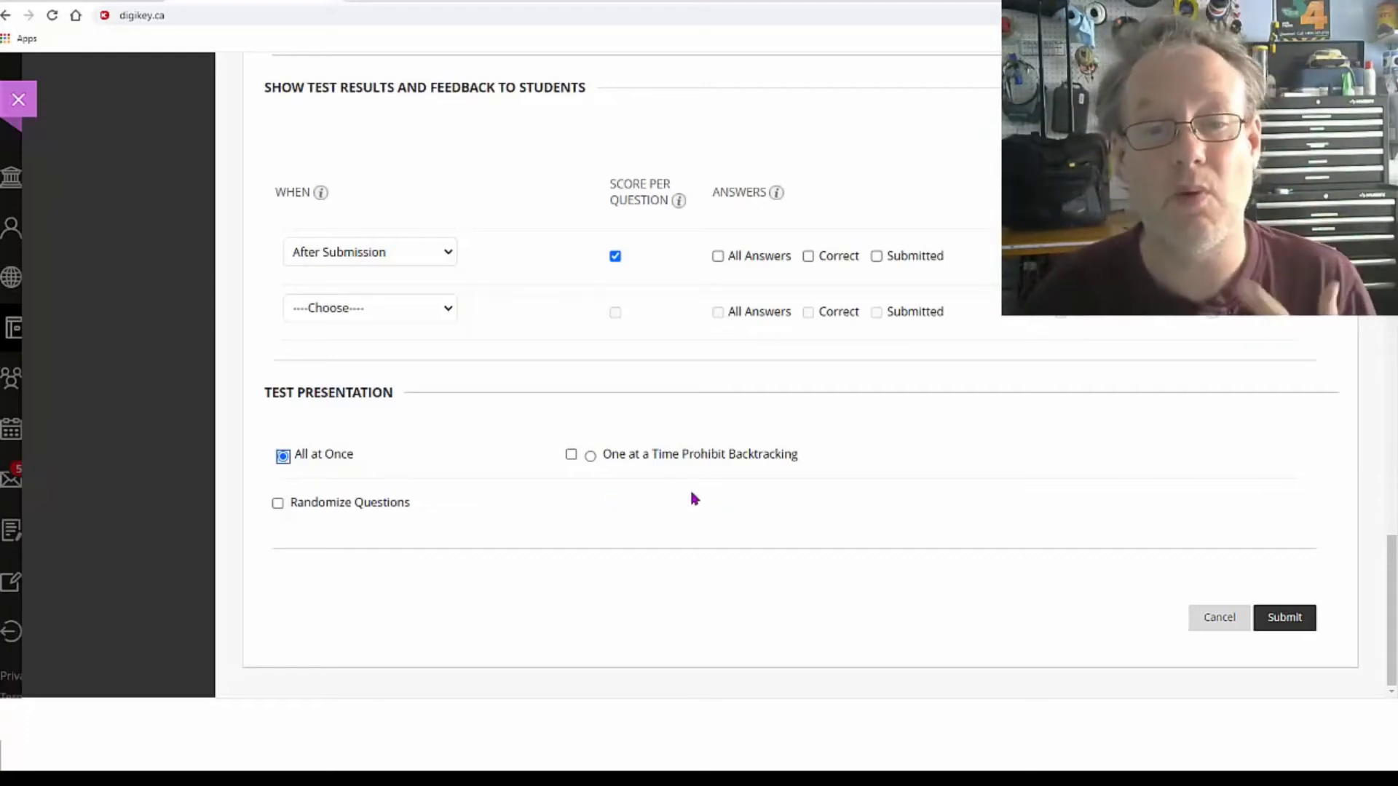
click(590, 457)
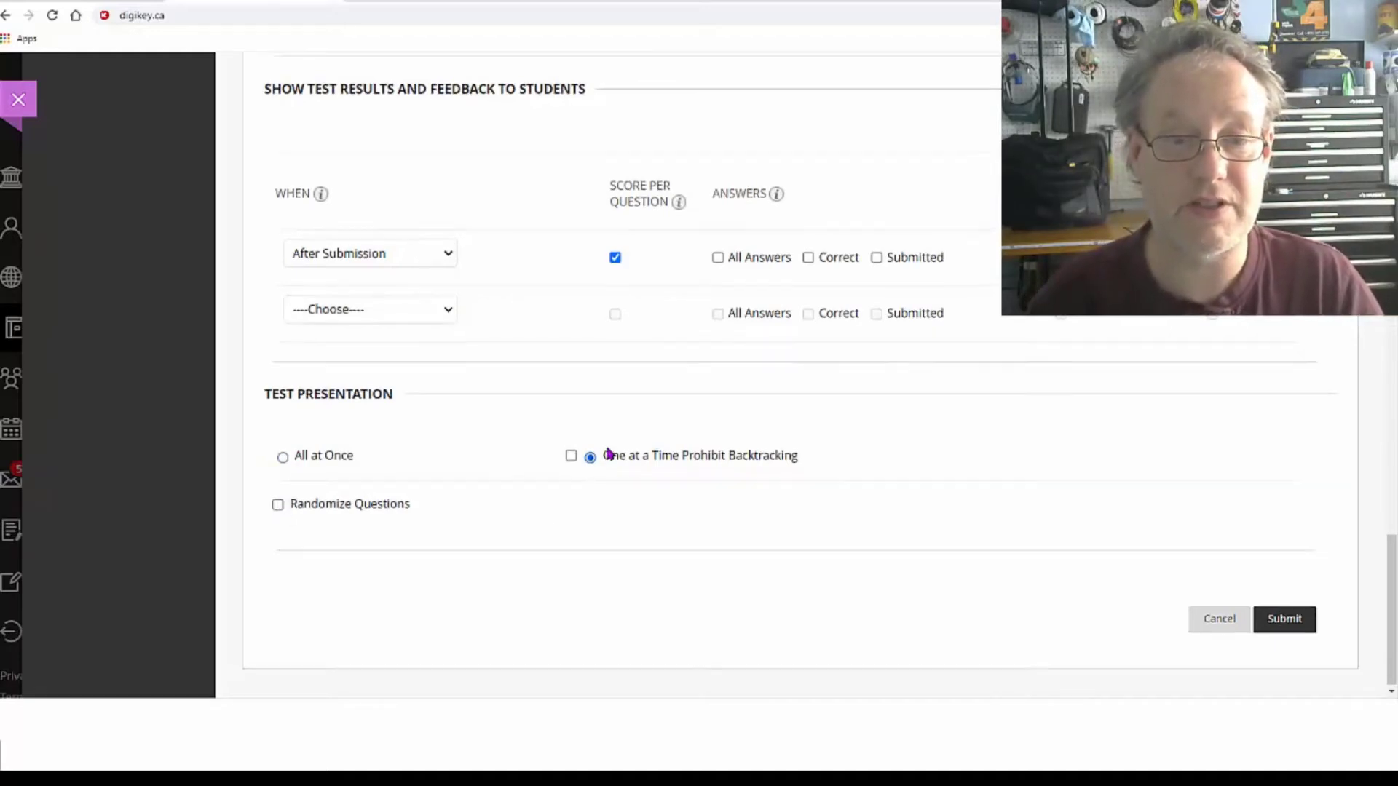
Step: Under Show Test Results and Feedback, show students feedback after submission without per-question scores
scroll(459, 315, up, 1)
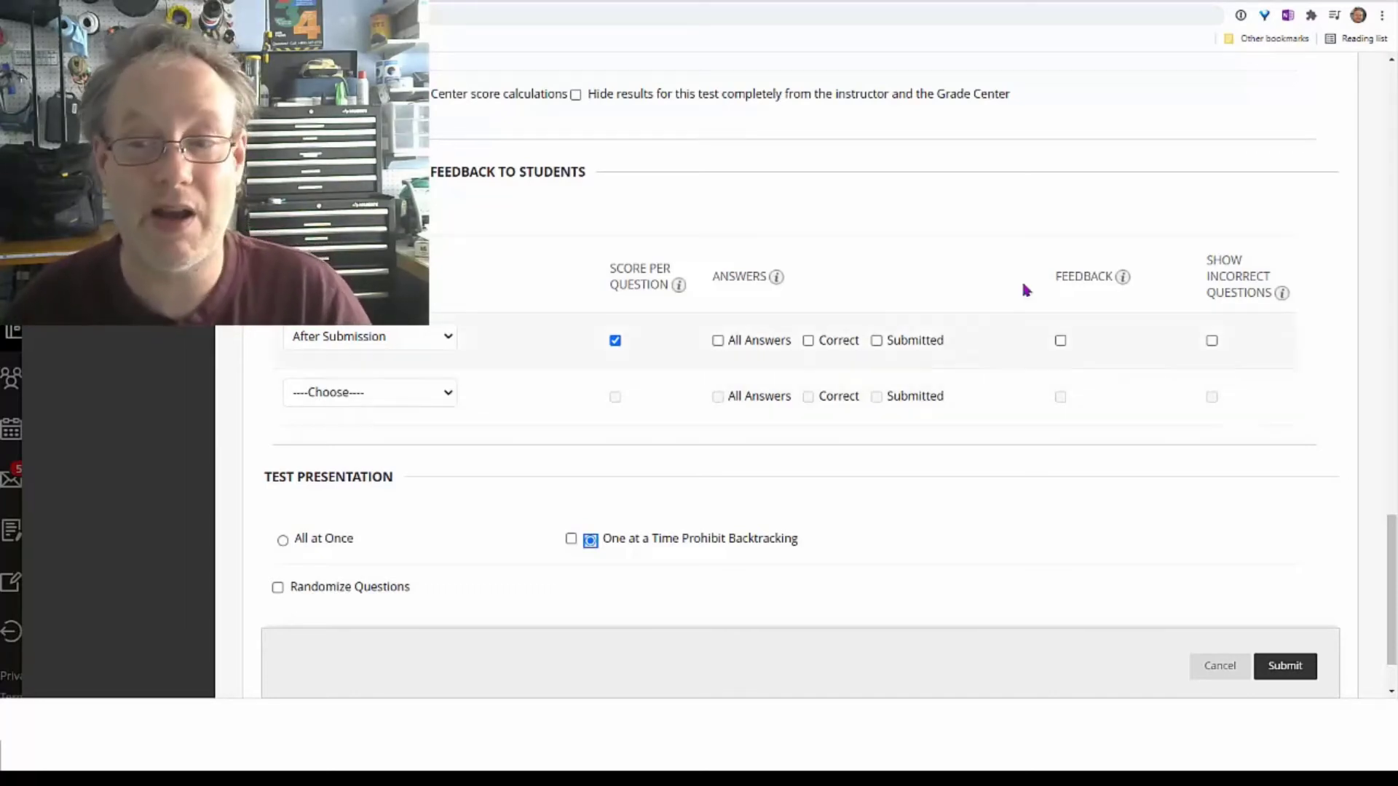
click(1060, 341)
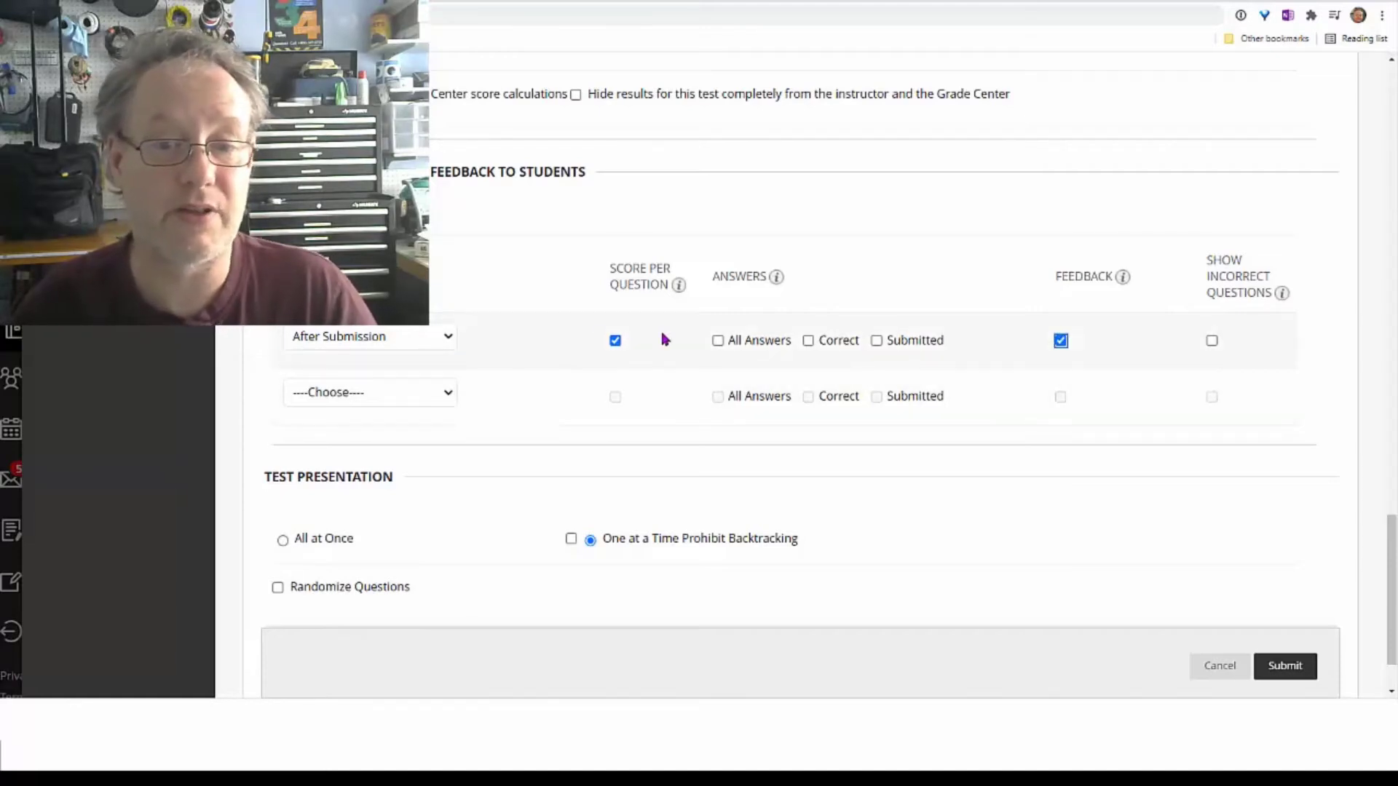
click(615, 341)
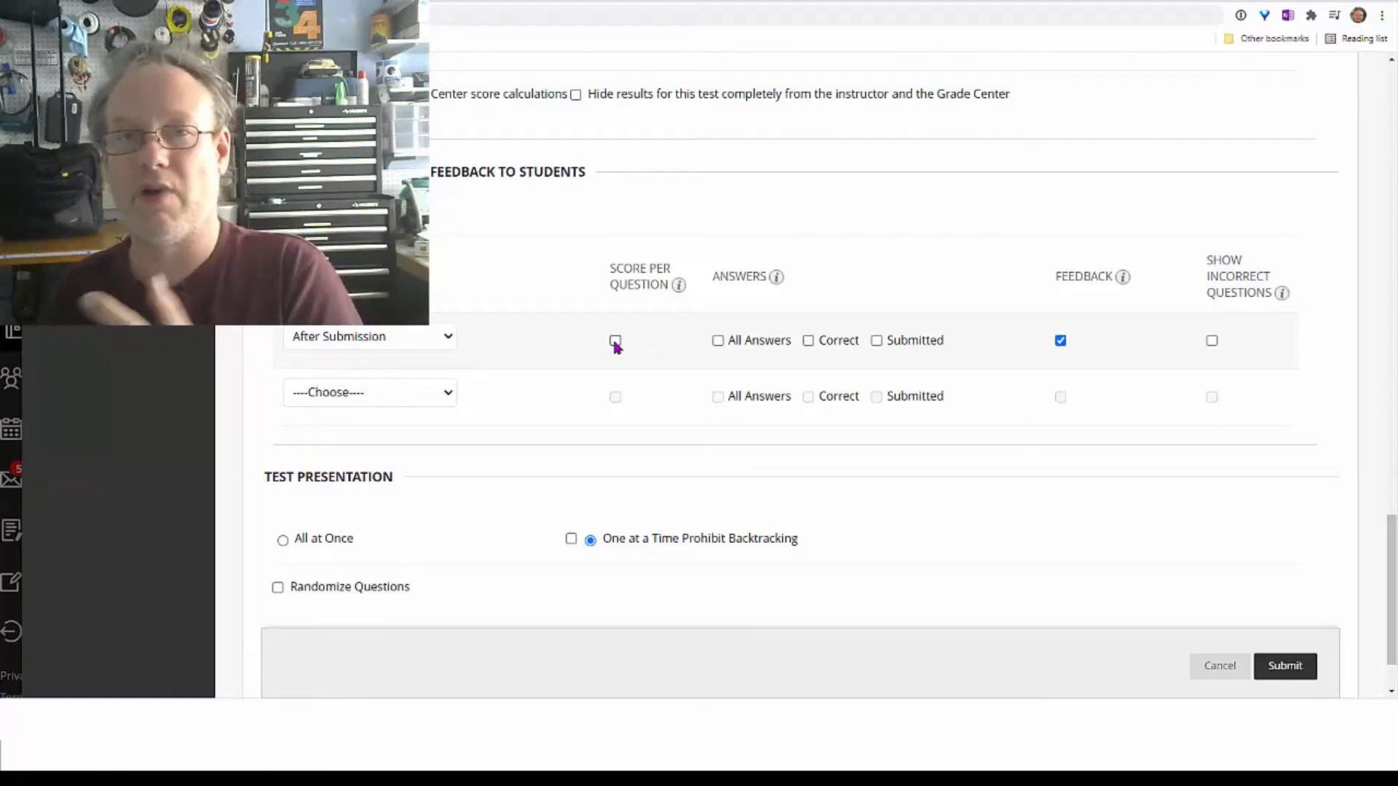
click(614, 342)
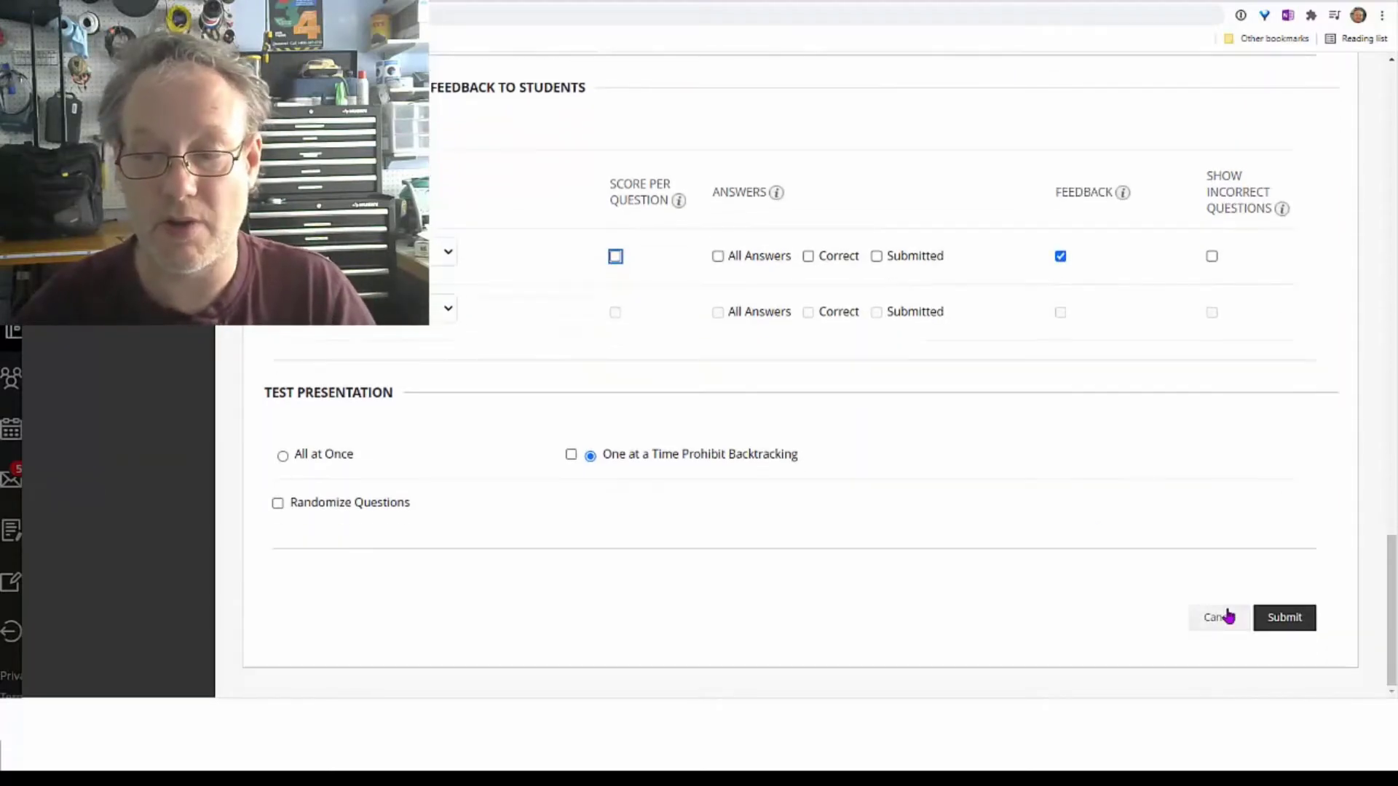
Step: Save the Midterm W22 test options and enter student preview of the course
click(1281, 617)
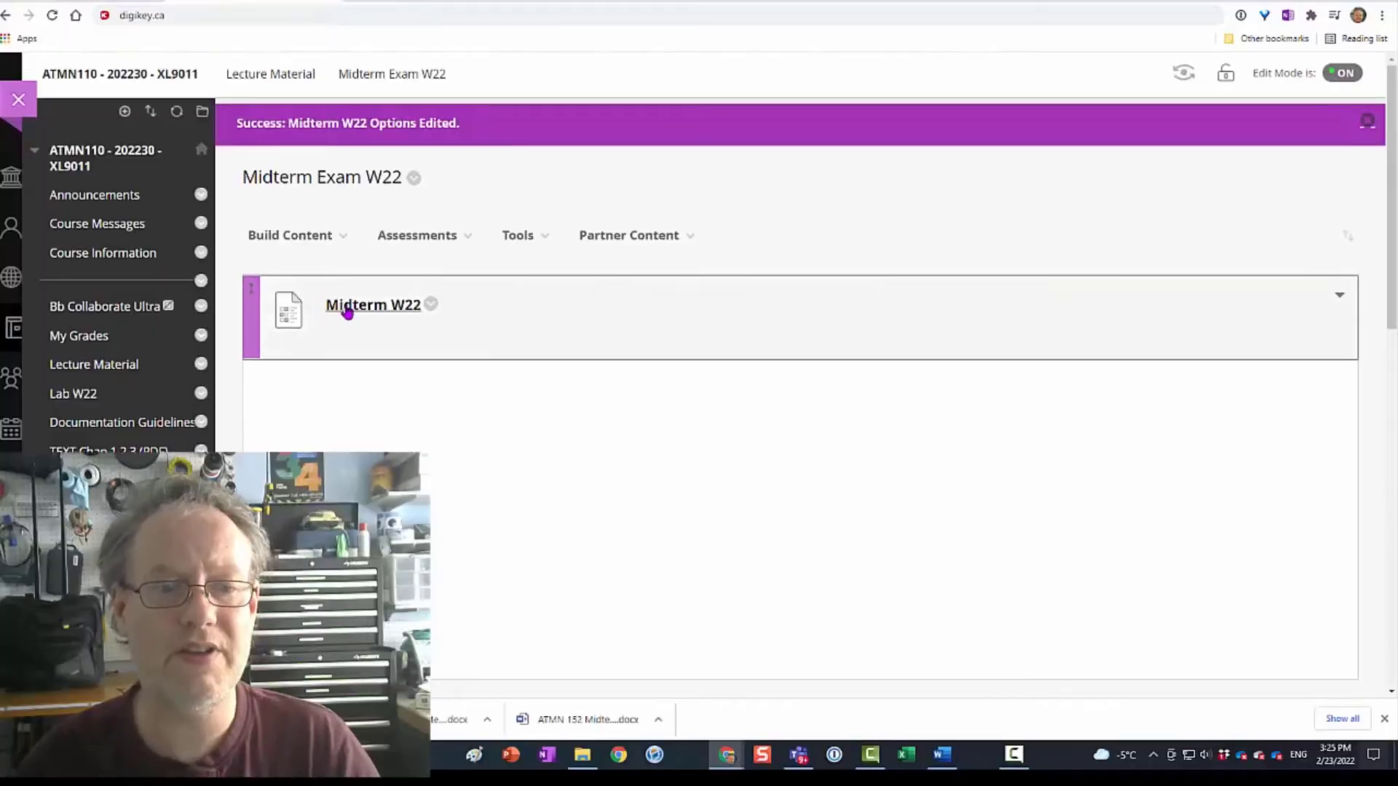
click(468, 239)
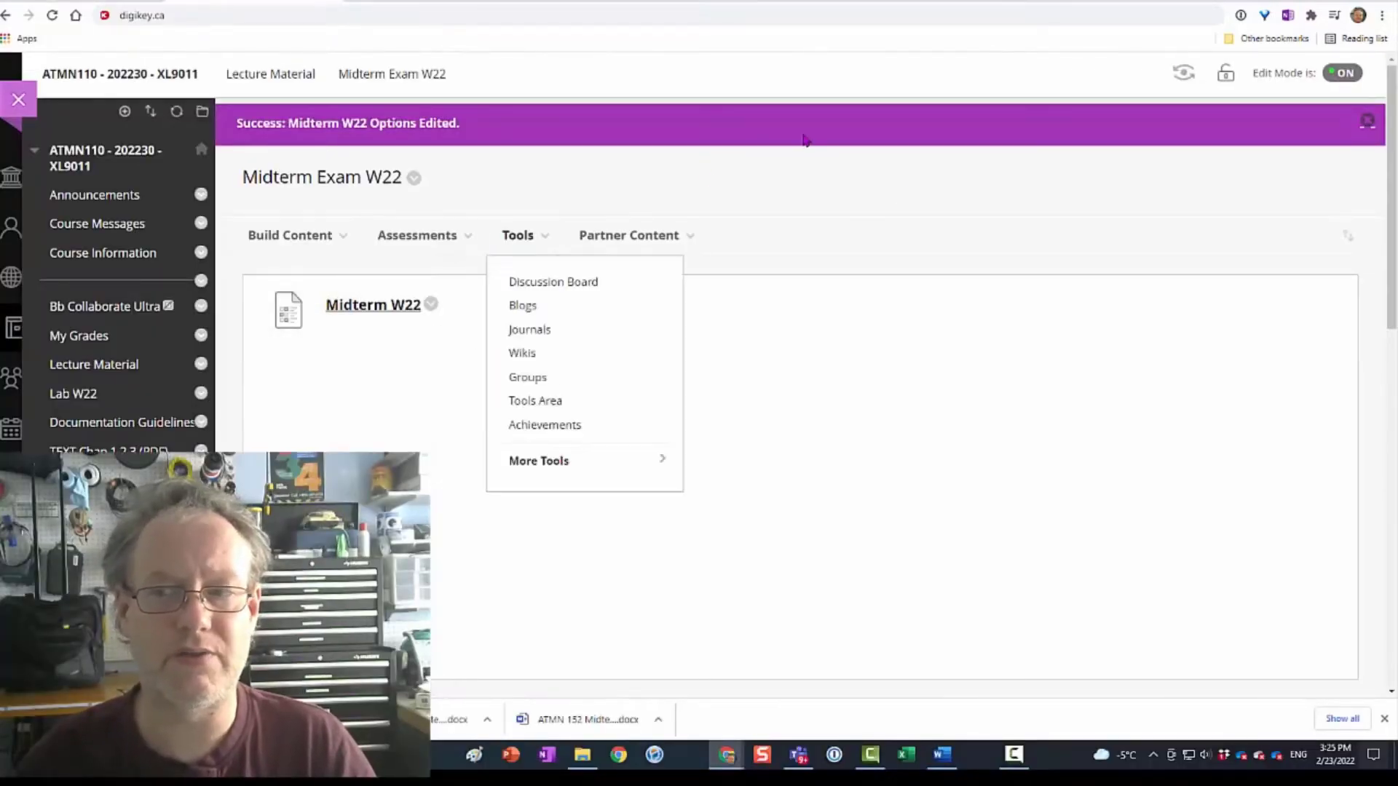
click(1179, 76)
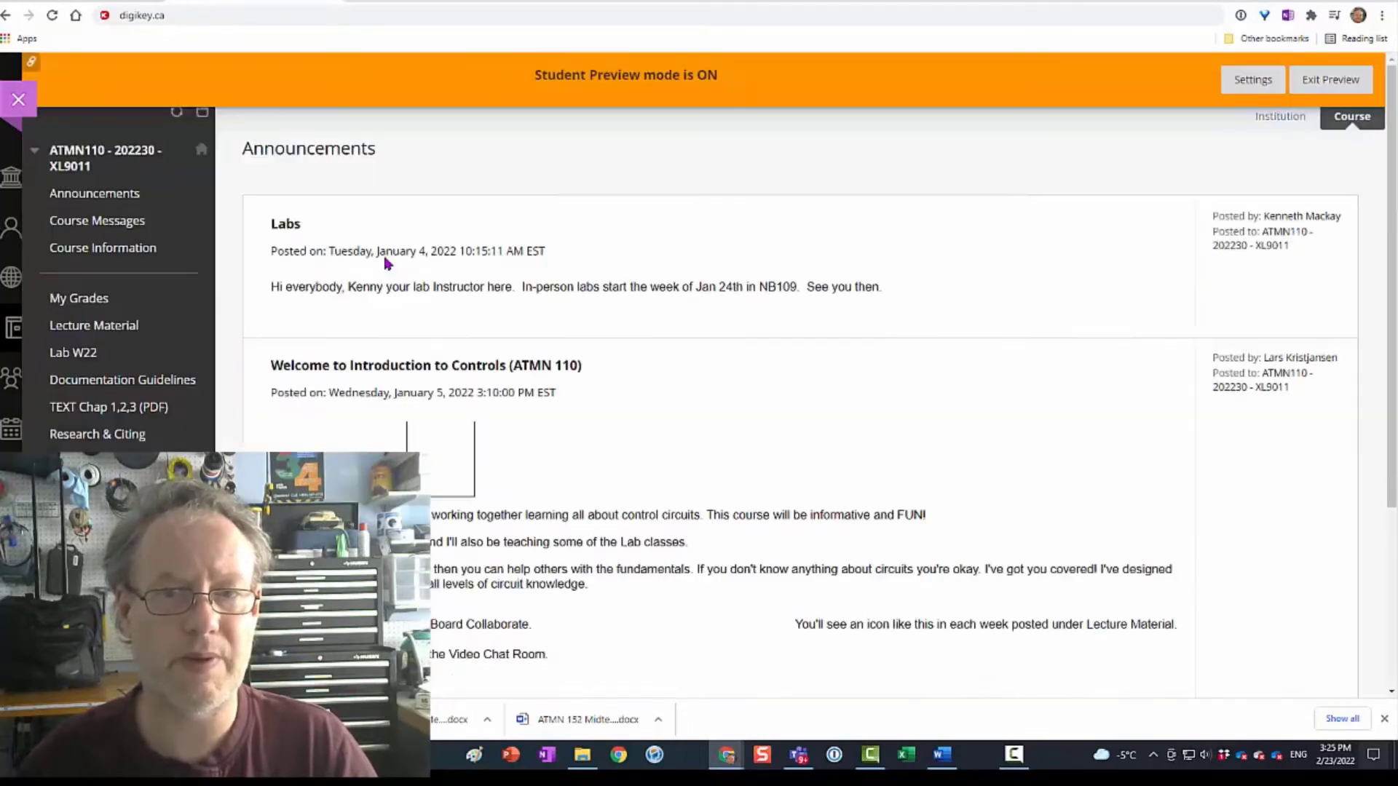
Step: Open Lecture Material > Midterm Exam W22 and launch the Midterm W22 test's start page
click(94, 366)
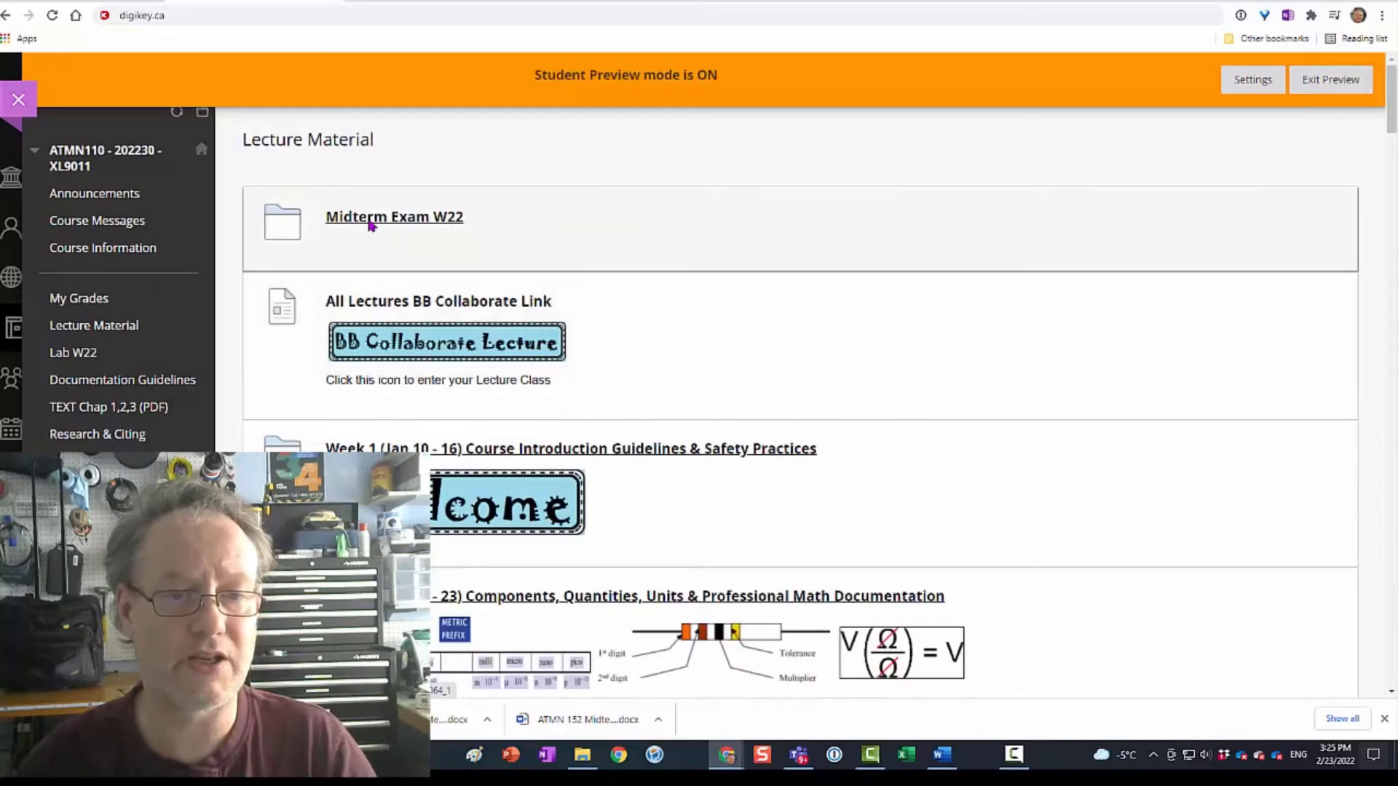
click(371, 261)
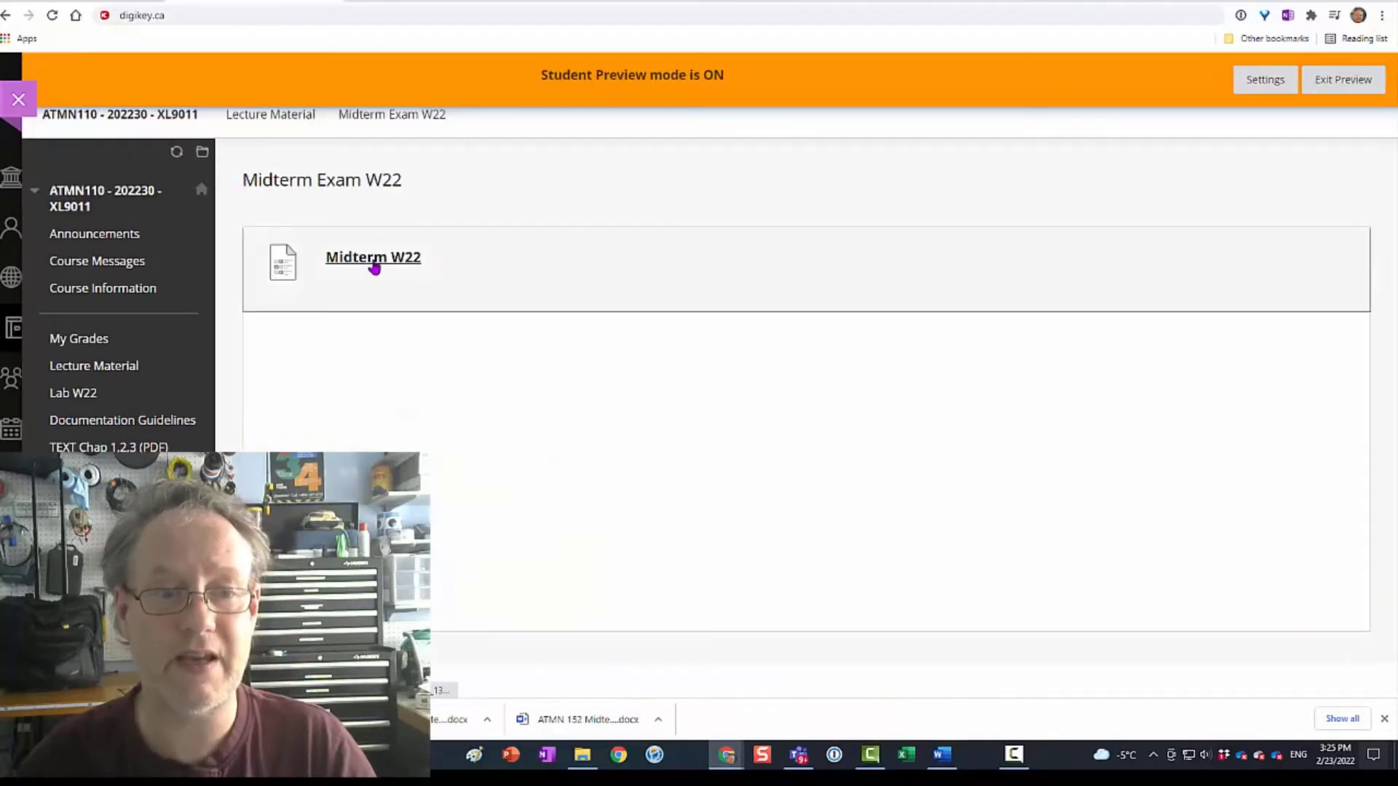
click(373, 263)
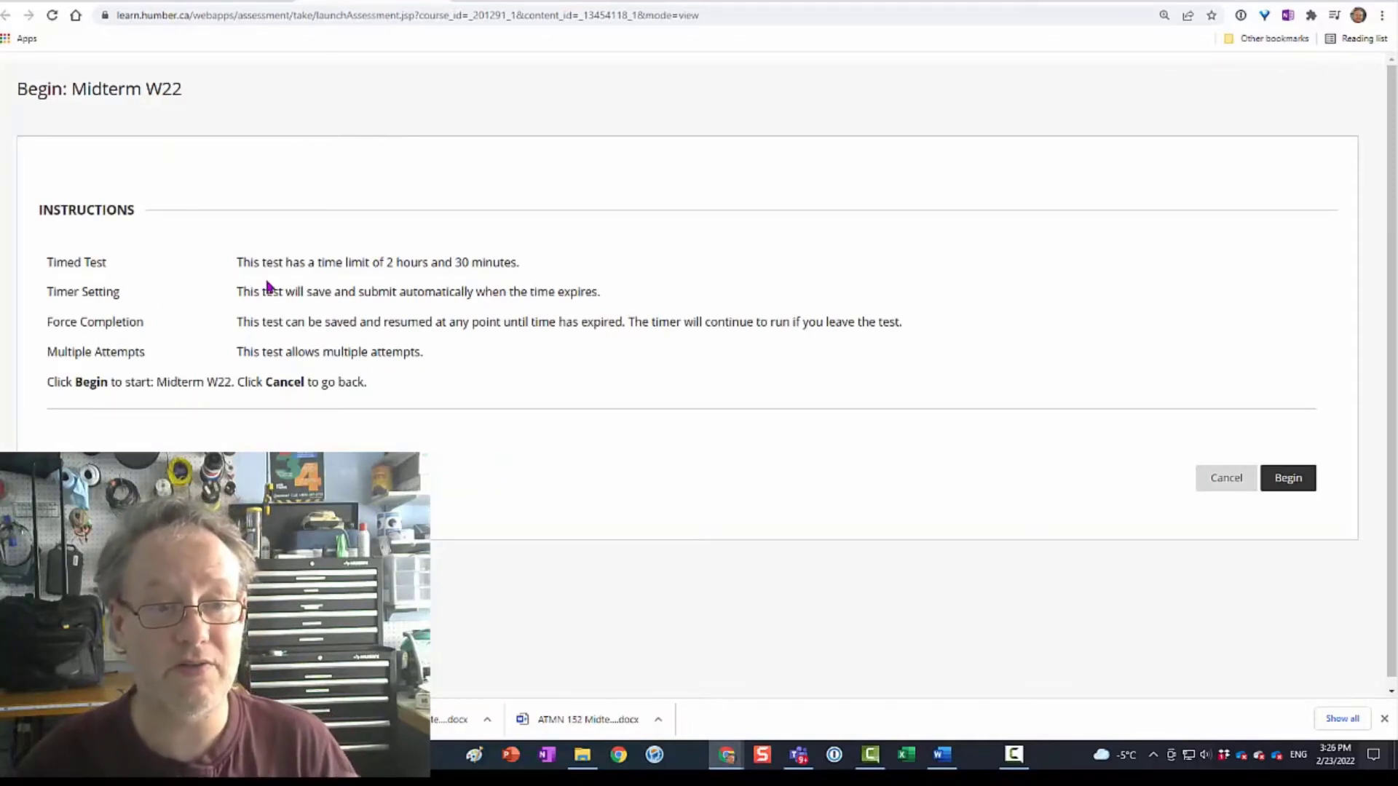
drag(240, 264, 468, 384)
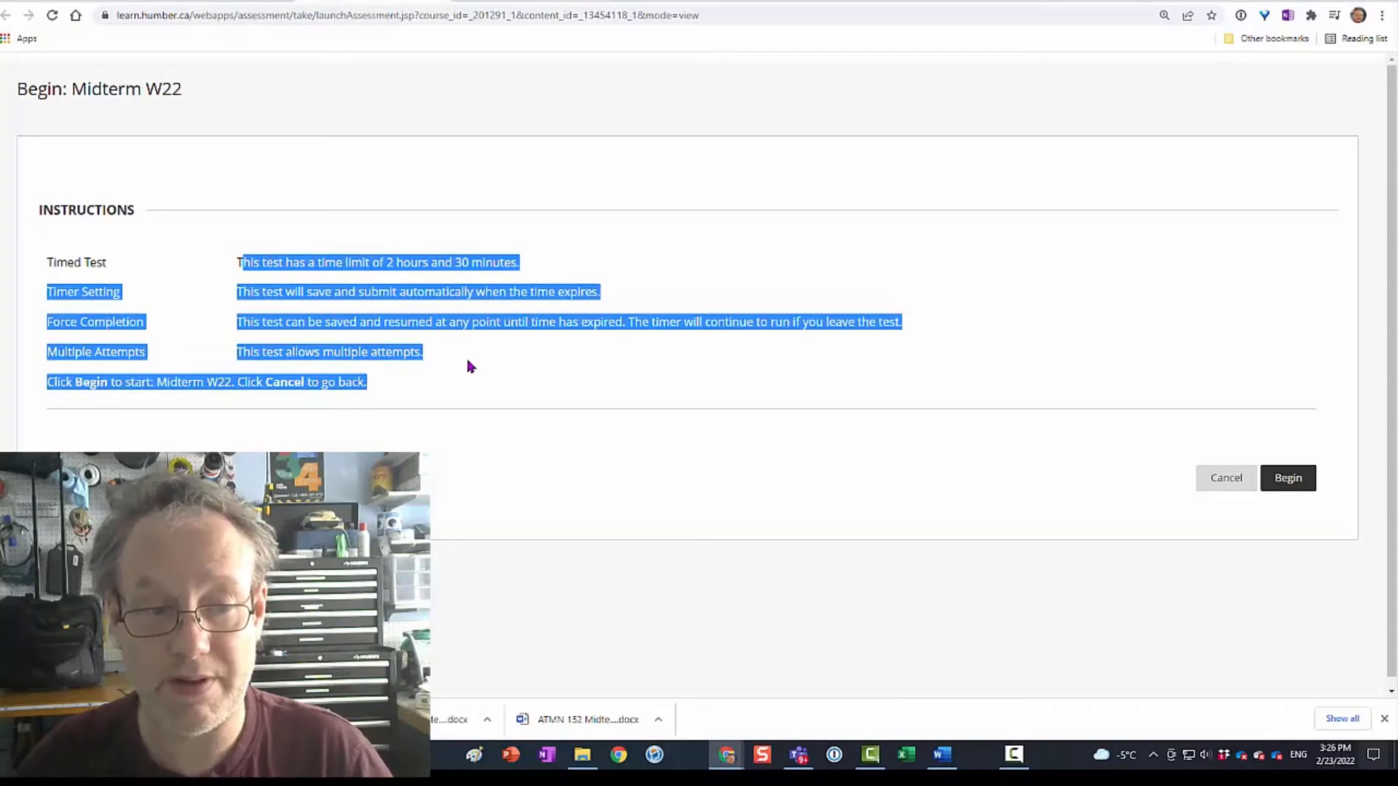
click(471, 356)
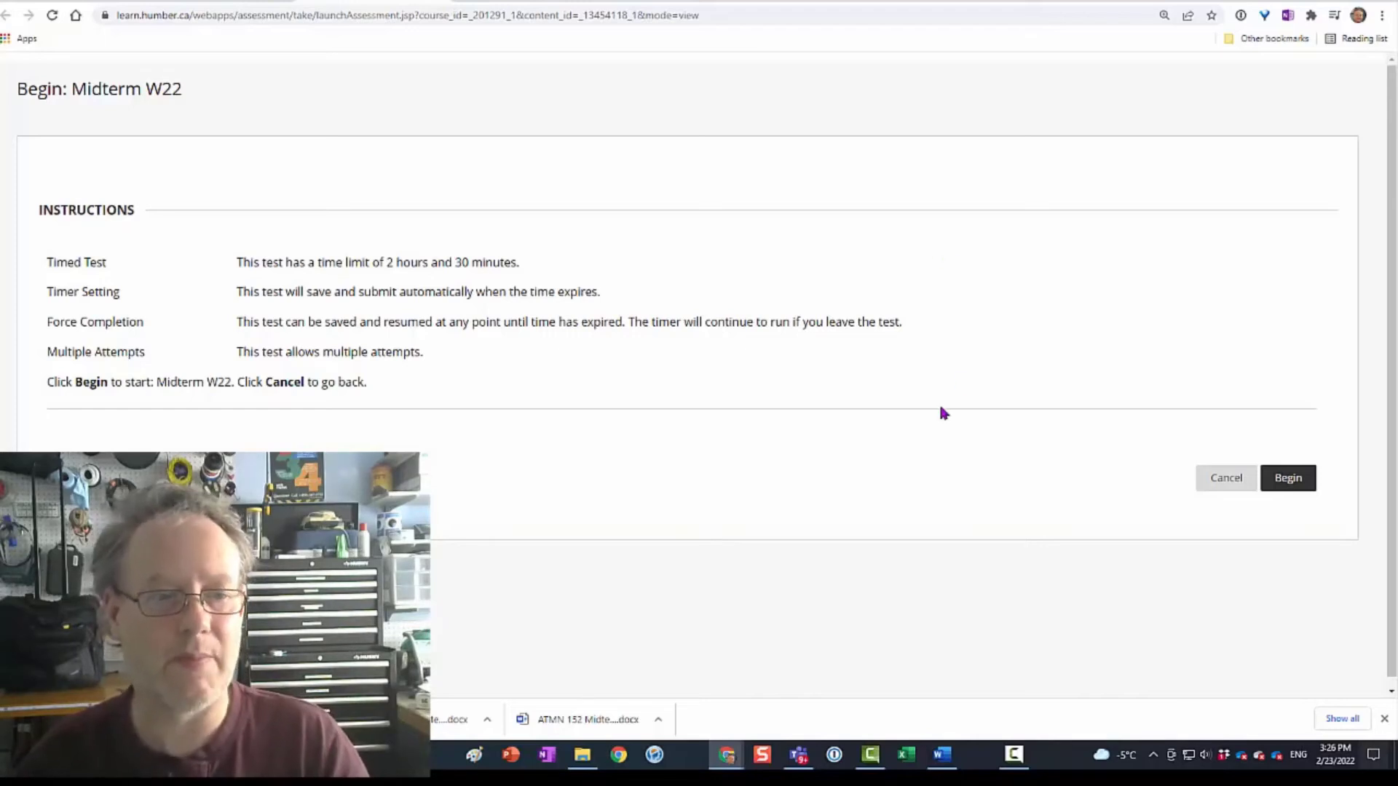
Step: Begin the Midterm W22 attempt and read Question 1 down to its Attach File buttons
click(1288, 480)
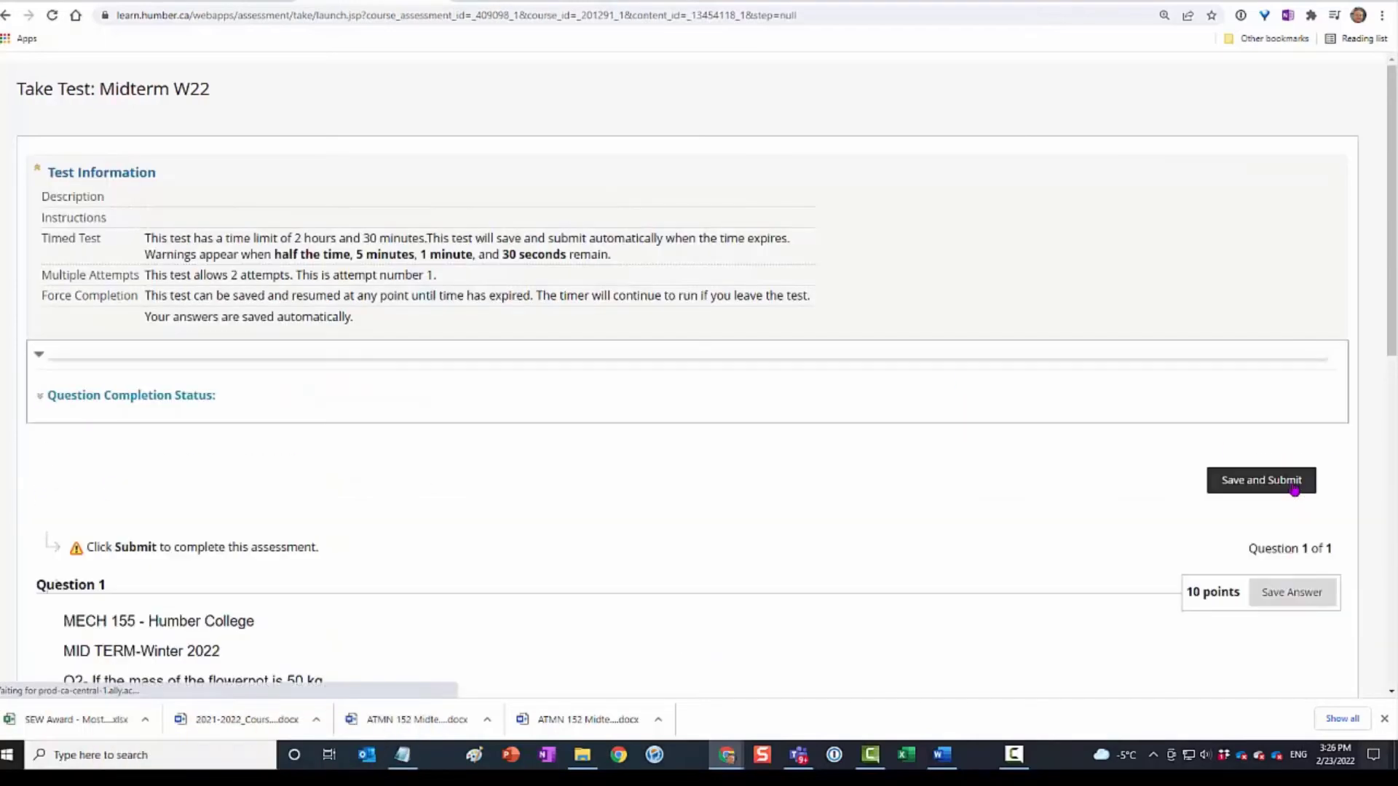
scroll(723, 493, down, 2)
scroll(682, 469, down, 3)
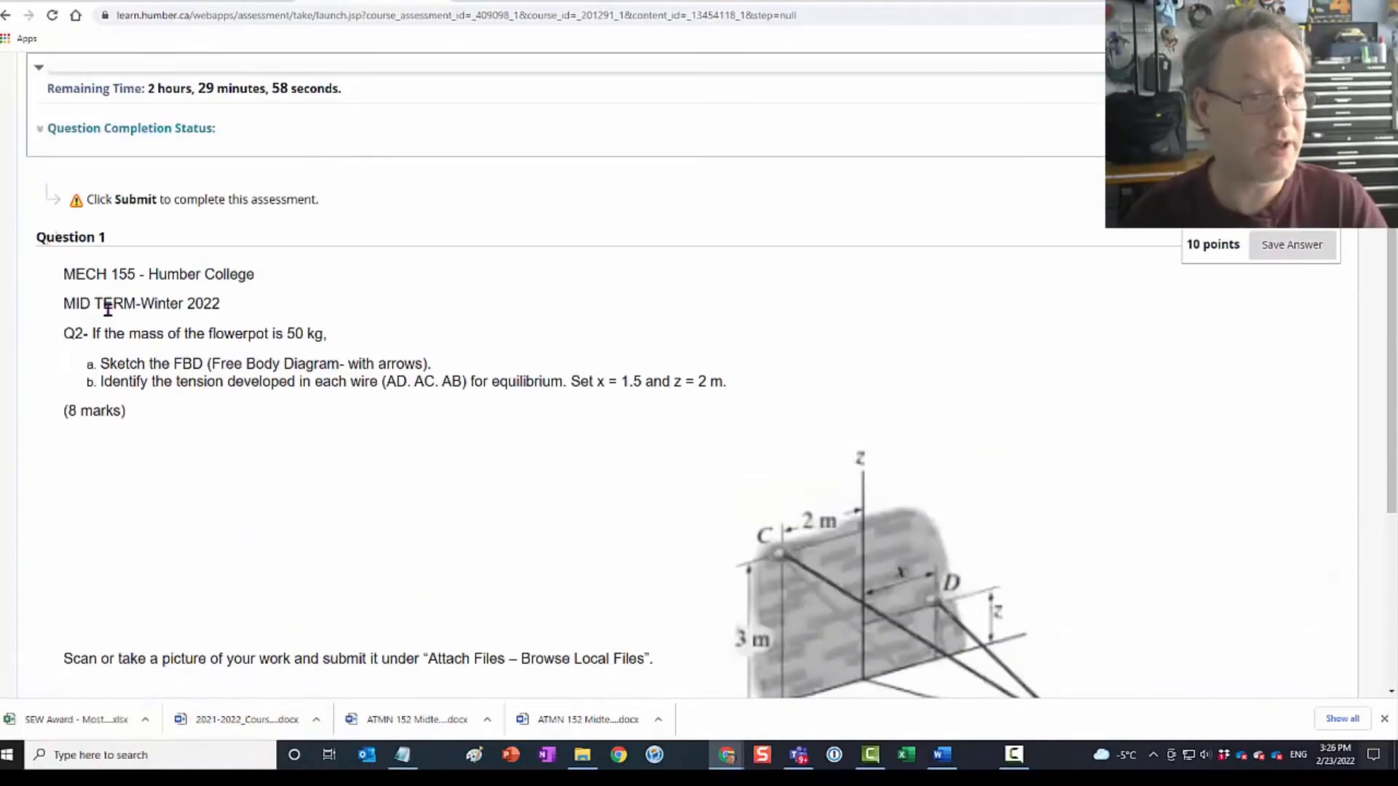
scroll(739, 524, down, 3)
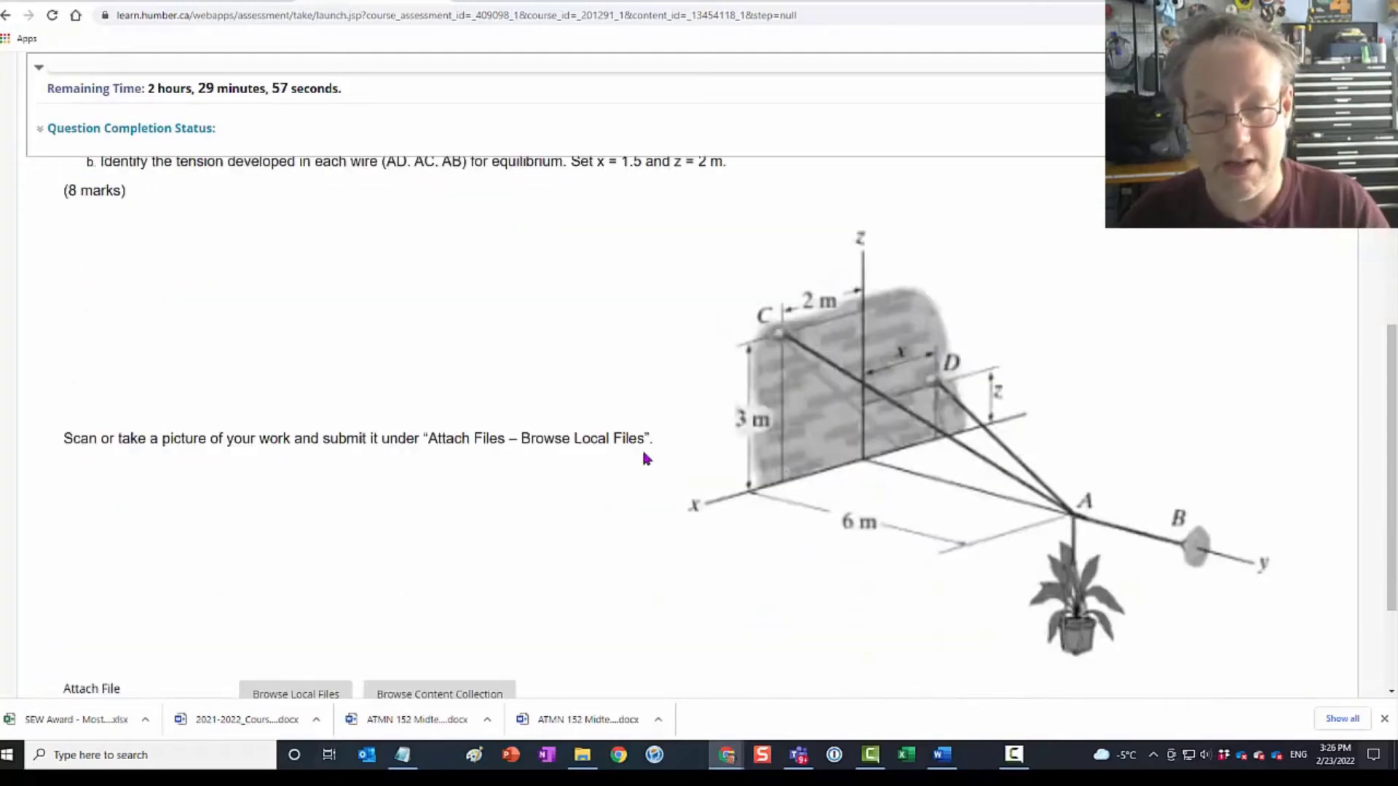
scroll(672, 368, up, 3)
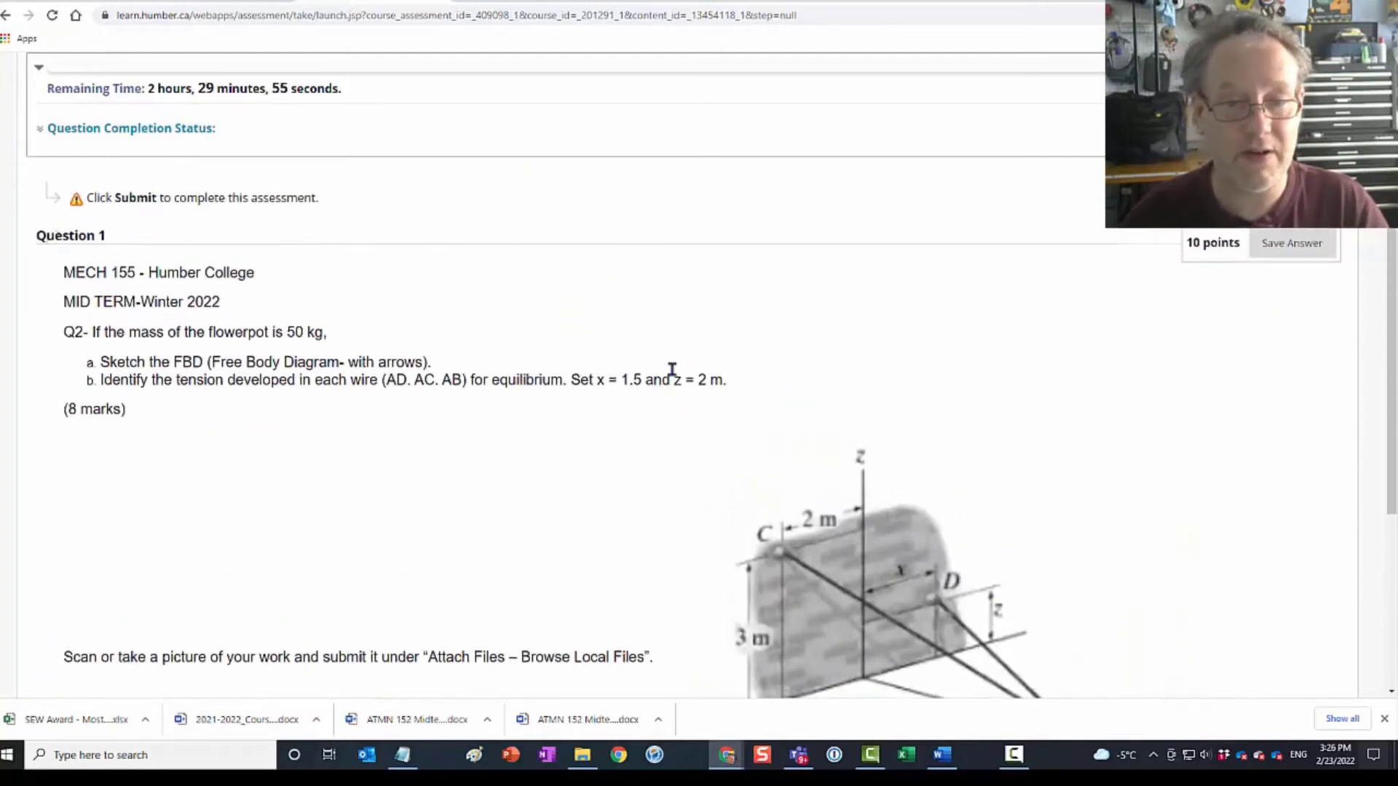
scroll(671, 368, down, 4)
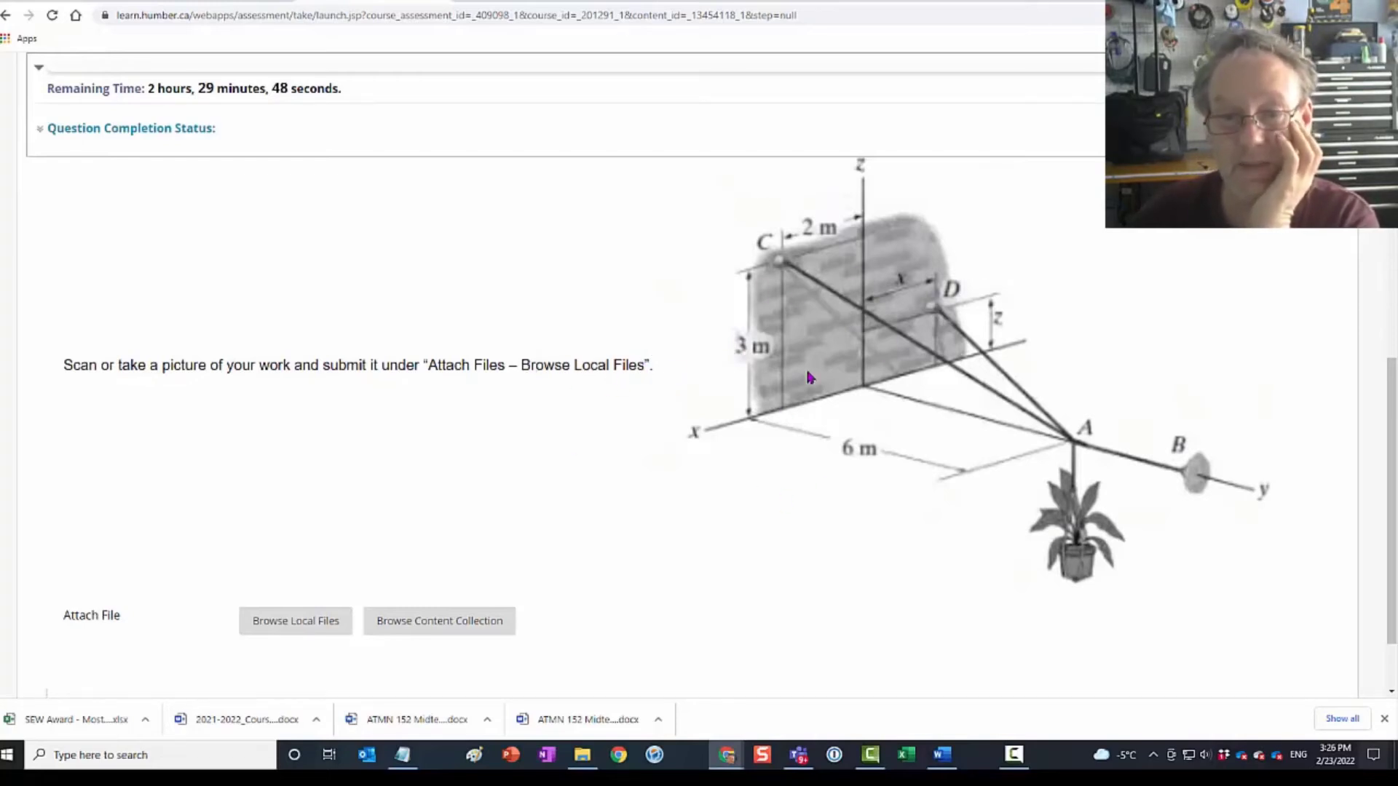
scroll(528, 301, up, 4)
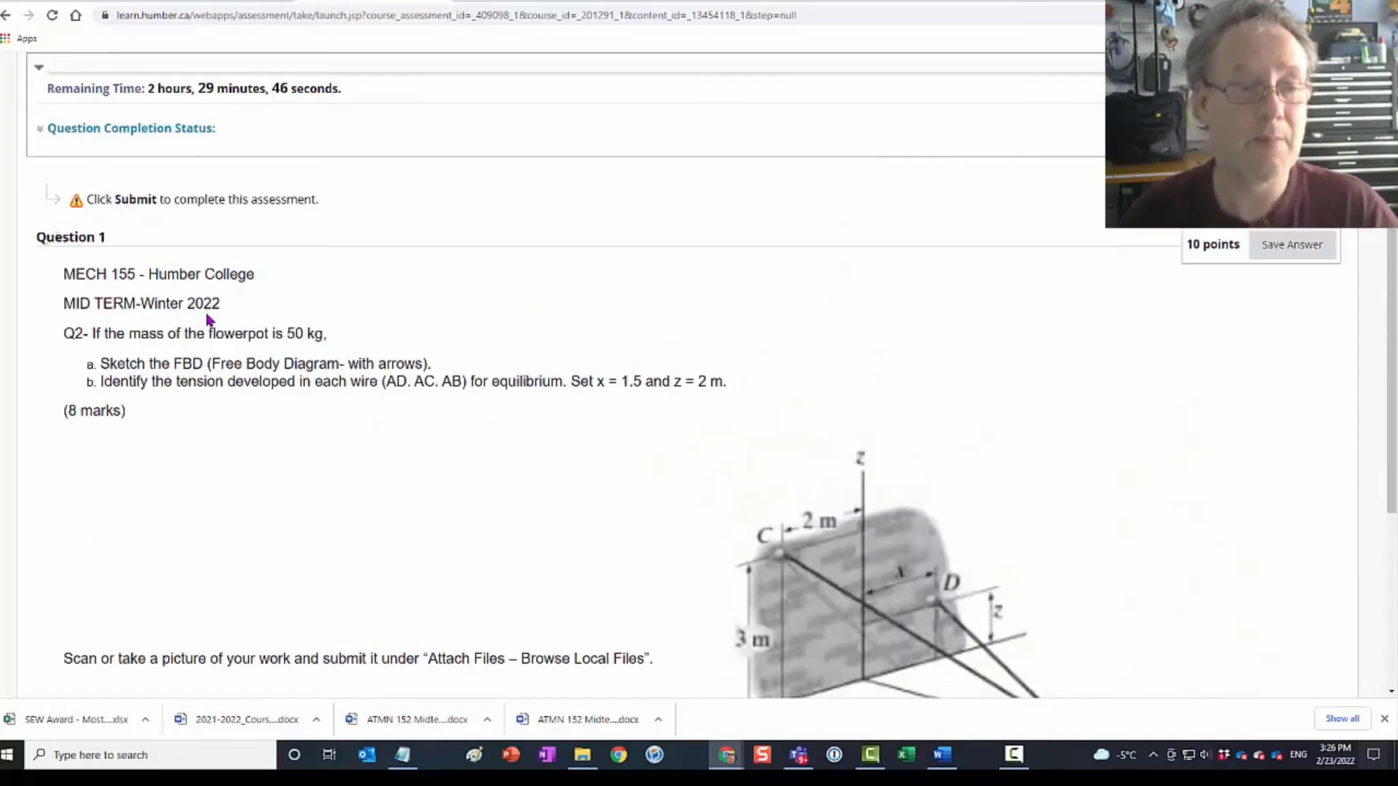
scroll(714, 540, down, 2)
scroll(551, 378, up, 3)
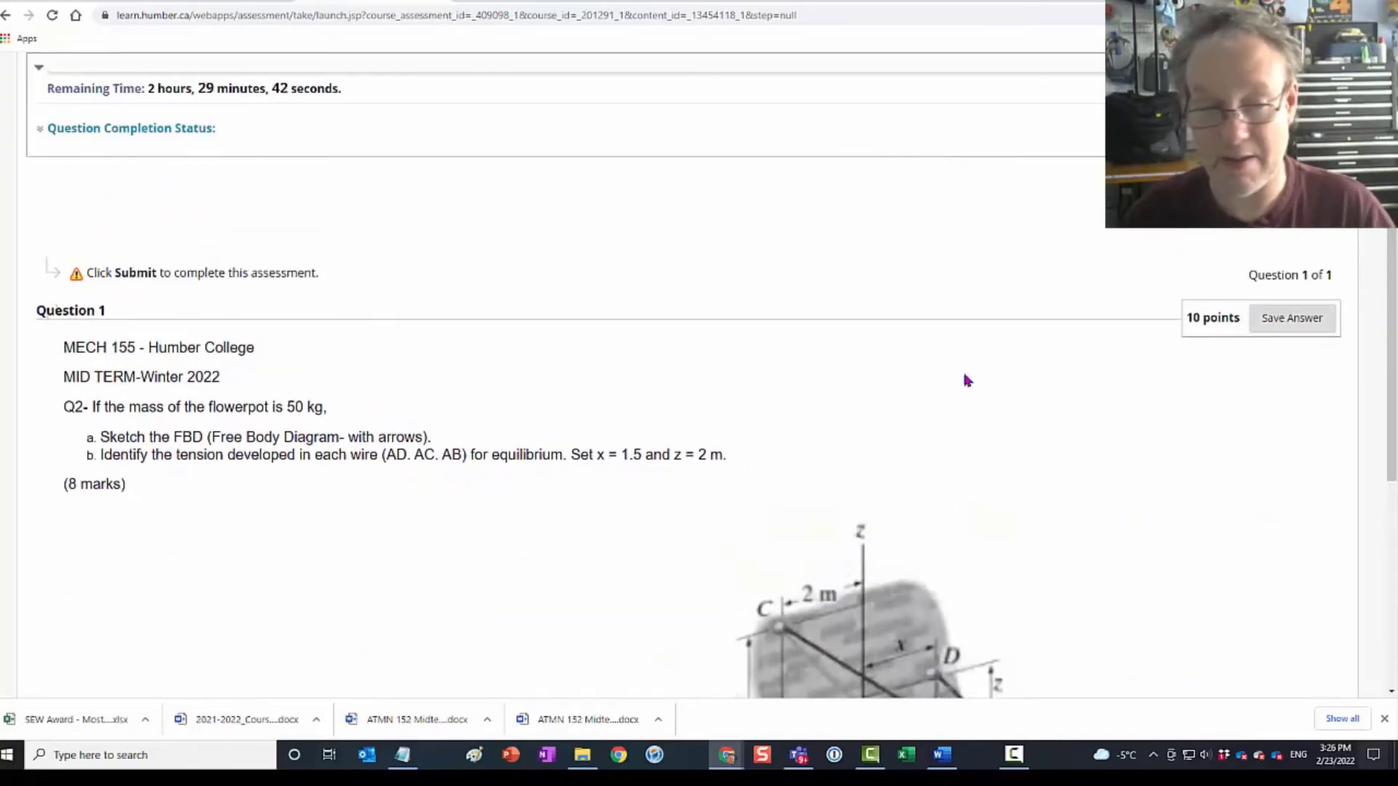
scroll(668, 402, down, 5)
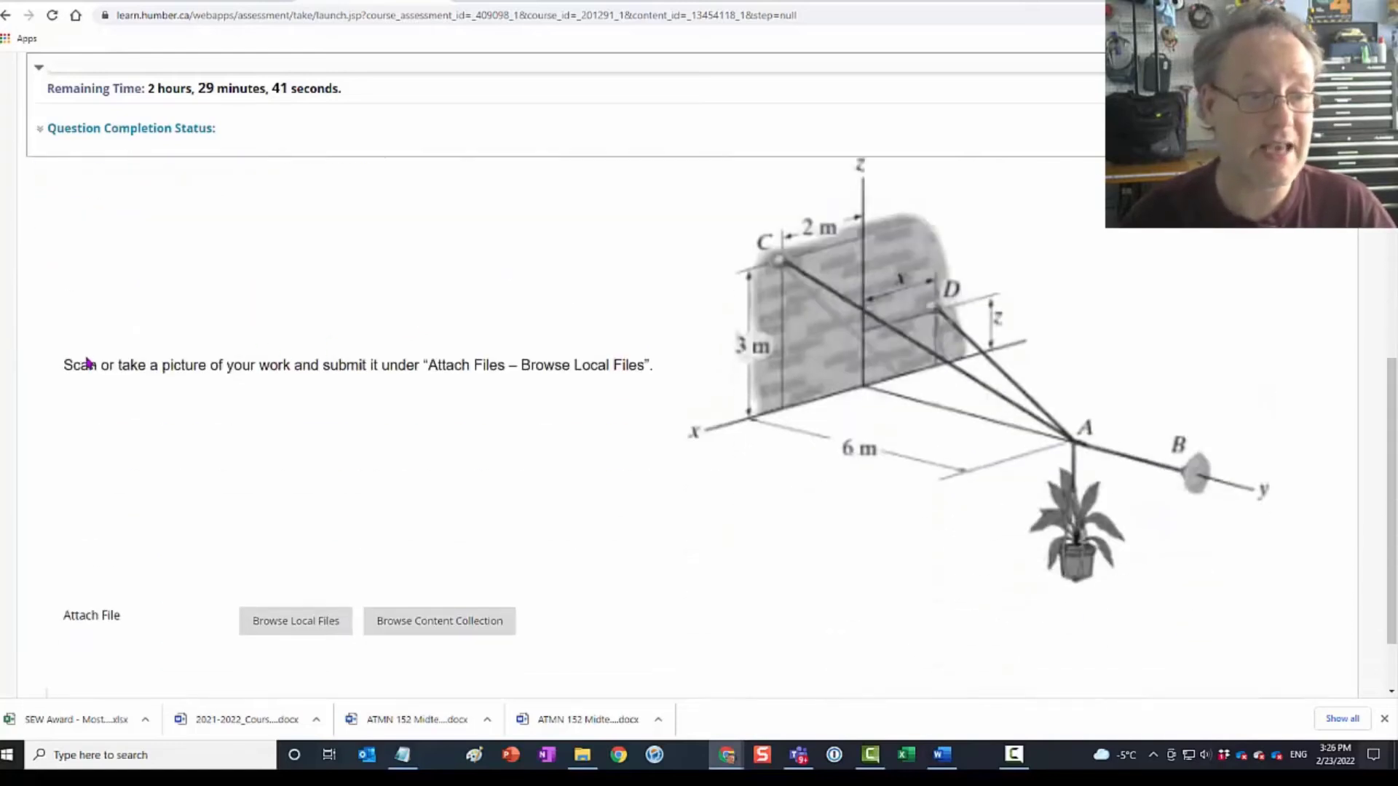
scroll(313, 364, down, 2)
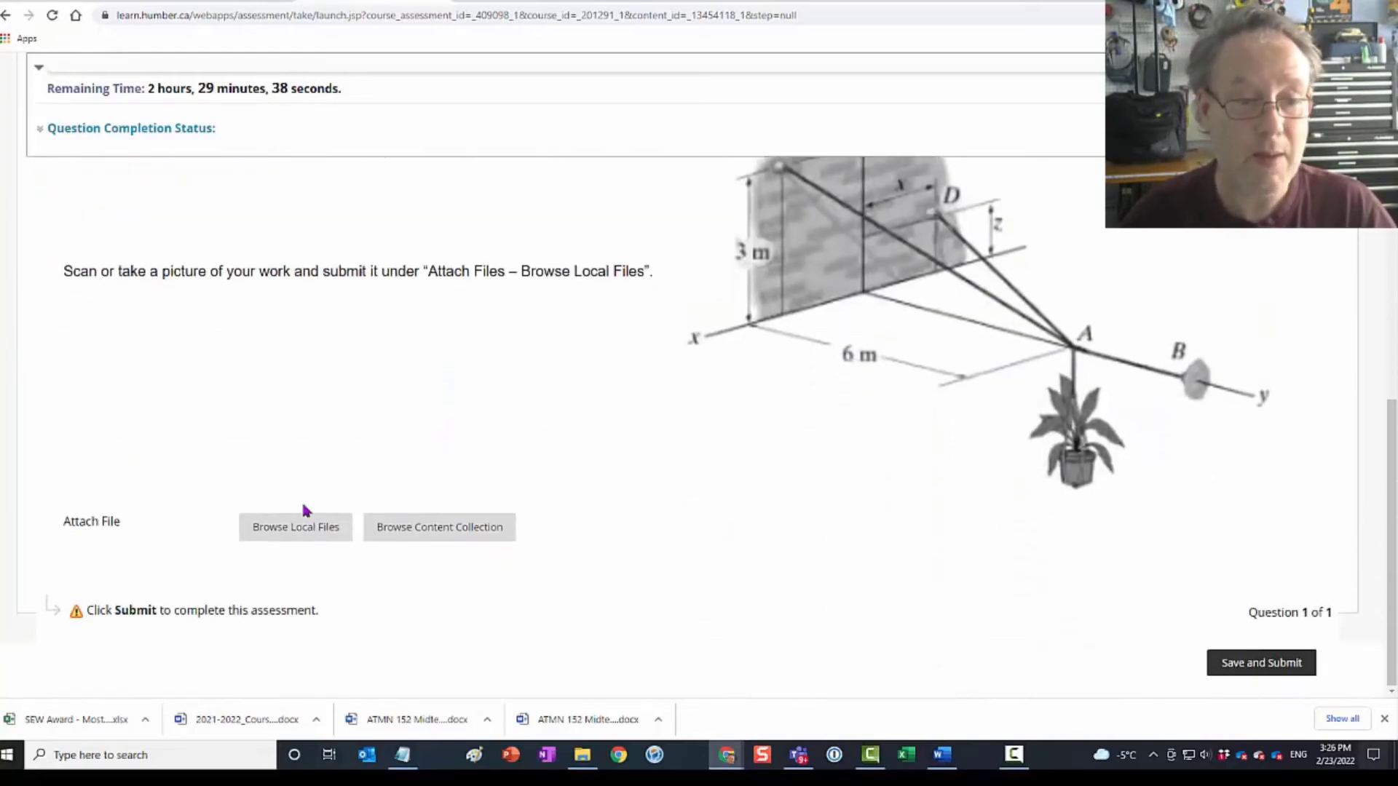
click(329, 534)
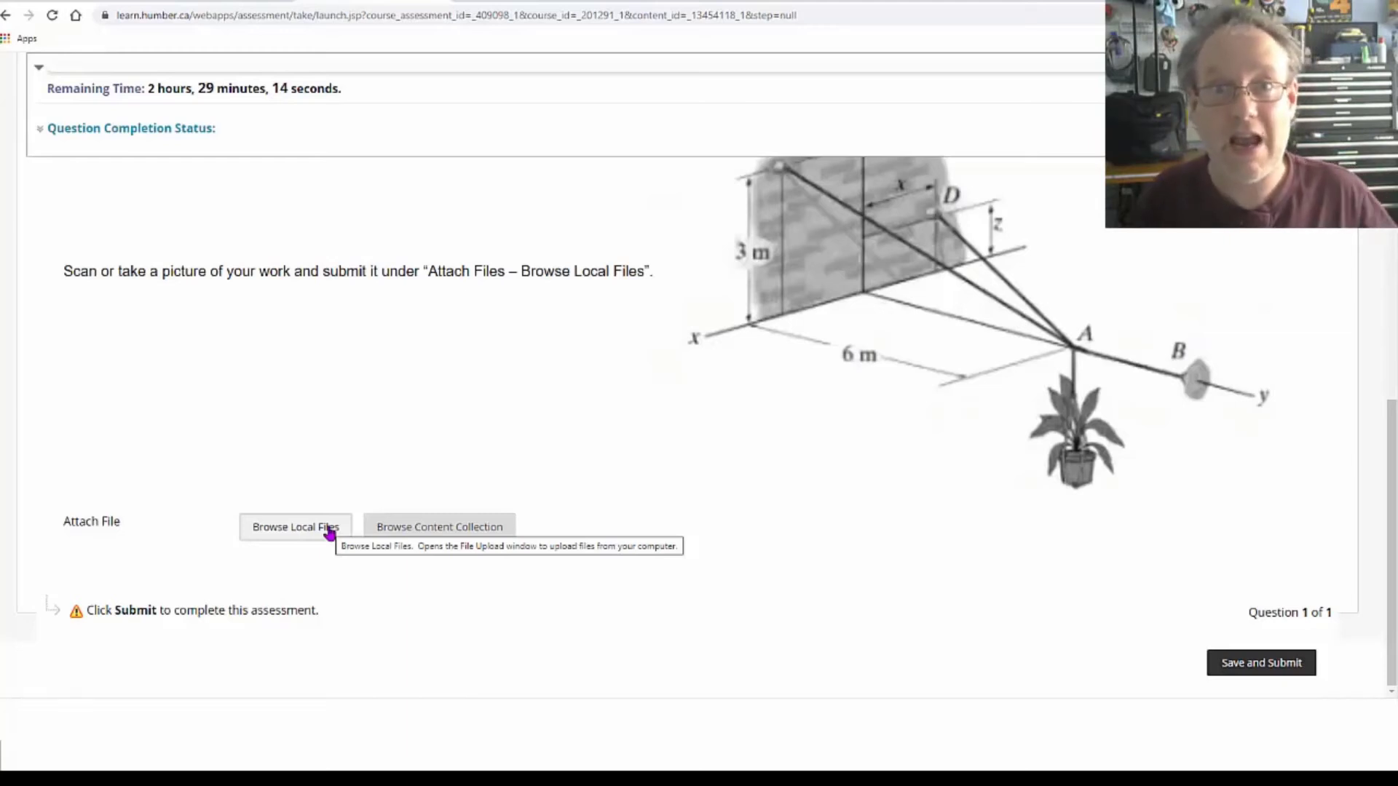
Step: Attach Blank Humber PP.pptx from the local computer as the Question 1 answer
click(321, 531)
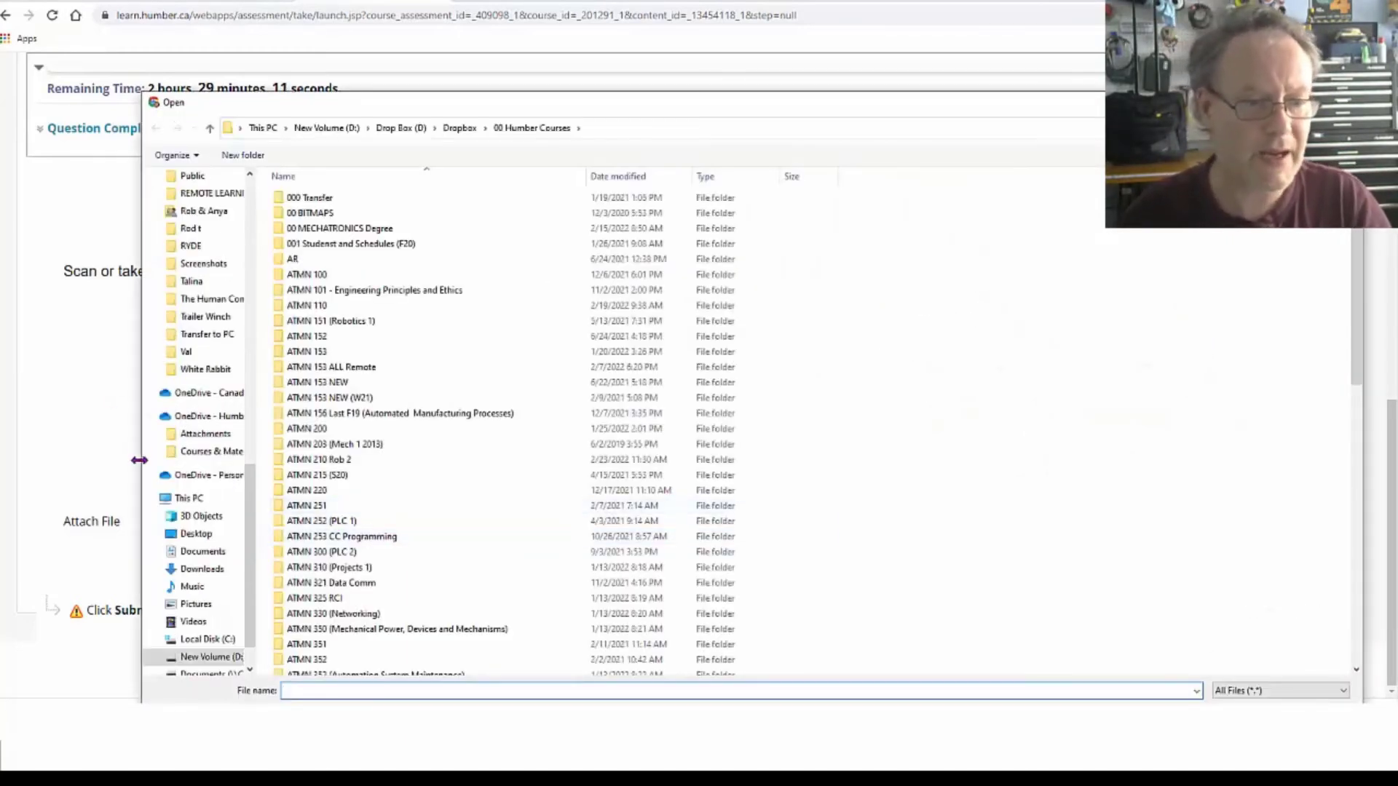
scroll(182, 648, down, 1)
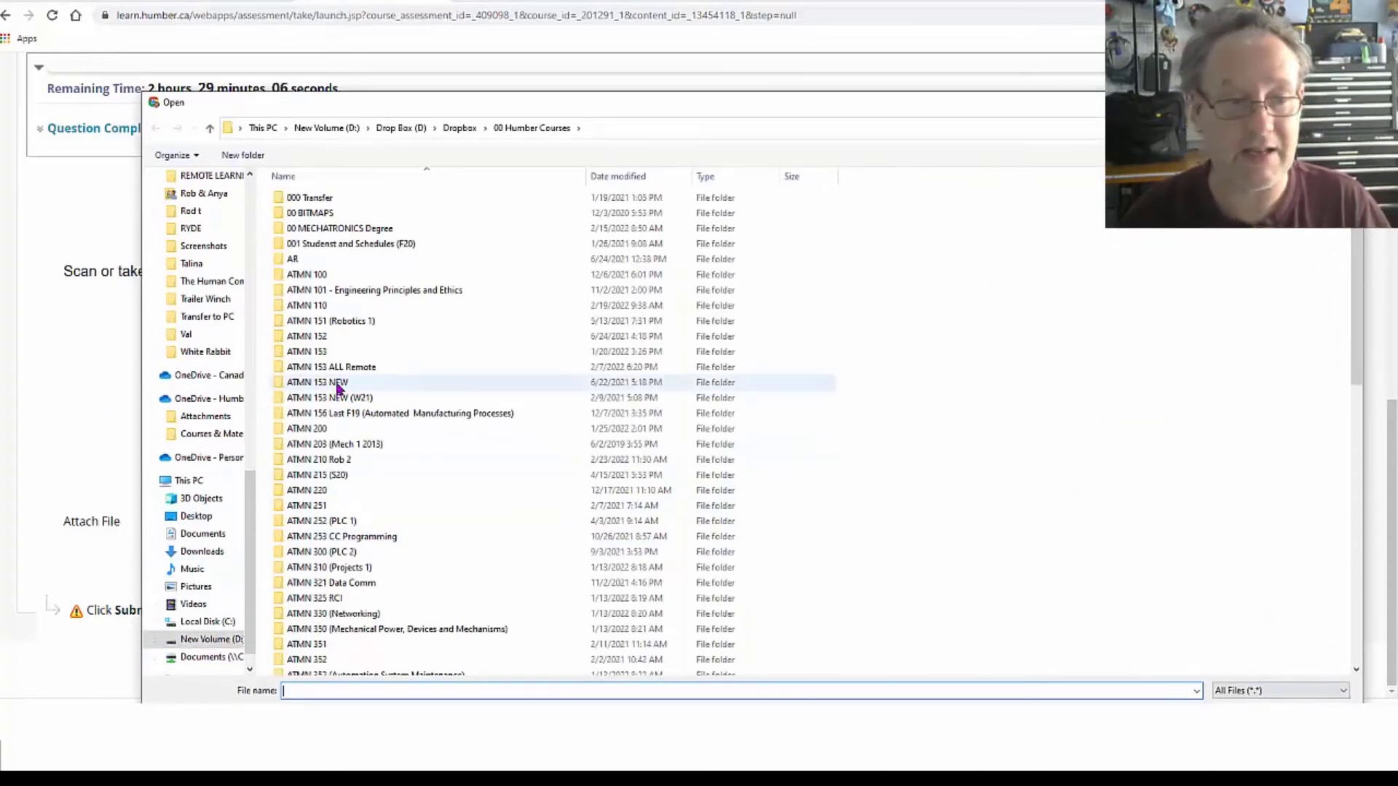
scroll(437, 444, down, 15)
click(328, 483)
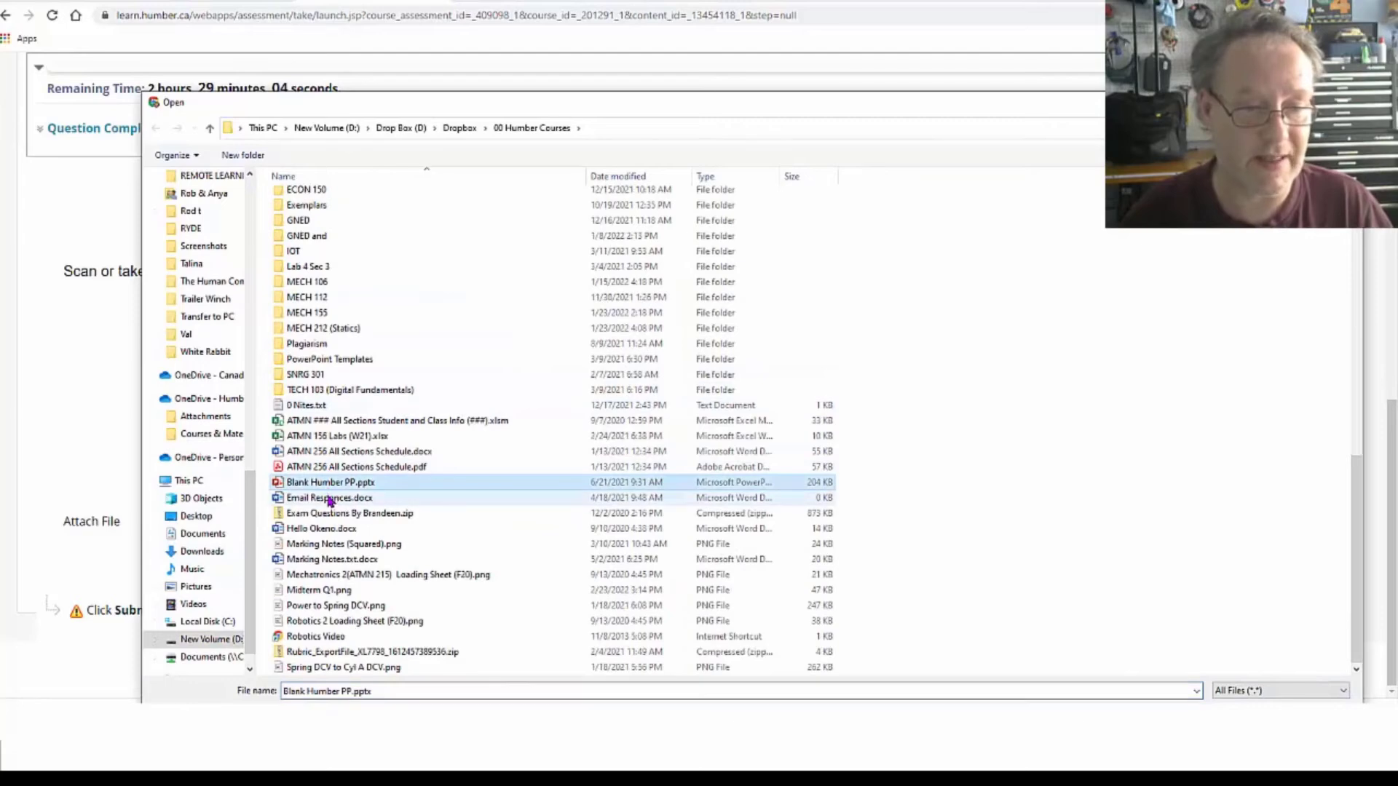
key(Return)
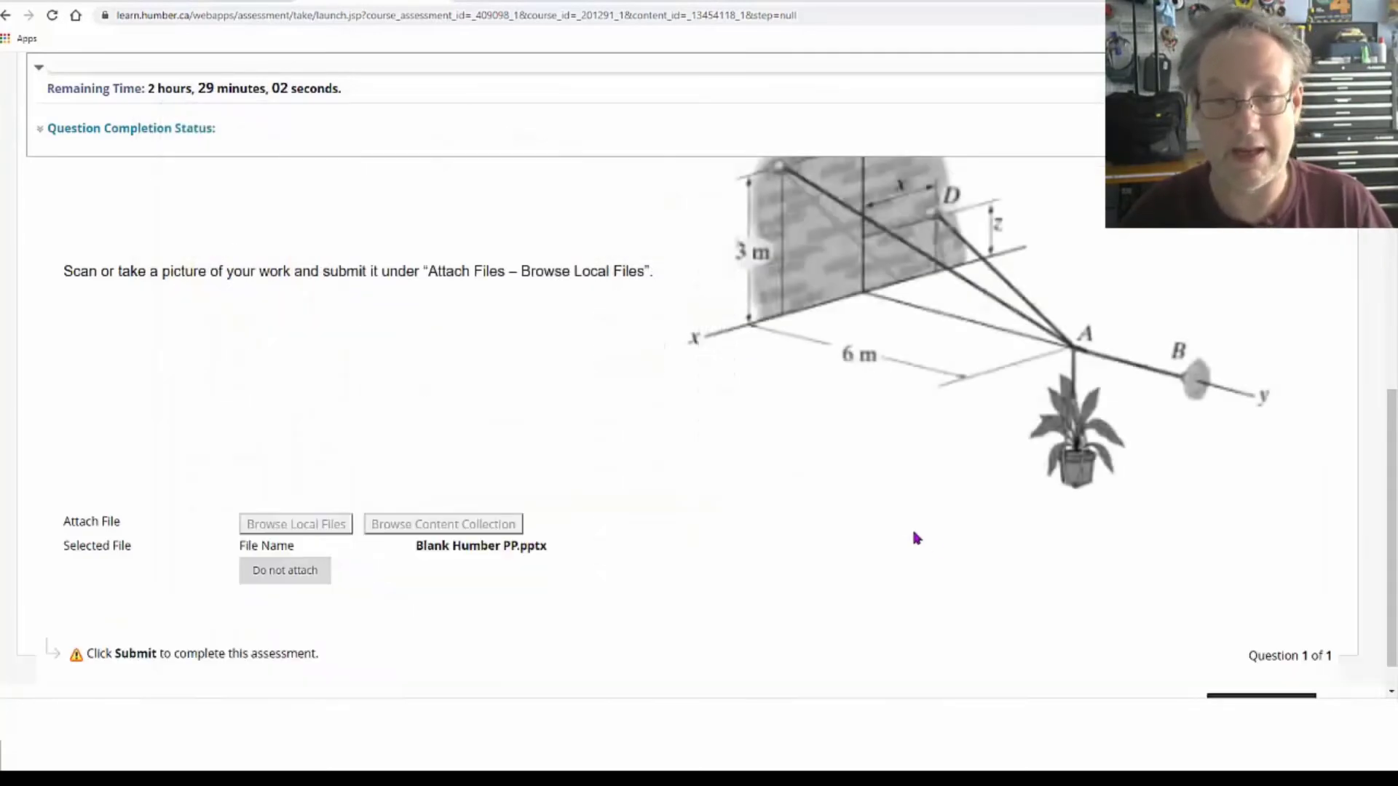
Step: Save the answer, then submit the Midterm W22 test and confirm the submission
scroll(895, 513, down, 2)
click(1271, 674)
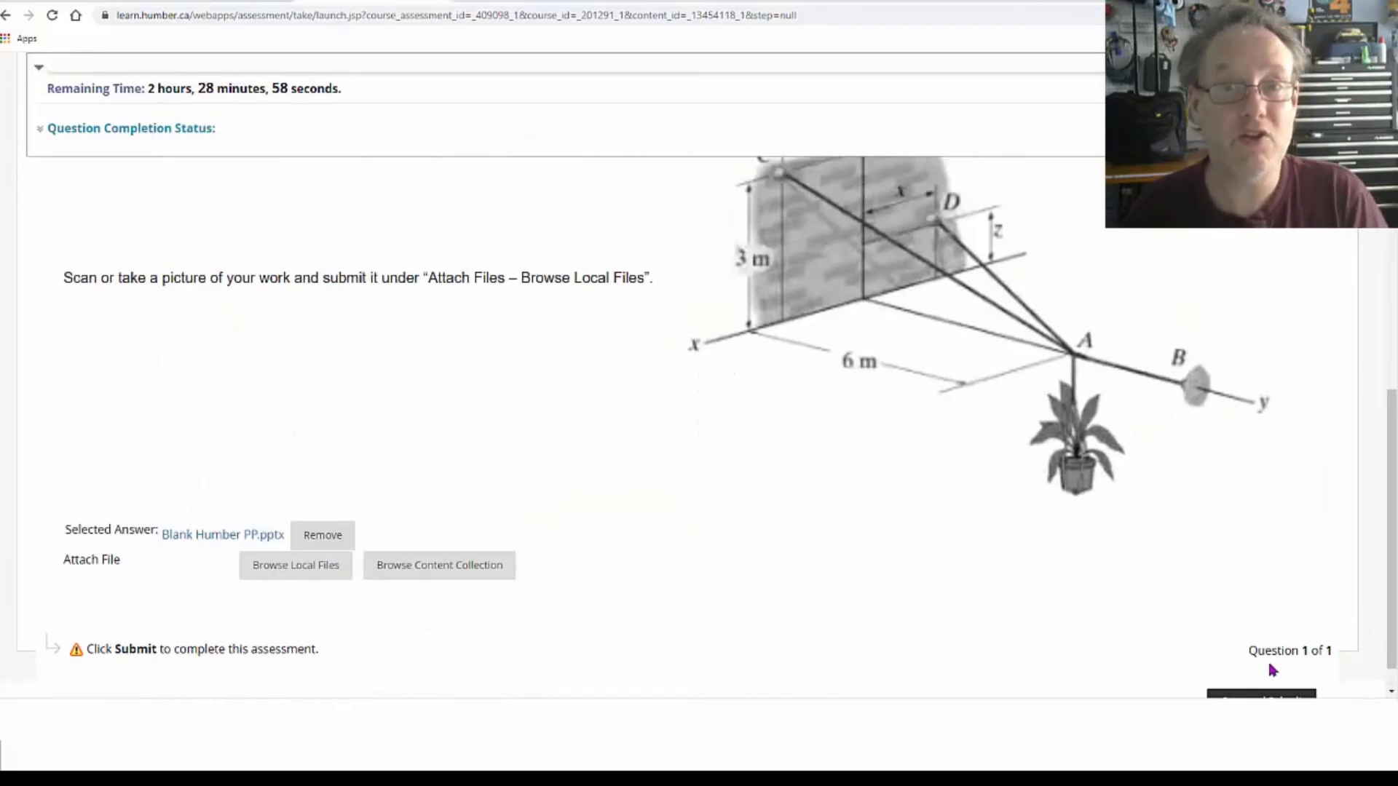
scroll(1340, 578, down, 1)
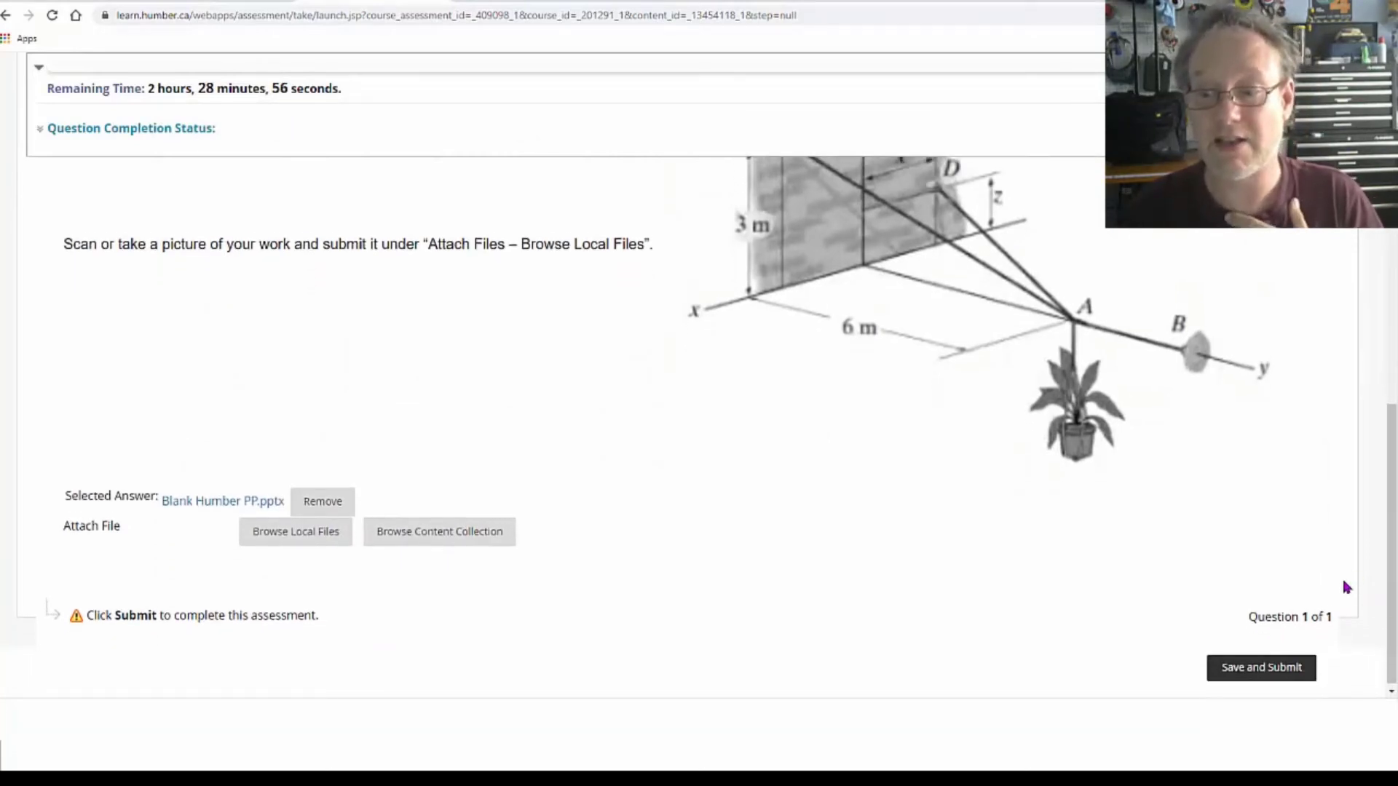
click(1277, 676)
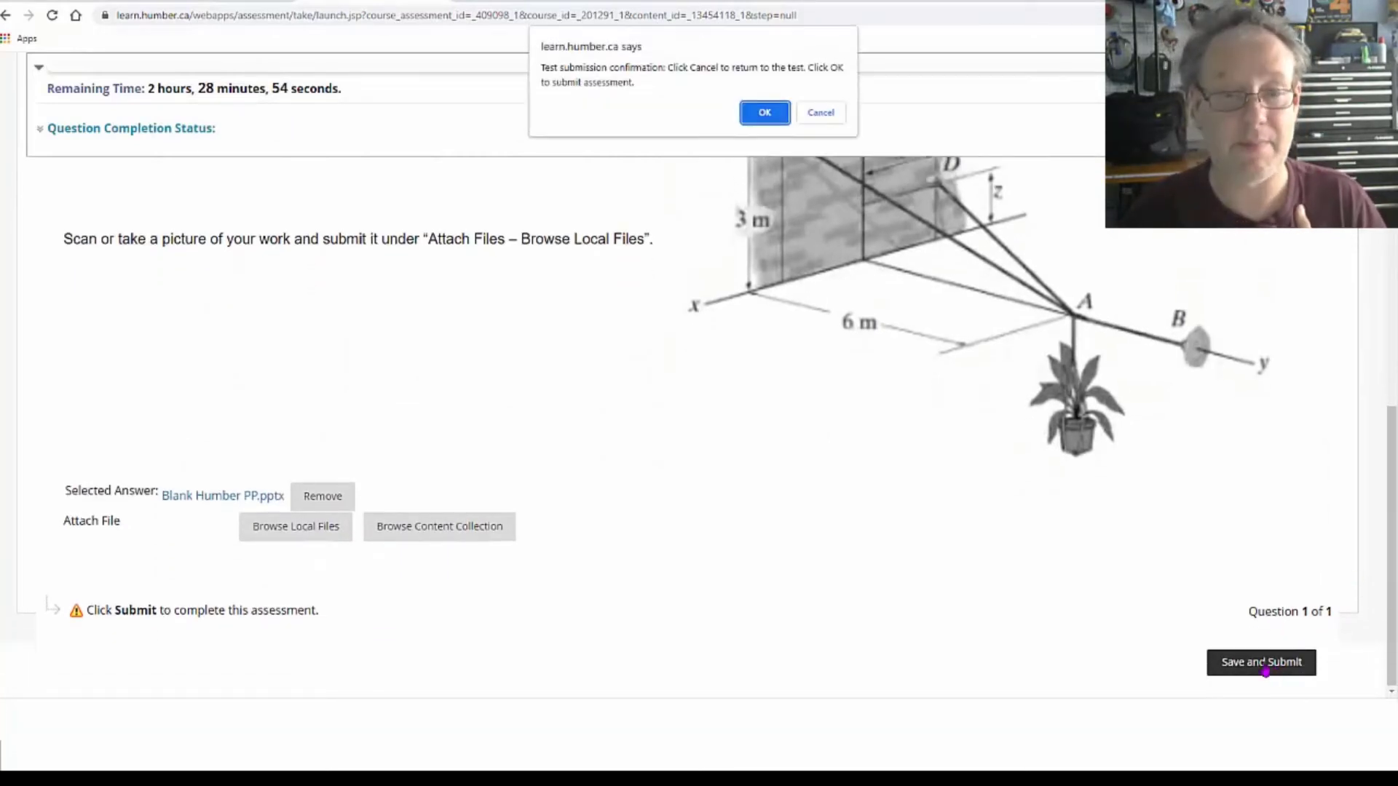
click(762, 115)
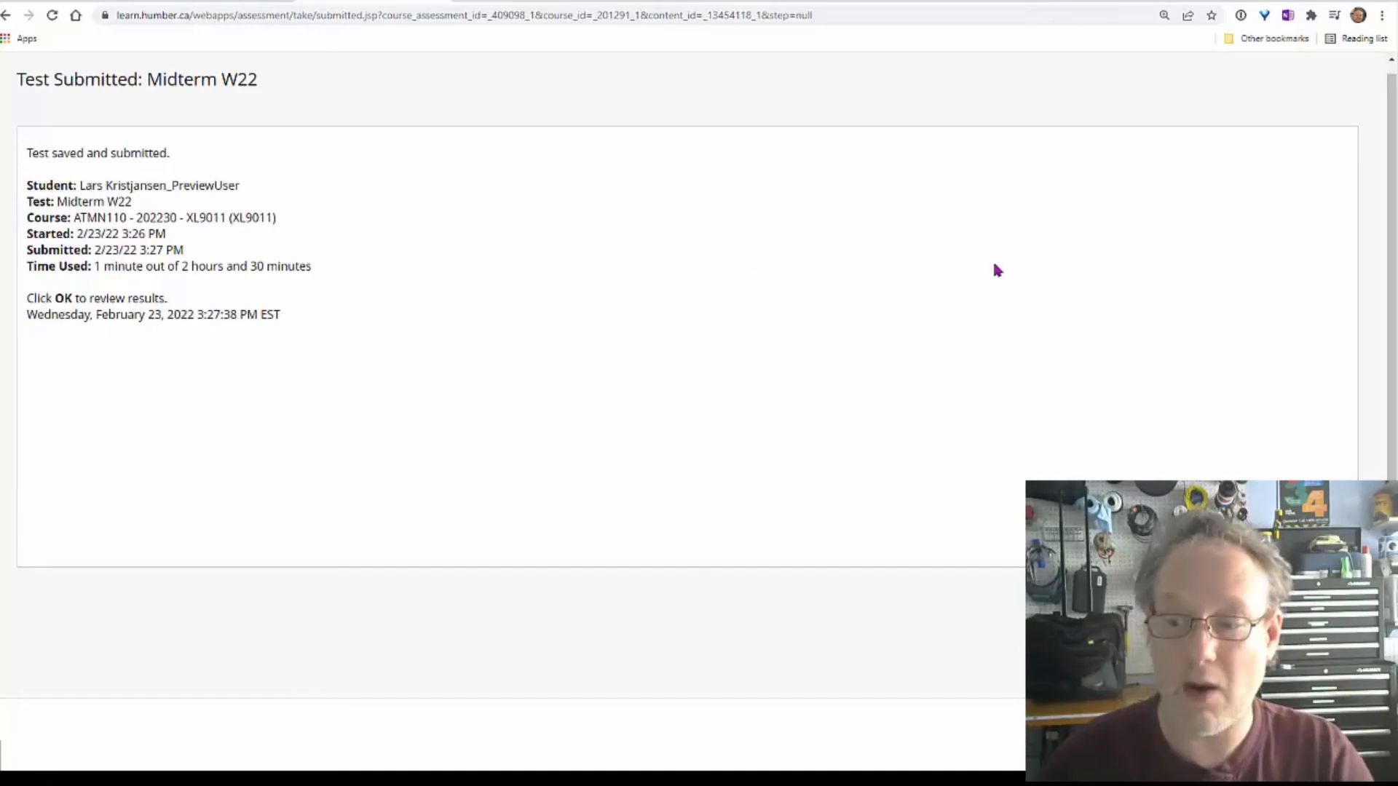
Step: Review the submission confirmation and exit student preview
click(1343, 732)
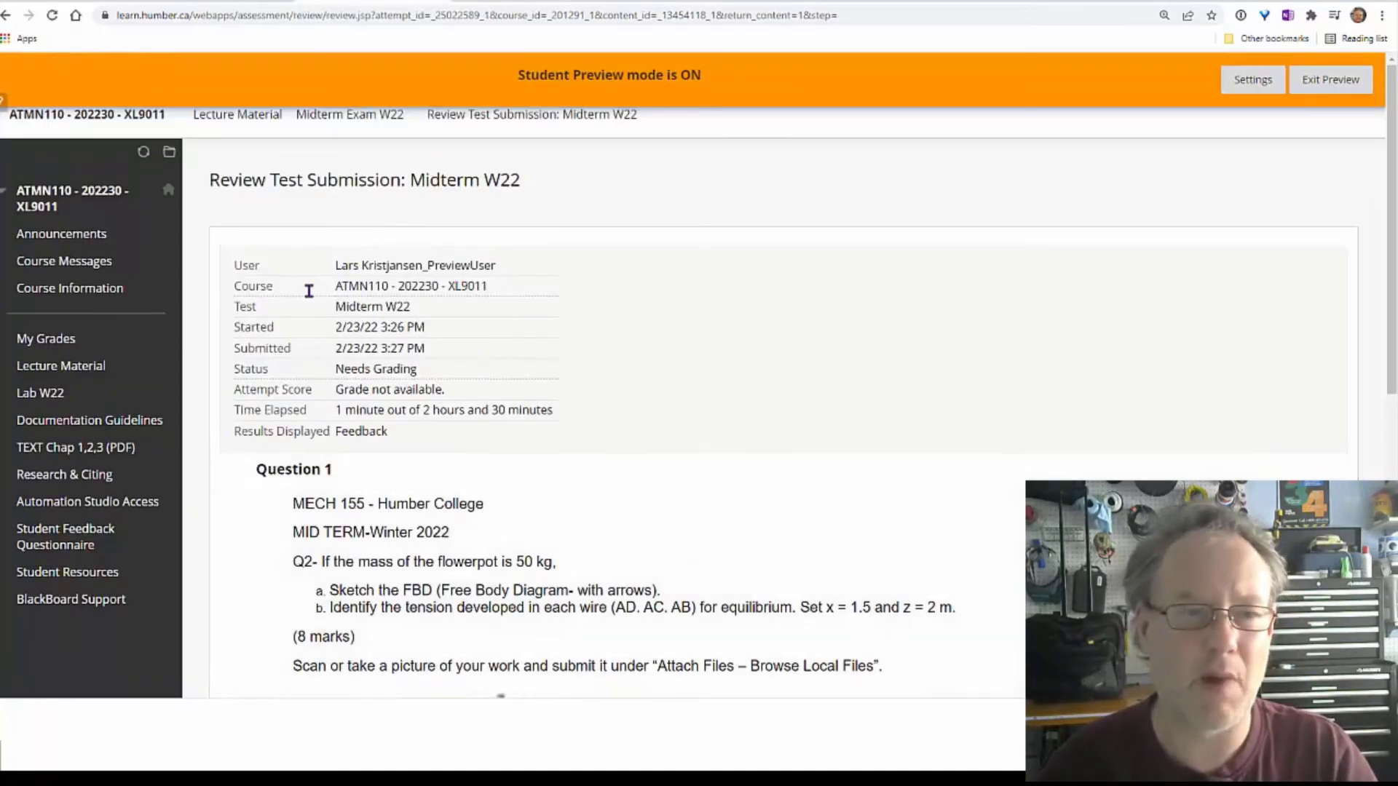
scroll(112, 331, down, 7)
scroll(111, 332, up, 5)
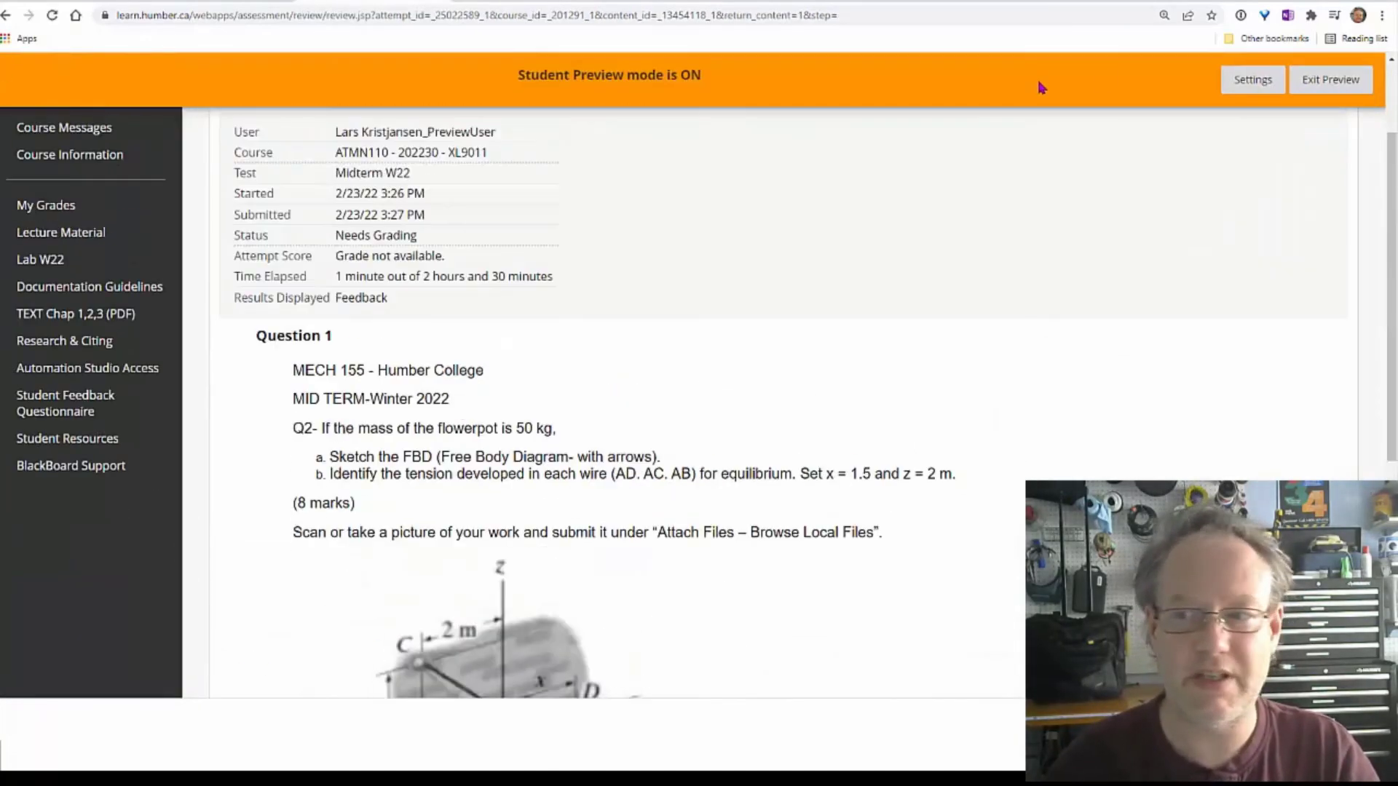
click(1351, 81)
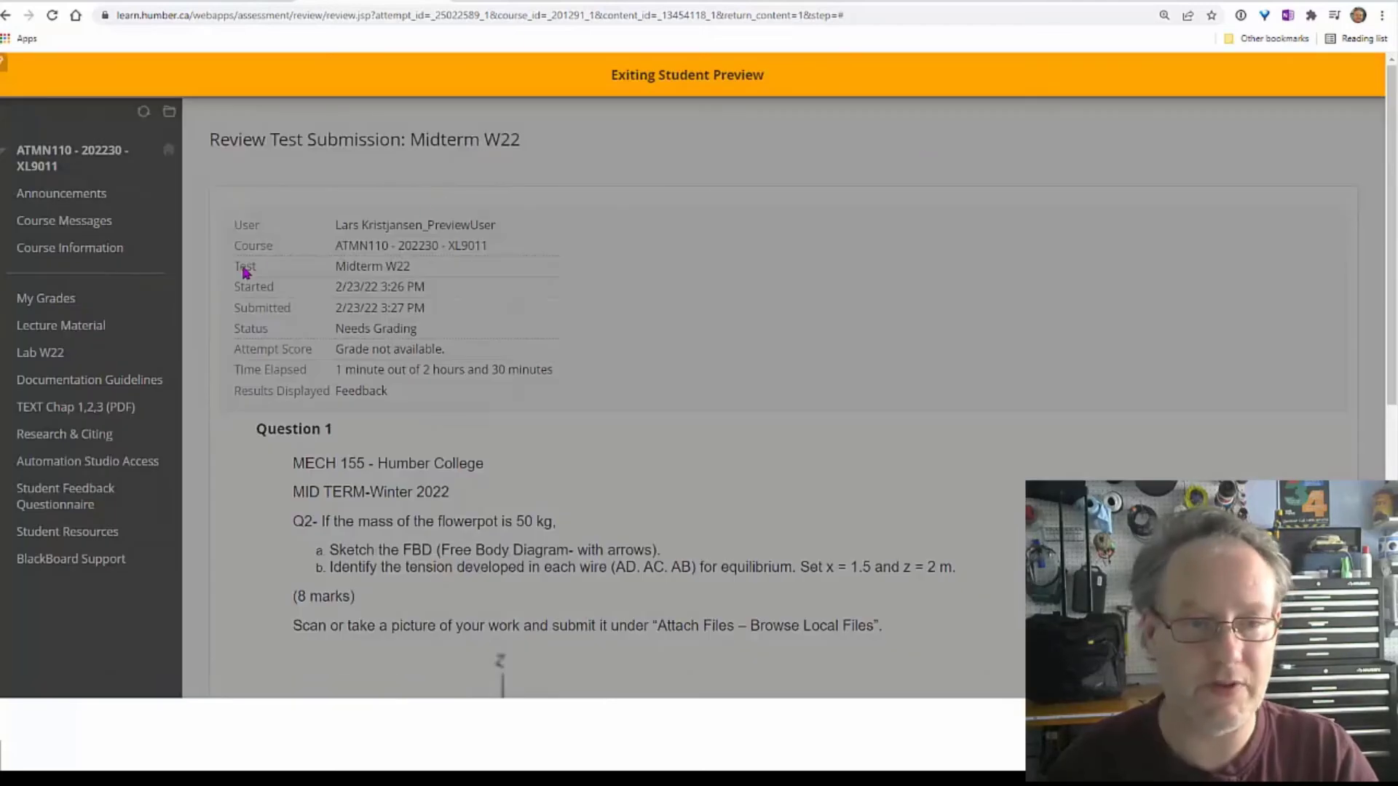
Step: In the Full Grade Center, open View Grade Details for the preview user's Midterm W22 cell
scroll(80, 363, down, 15)
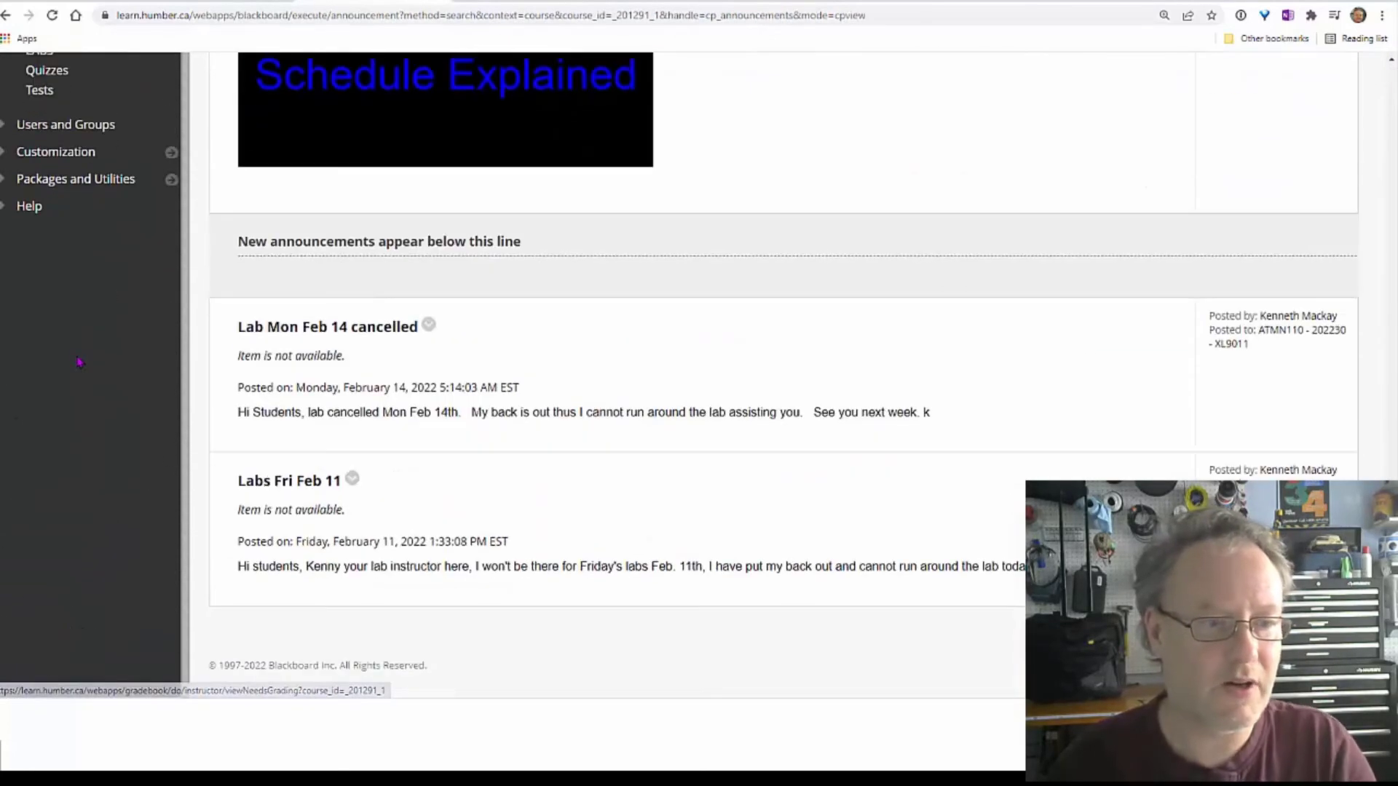
scroll(80, 363, up, 3)
scroll(80, 363, up, 2)
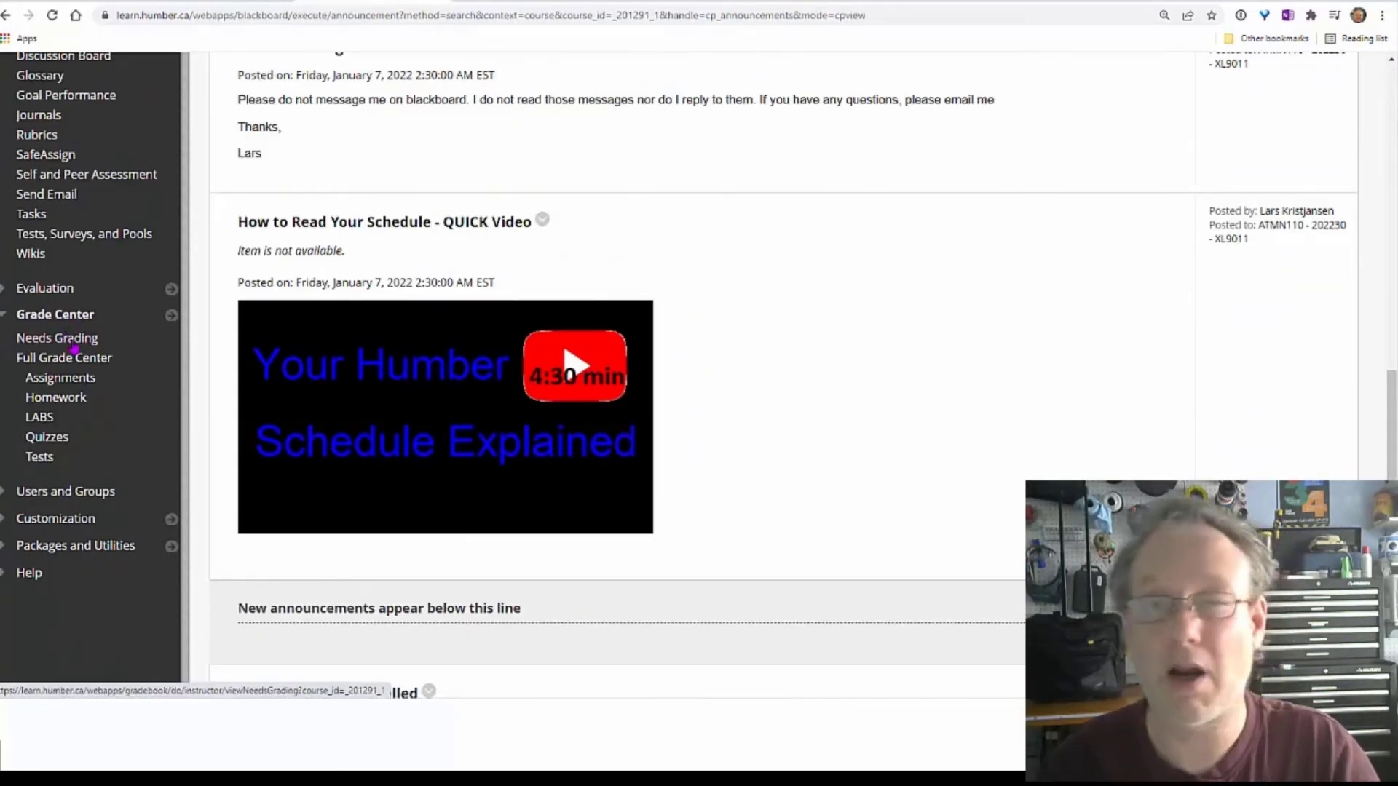
click(78, 364)
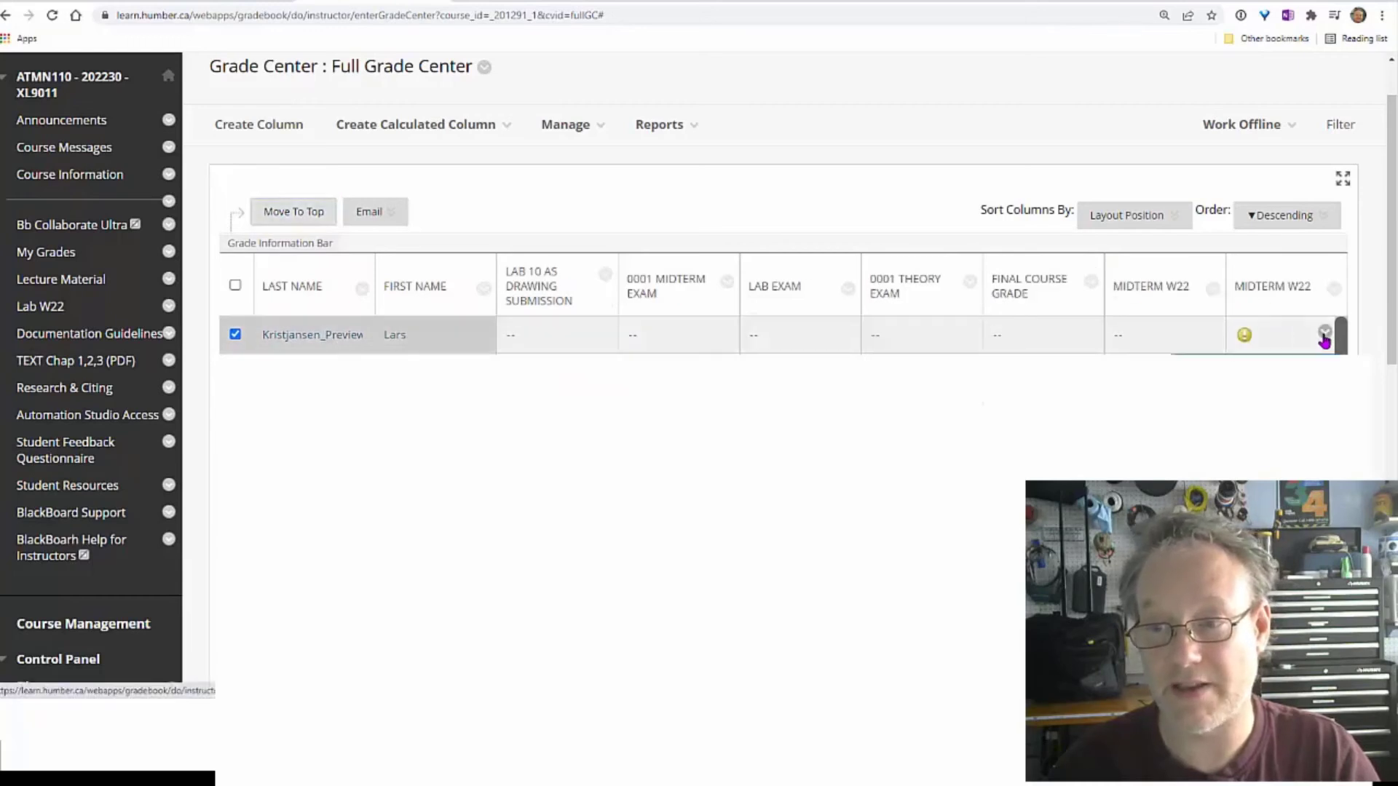
click(1243, 334)
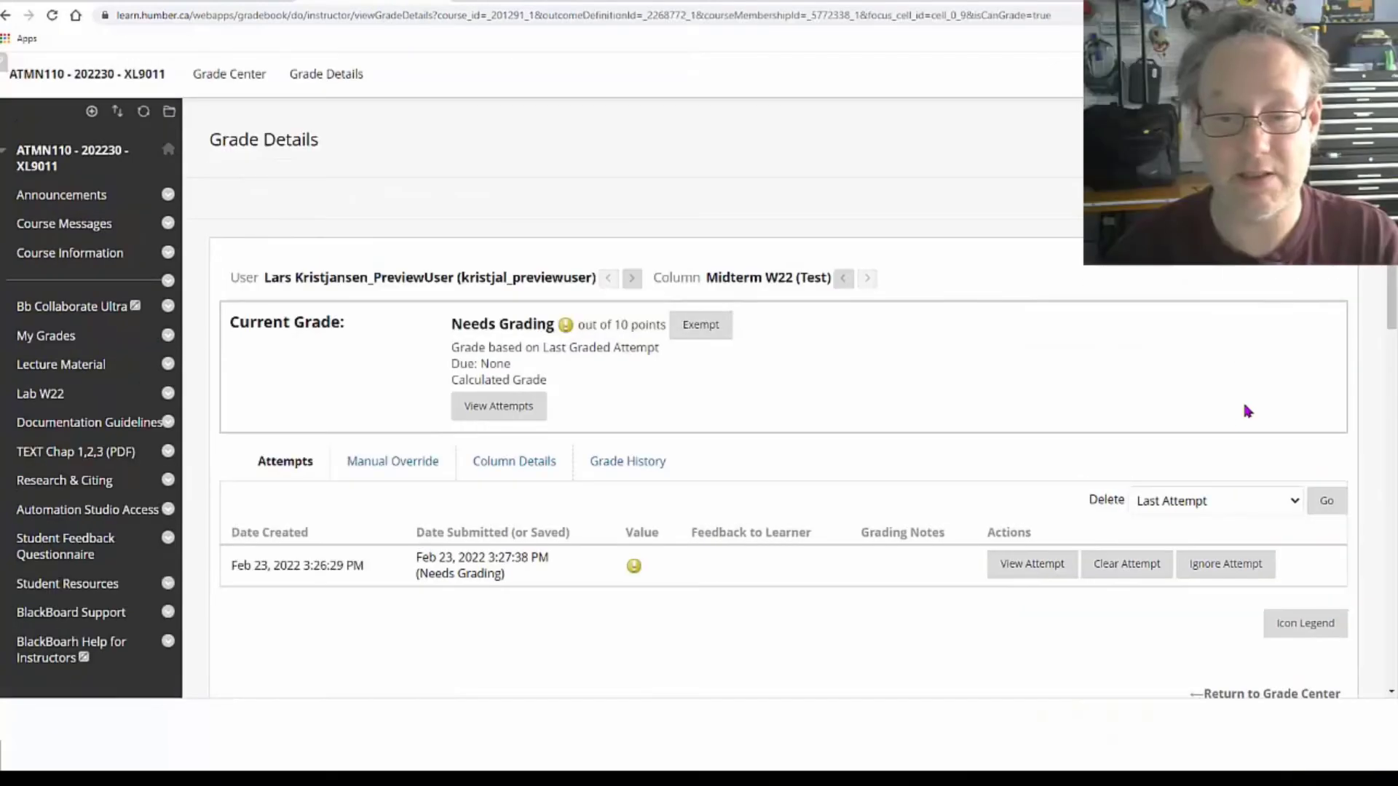
Step: Open the preview student's attempt and download the submitted Blank Humber PP.pptx
click(1044, 575)
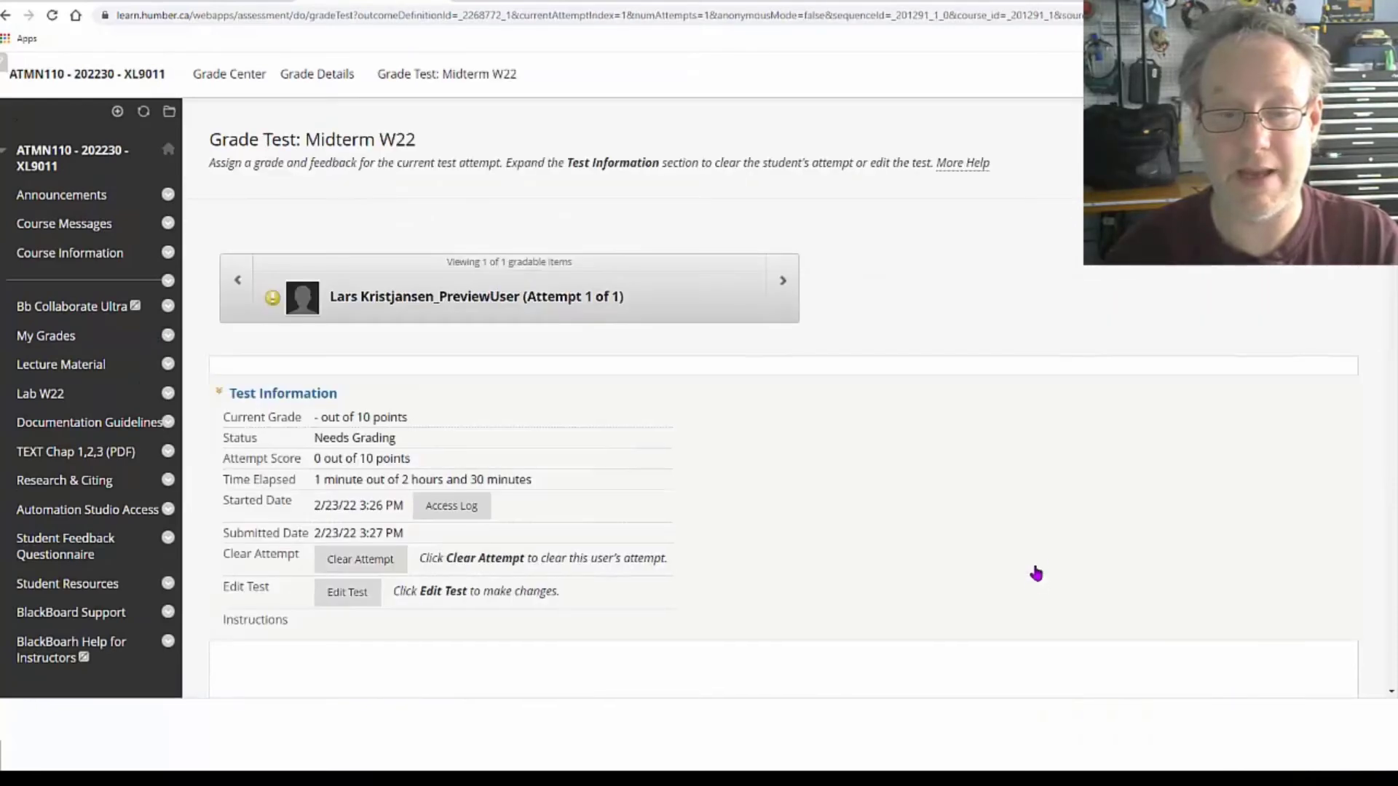
scroll(1048, 539, down, 3)
scroll(1051, 493, down, 1)
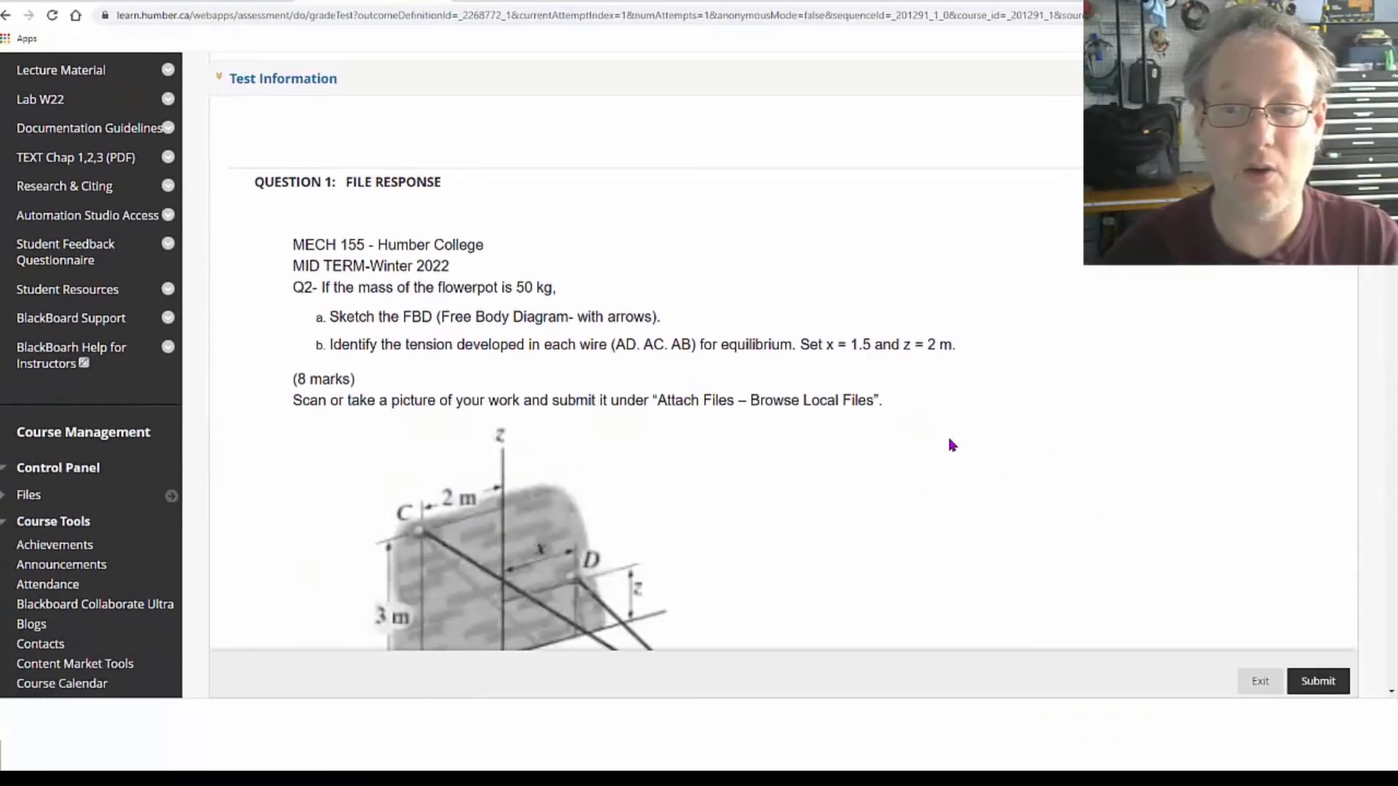
scroll(947, 437, down, 3)
scroll(728, 335, down, 3)
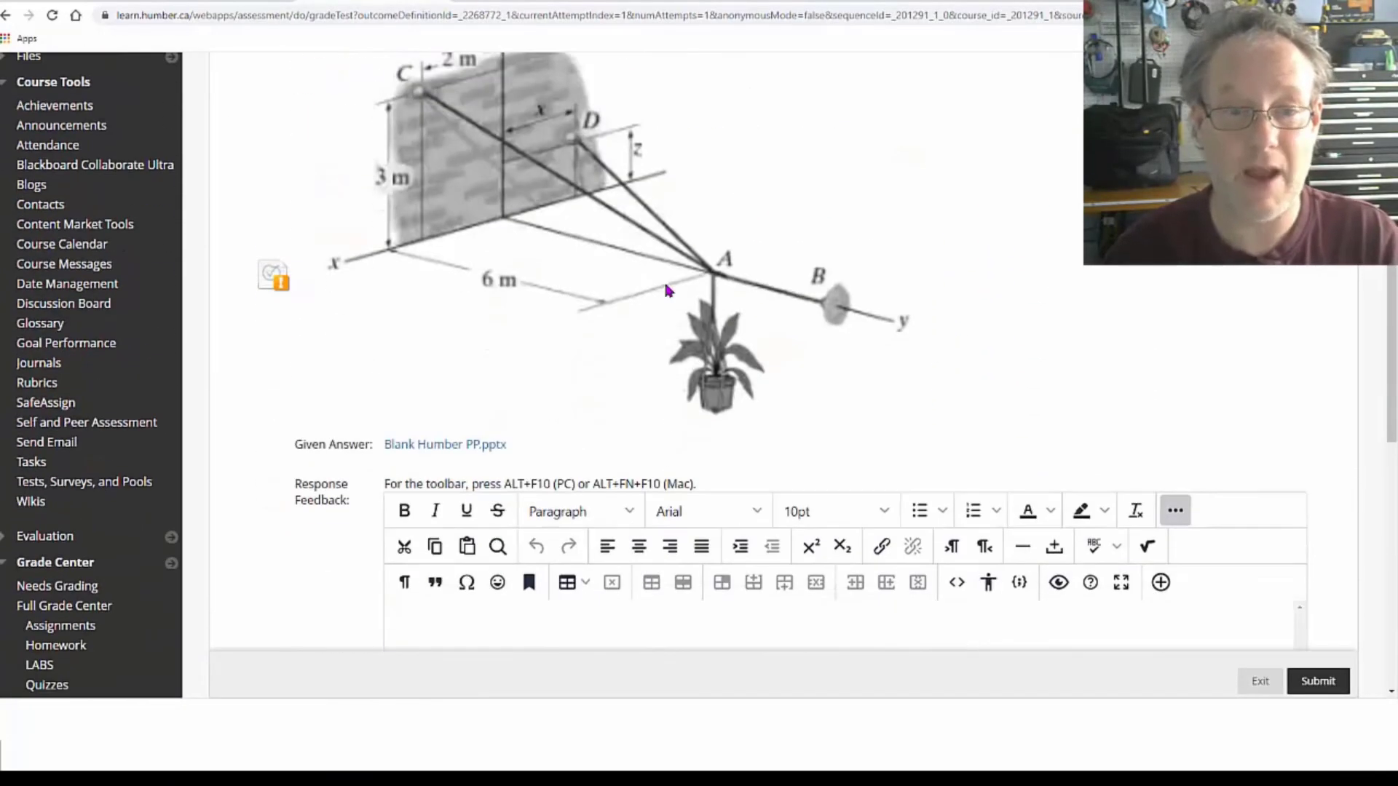
scroll(666, 240, up, 5)
scroll(581, 269, down, 10)
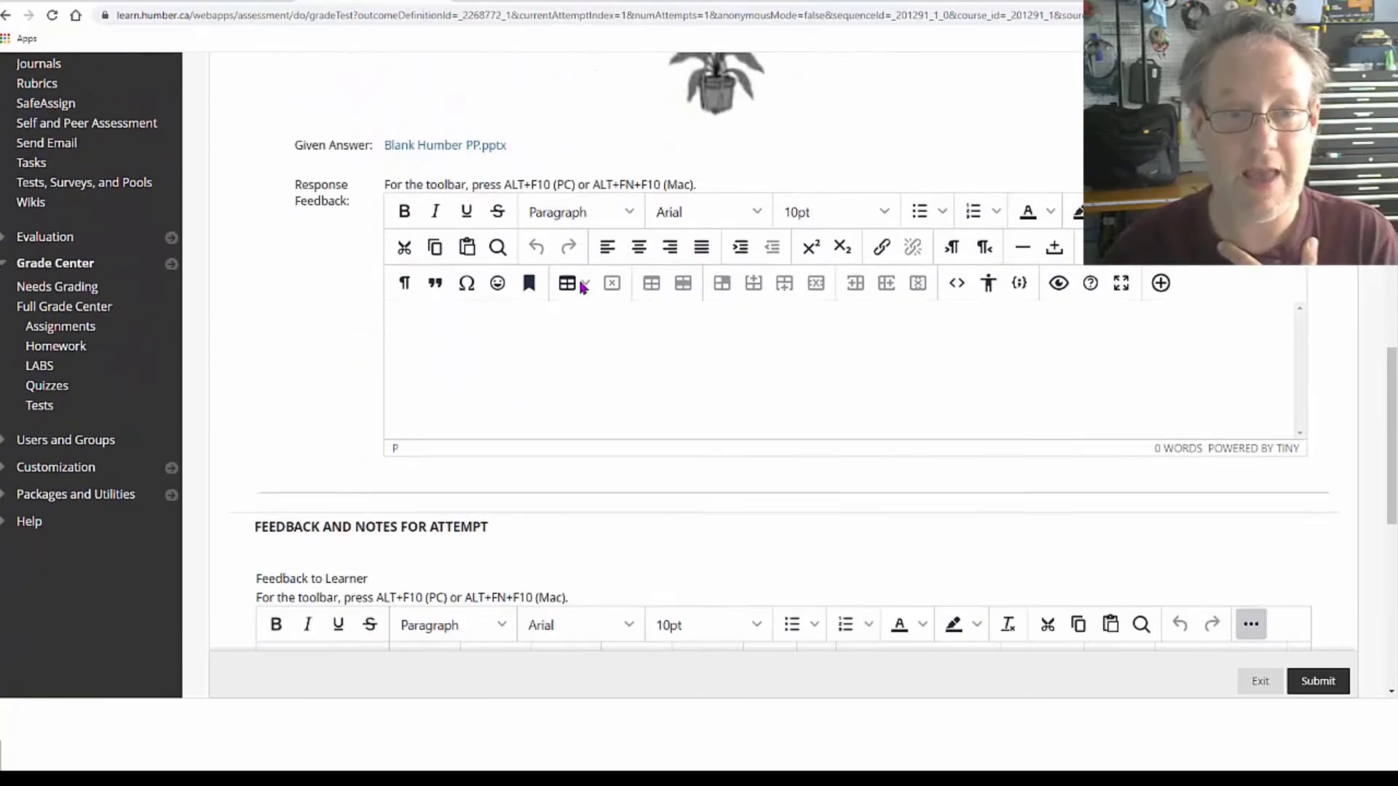
scroll(413, 85, up, 2)
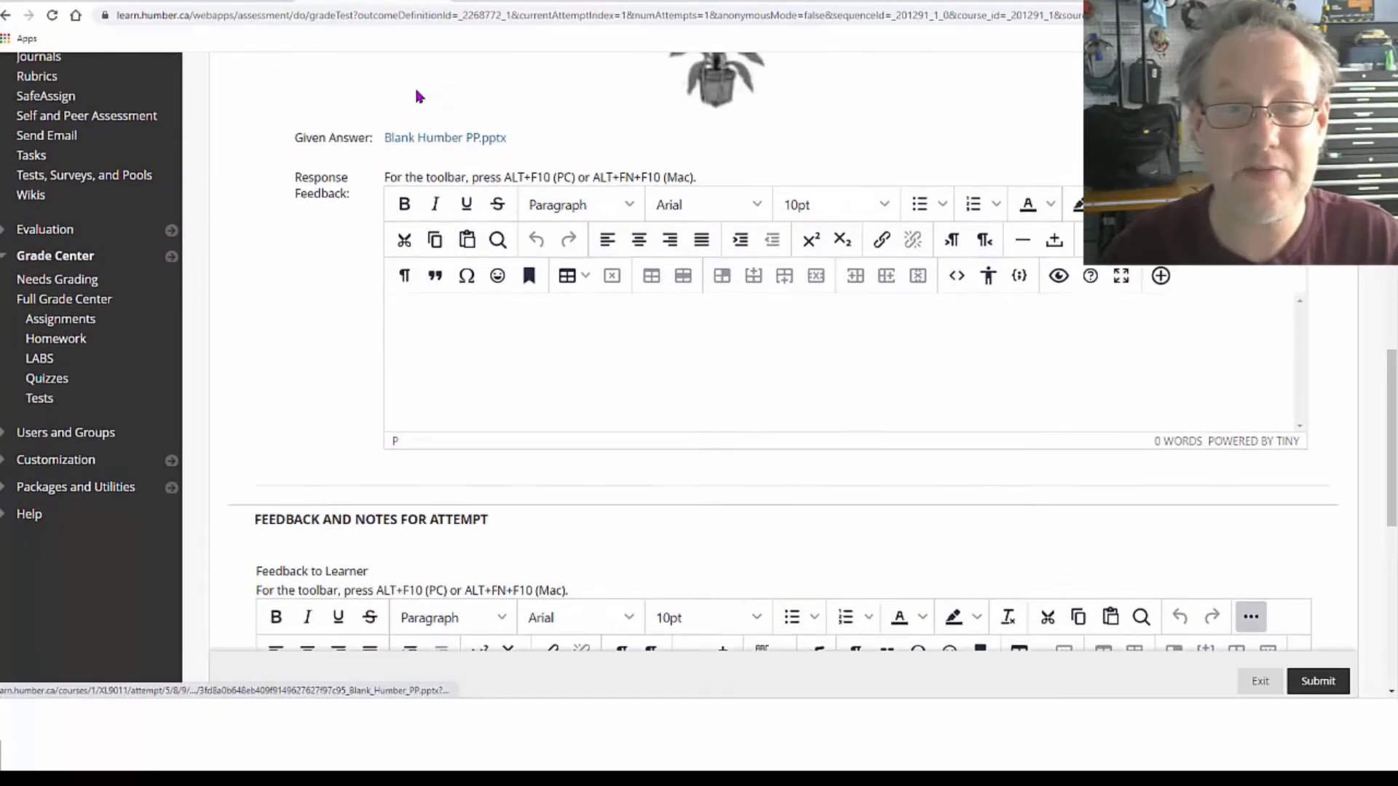
click(477, 226)
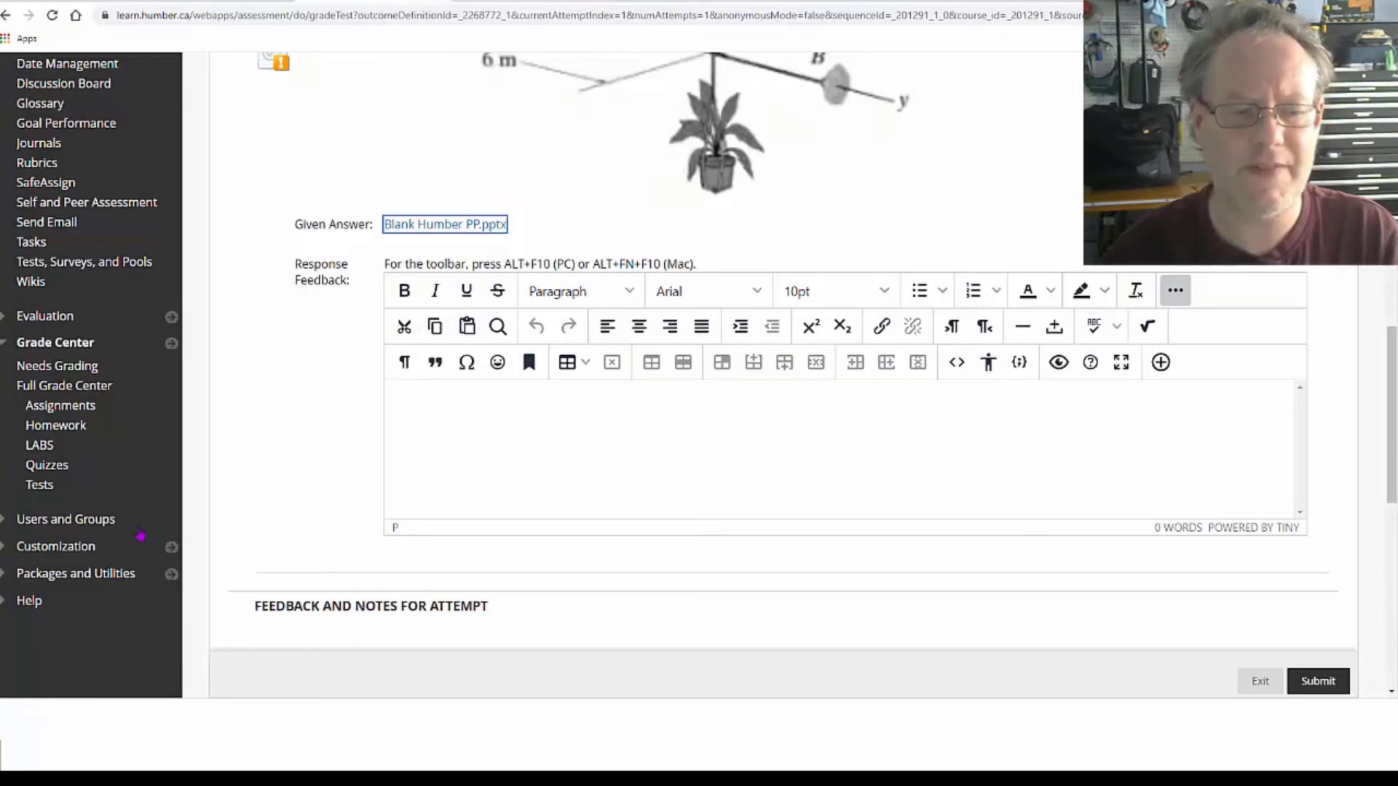
click(349, 347)
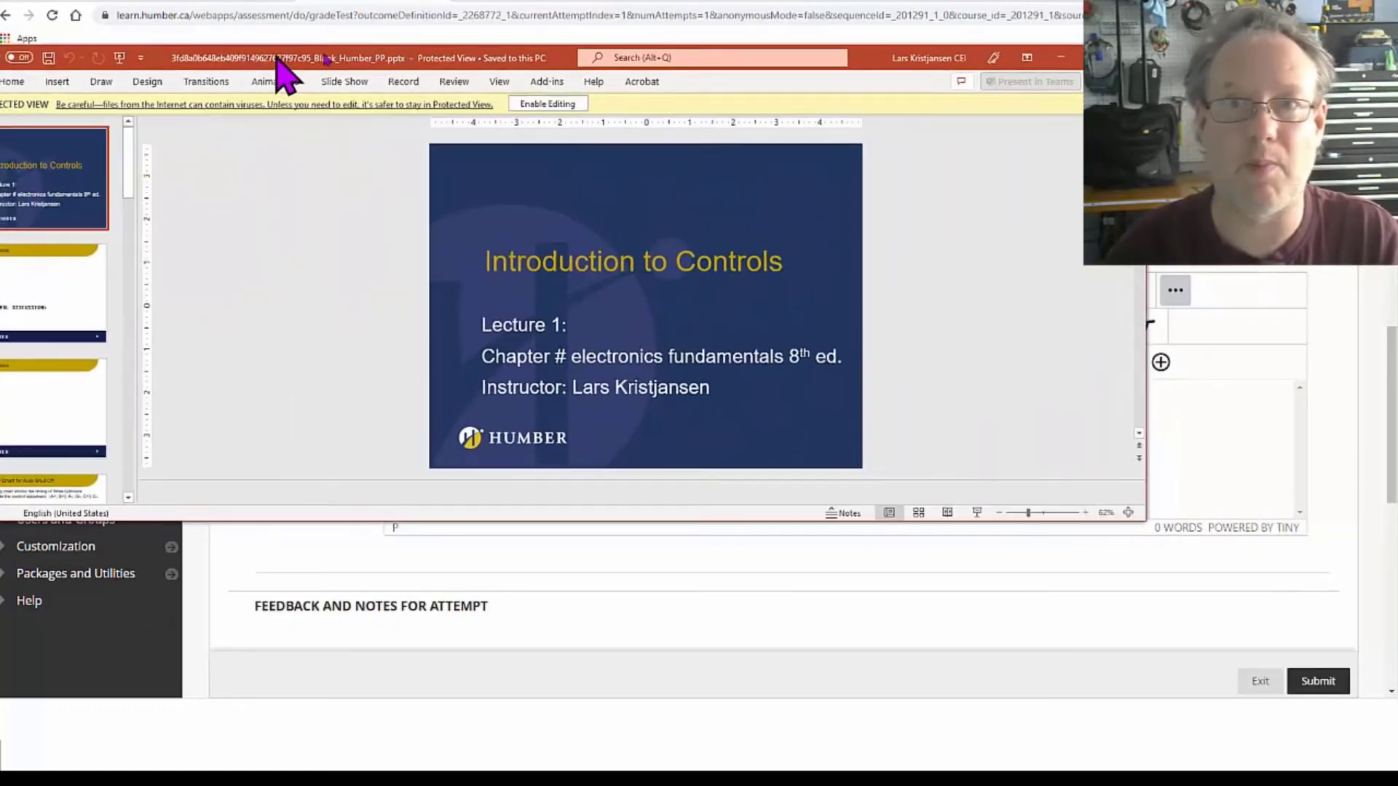
Step: Open the feedback-to-learner area for the Midterm W22 attempt
scroll(787, 313, up, 6)
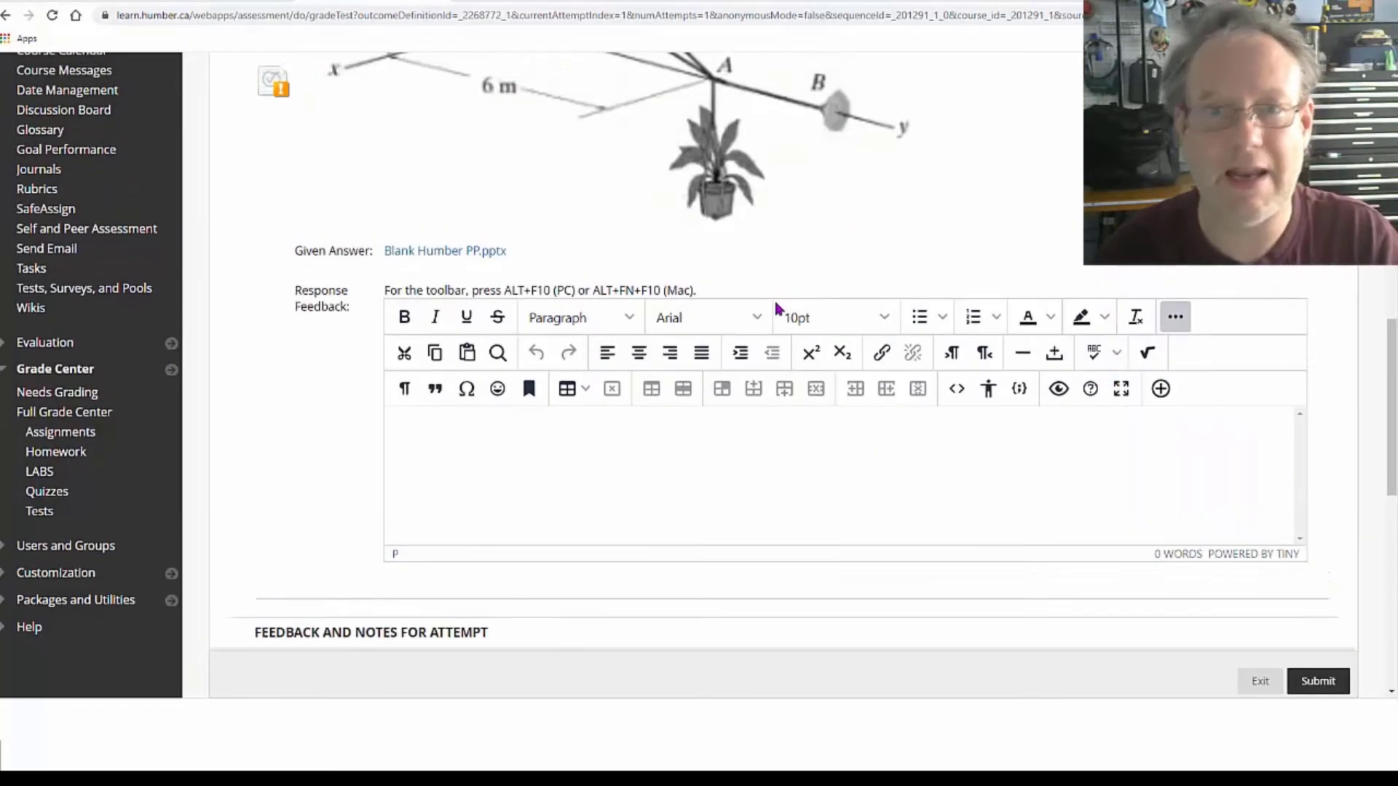
scroll(830, 291, up, 6)
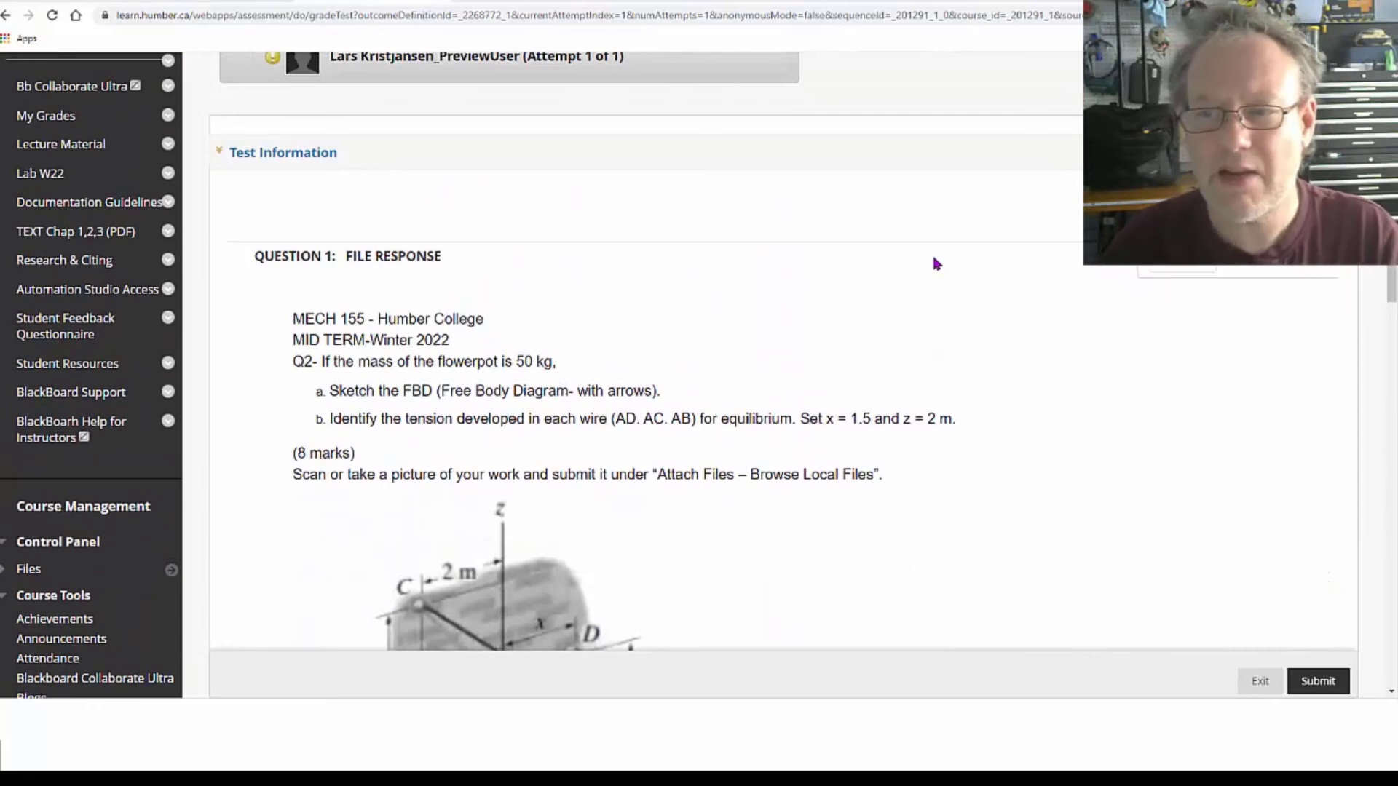
scroll(1092, 335, down, 2)
scroll(1200, 343, down, 15)
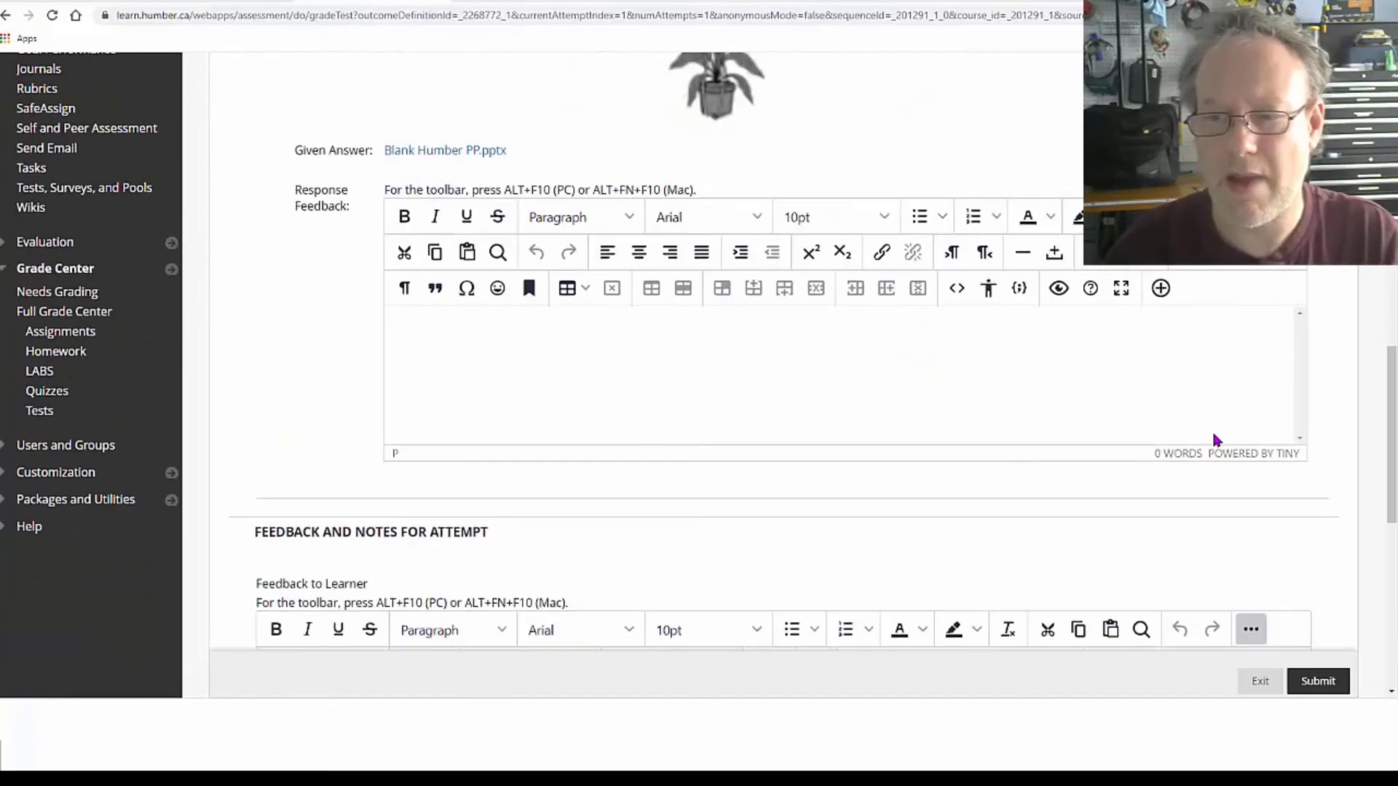
scroll(634, 320, up, 3)
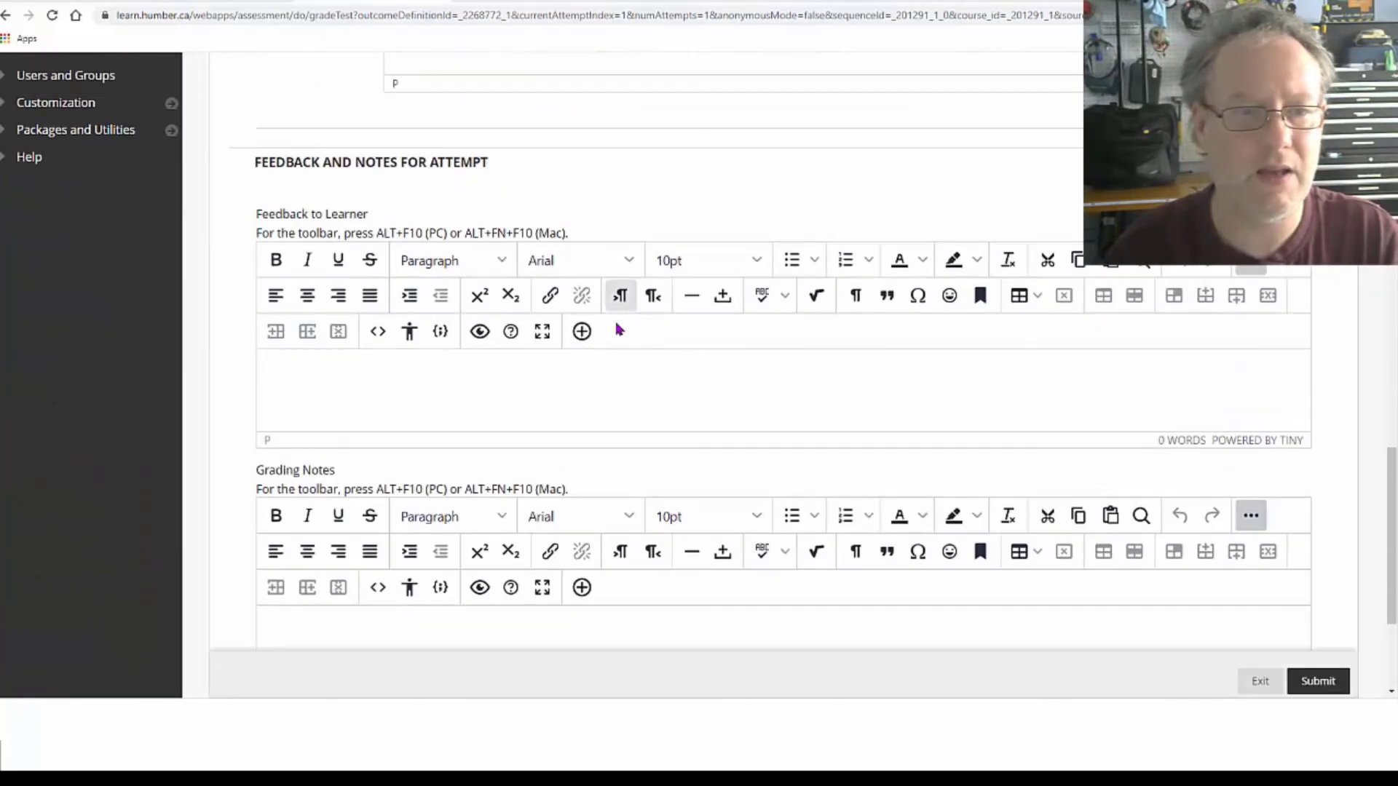
click(355, 372)
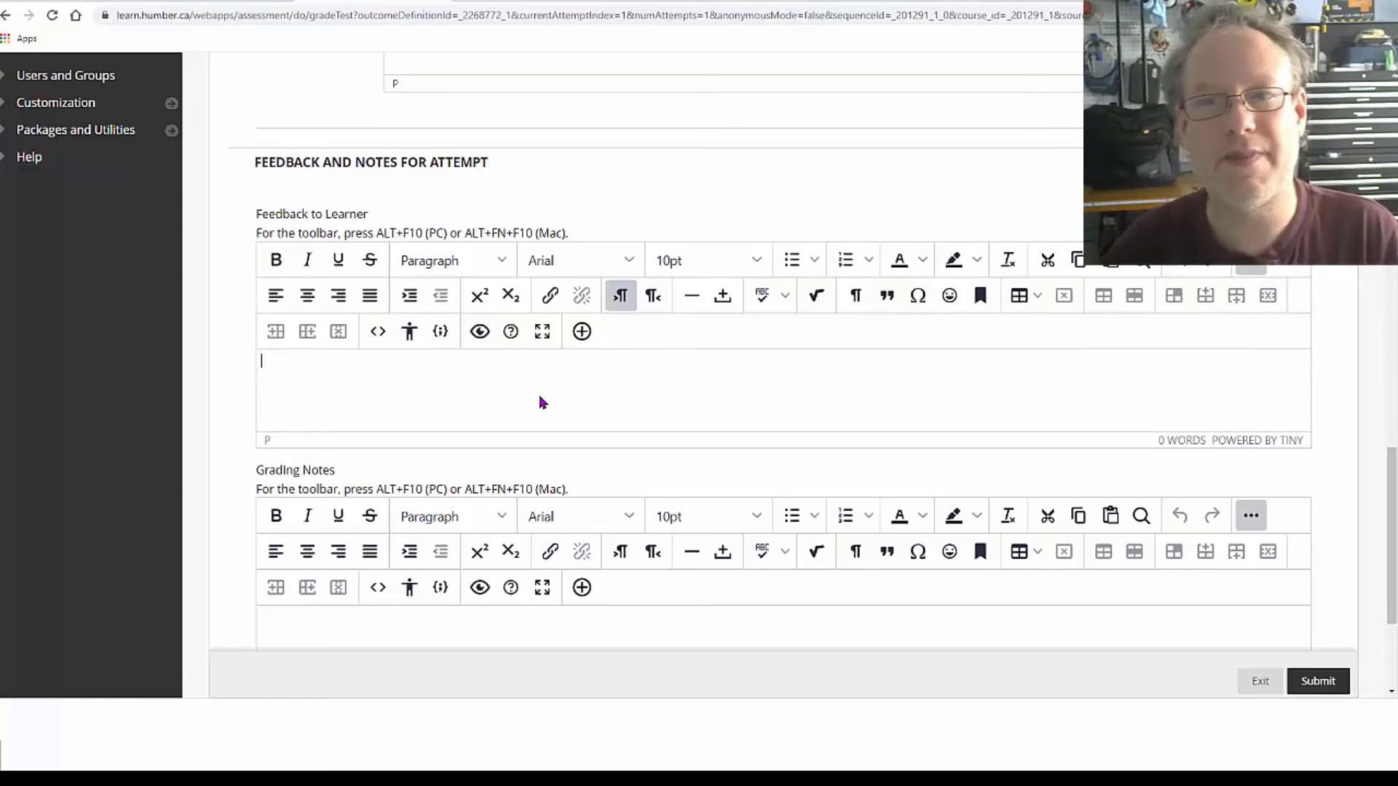
scroll(541, 400, up, 2)
scroll(542, 397, up, 5)
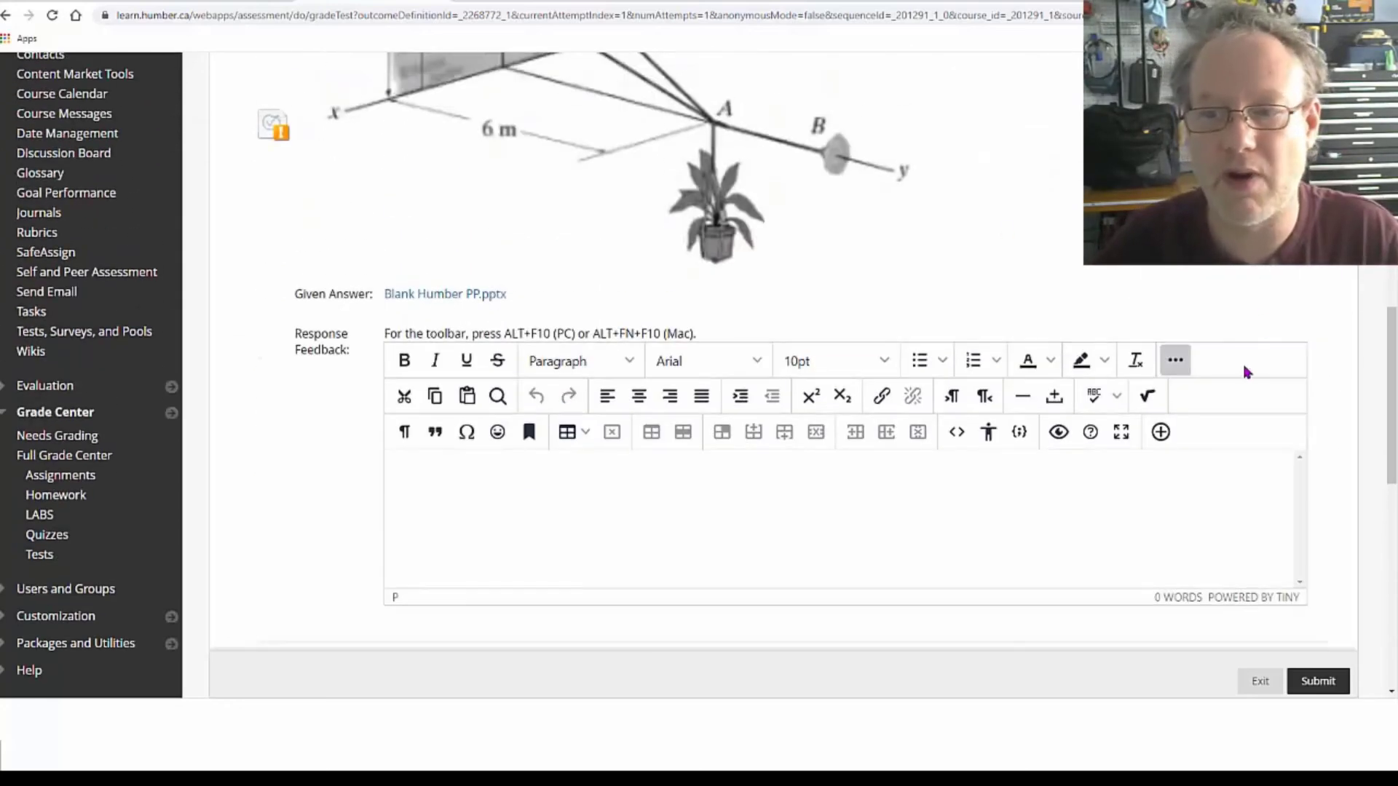
scroll(1282, 291, up, 3)
scroll(1303, 328, down, 6)
scroll(1302, 329, up, 10)
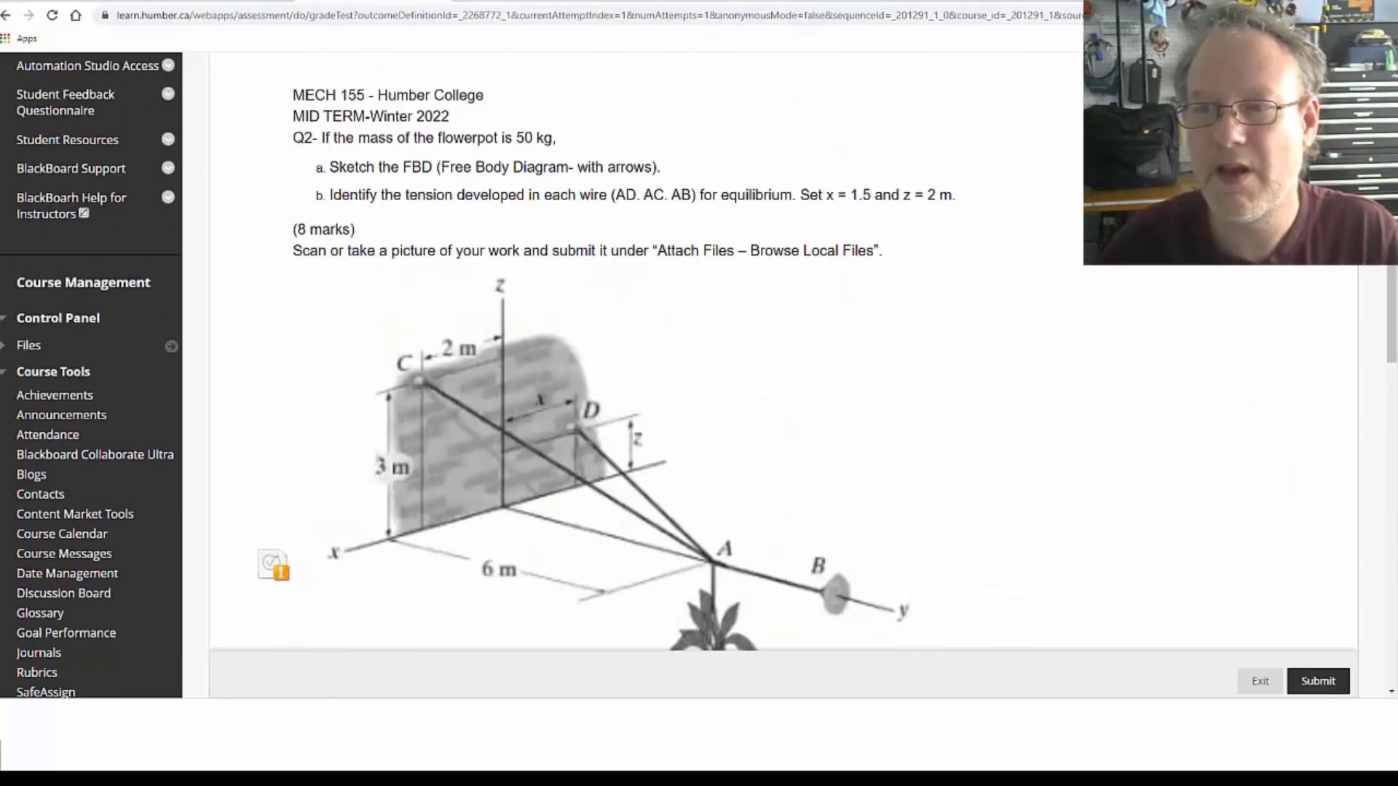
Step: Enter 8 as the attempt points and submit the grade
click(1206, 475)
text(8)
scroll(983, 470, down, 1)
scroll(982, 469, down, 10)
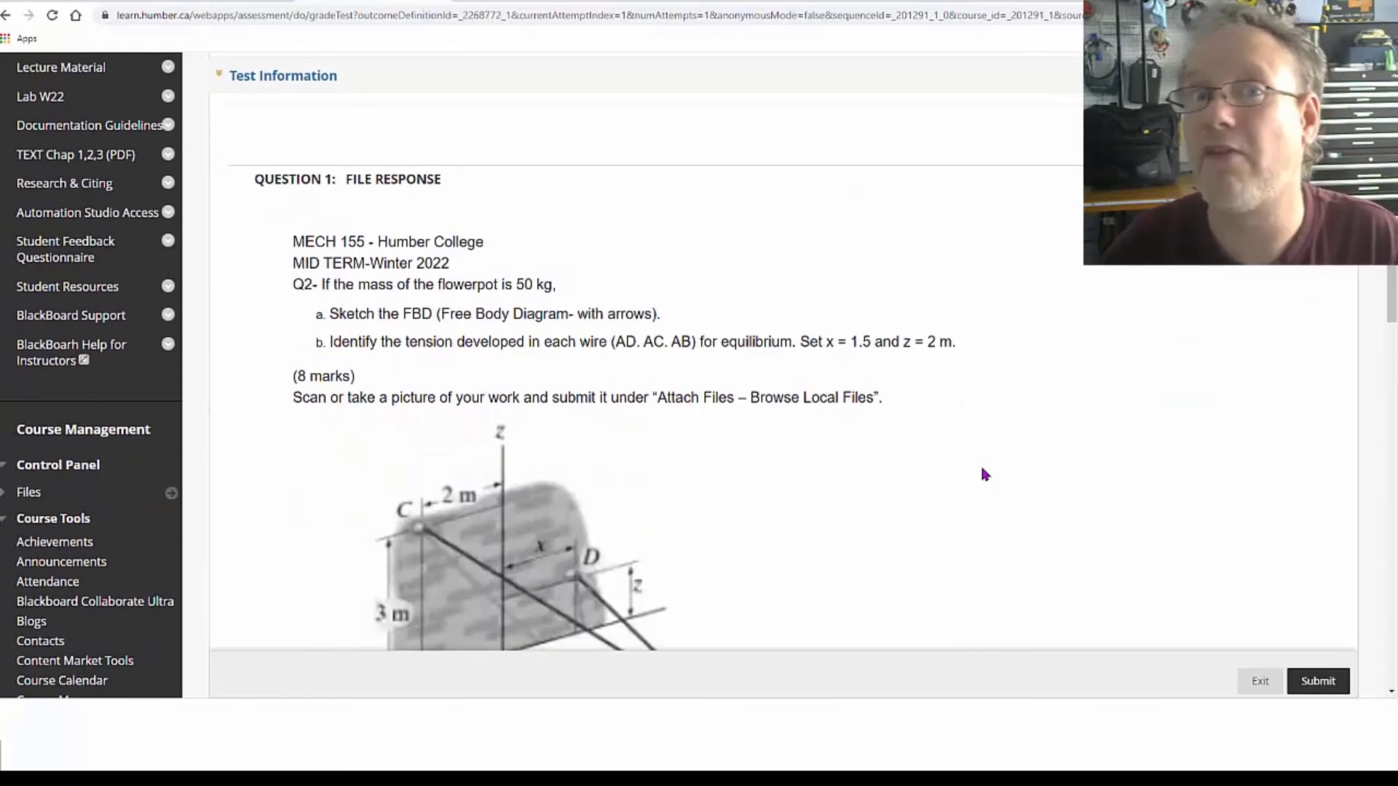
click(1327, 689)
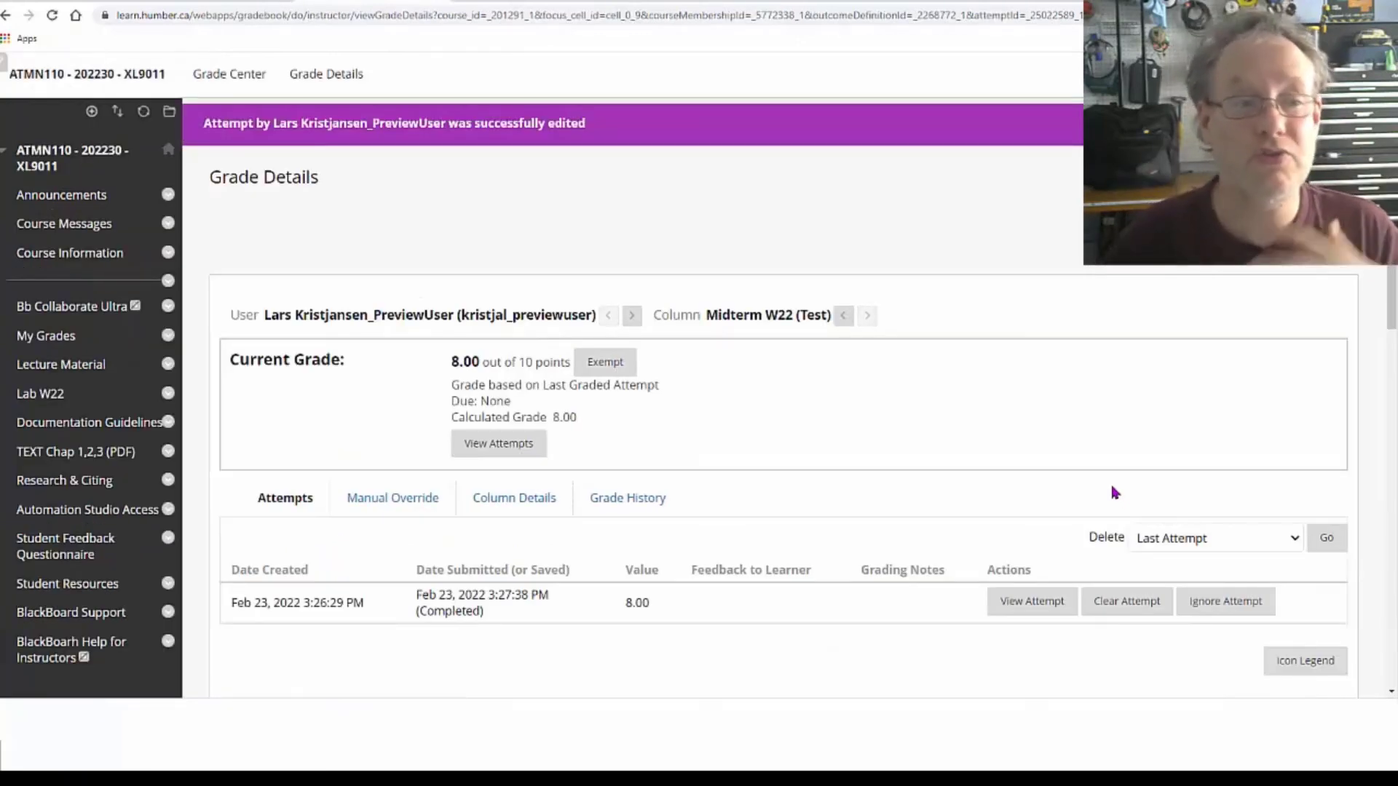
Step: Re-enter student preview and open Midterm W22 in My Grades to see the 8.00 grade
click(1155, 78)
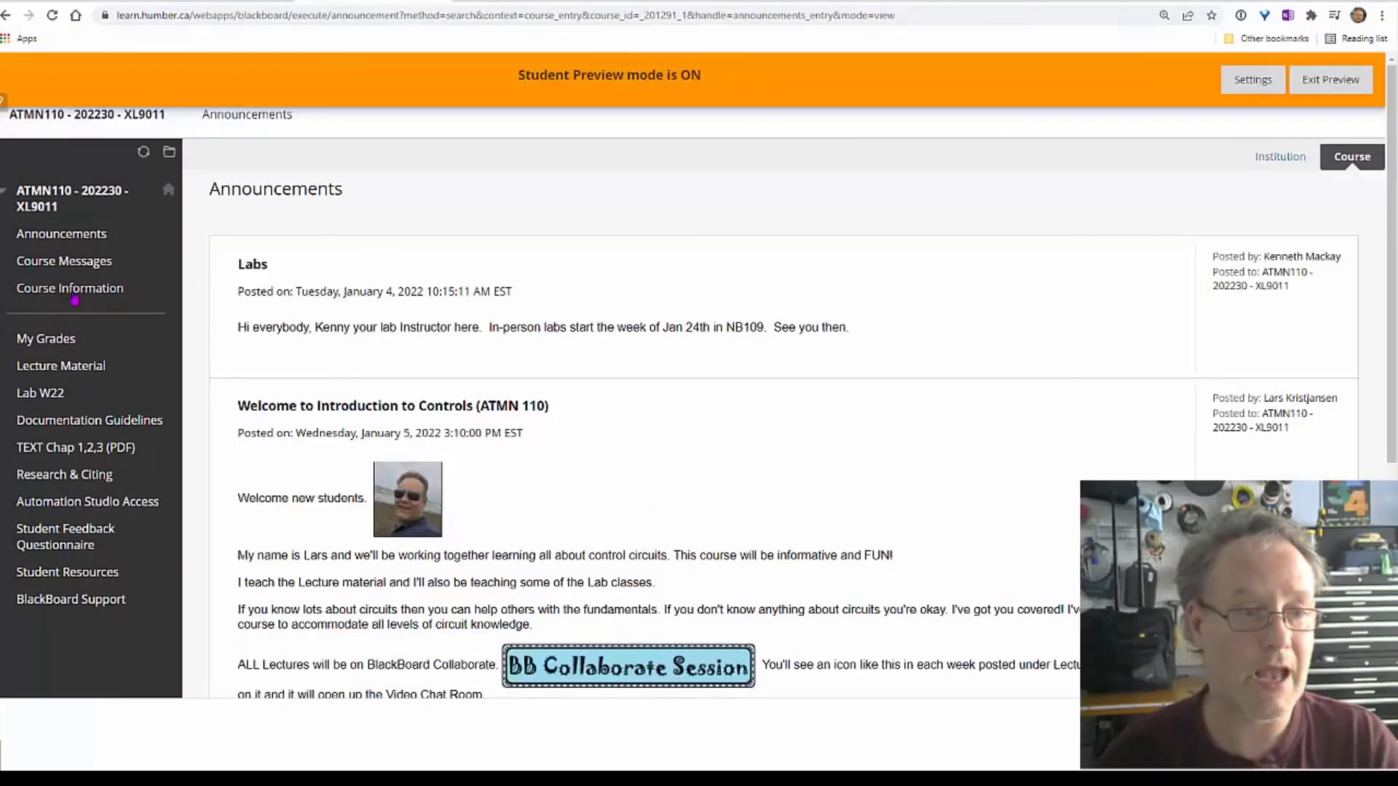
click(62, 339)
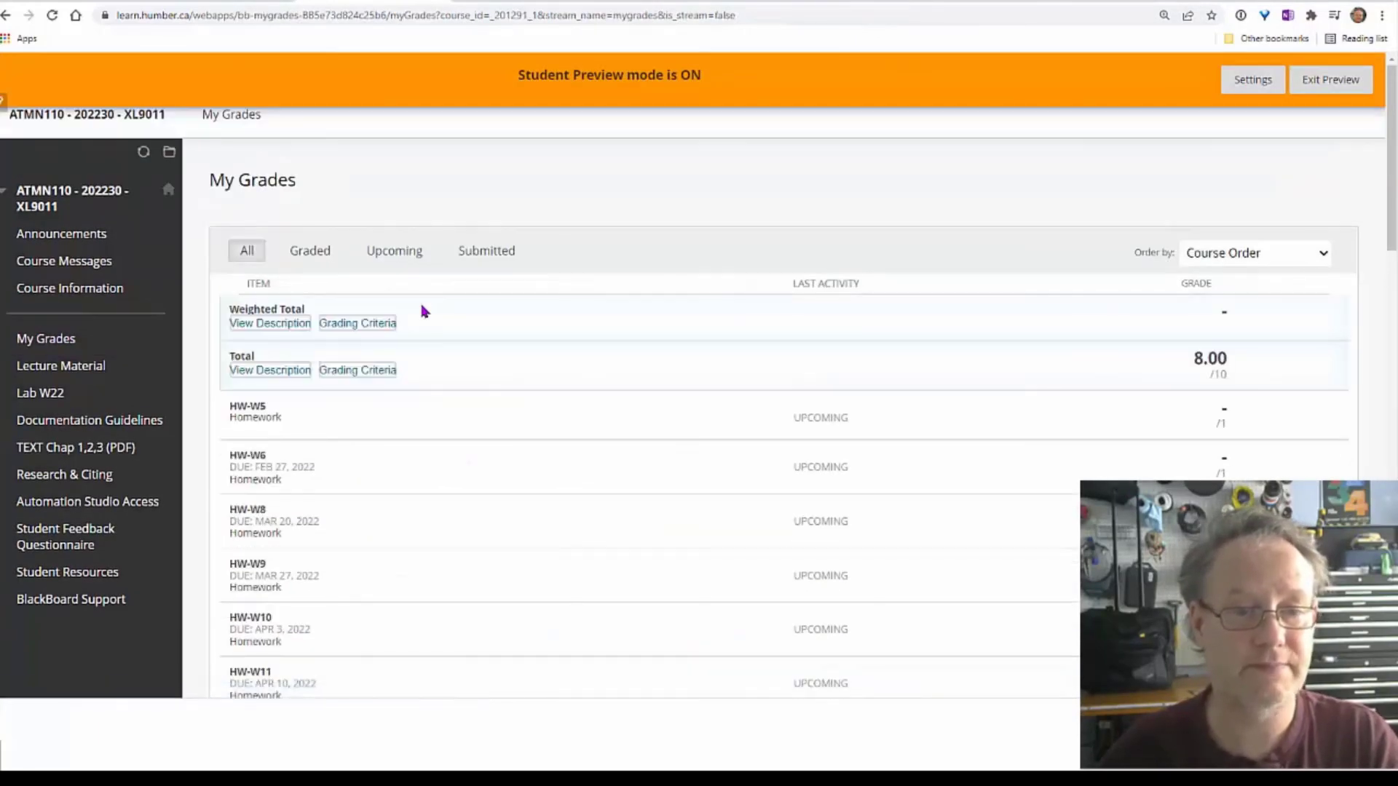
scroll(420, 313, down, 15)
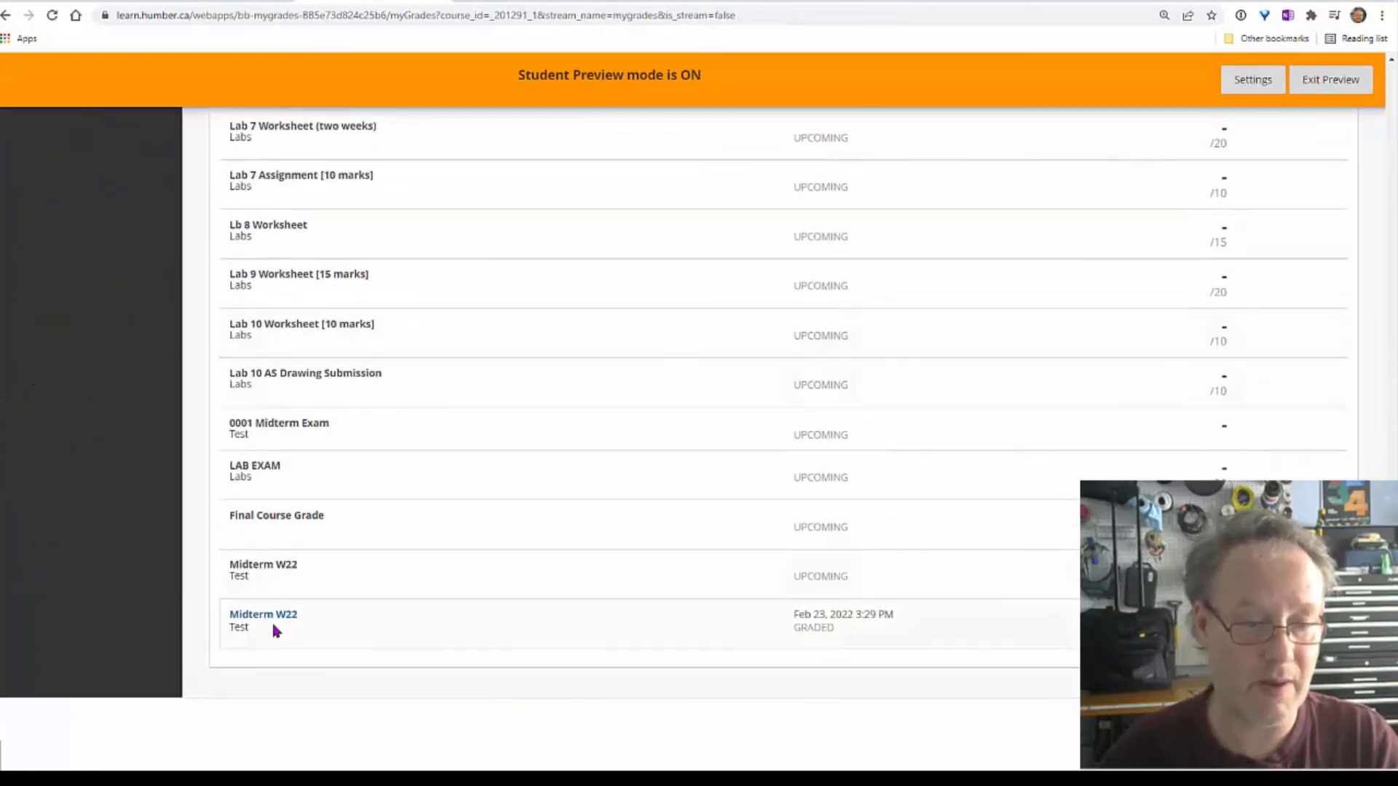
click(273, 619)
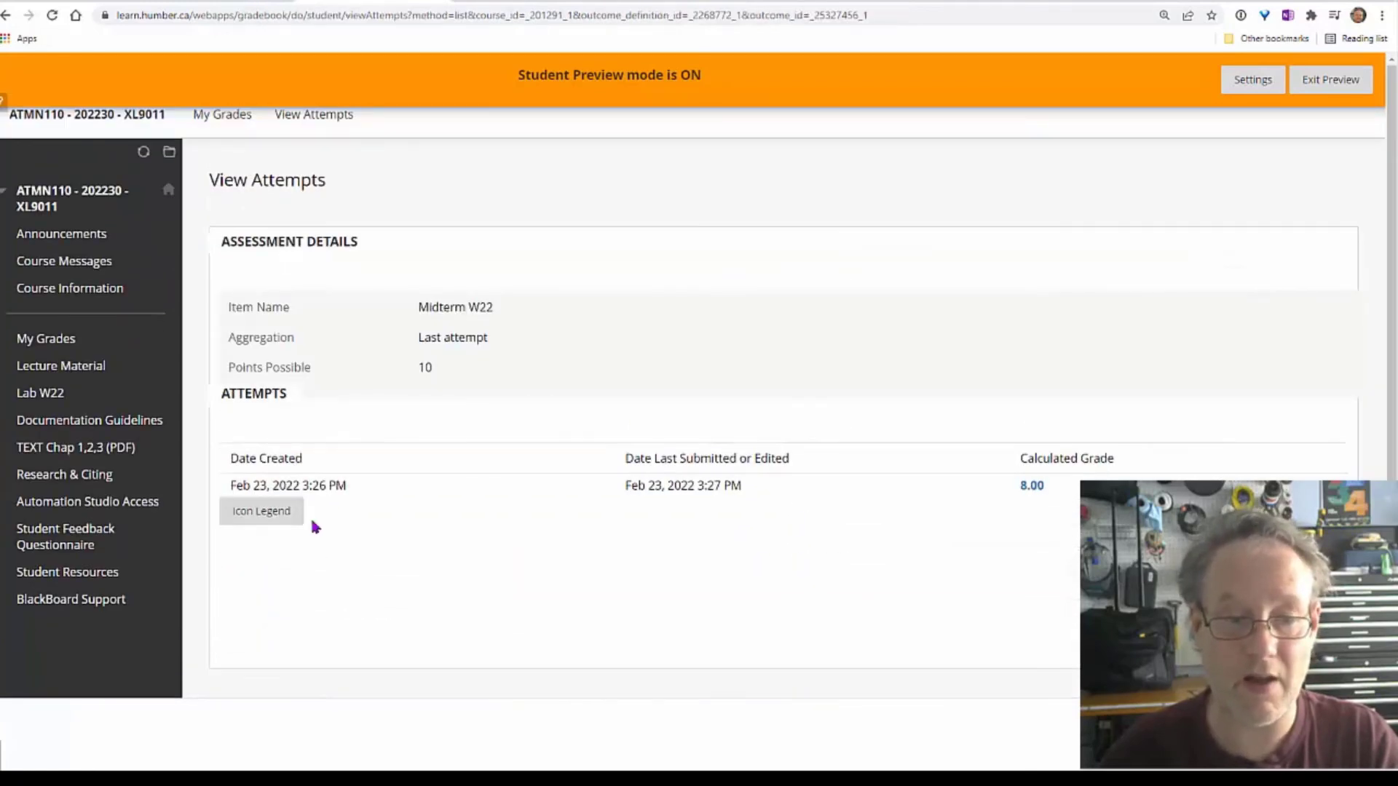